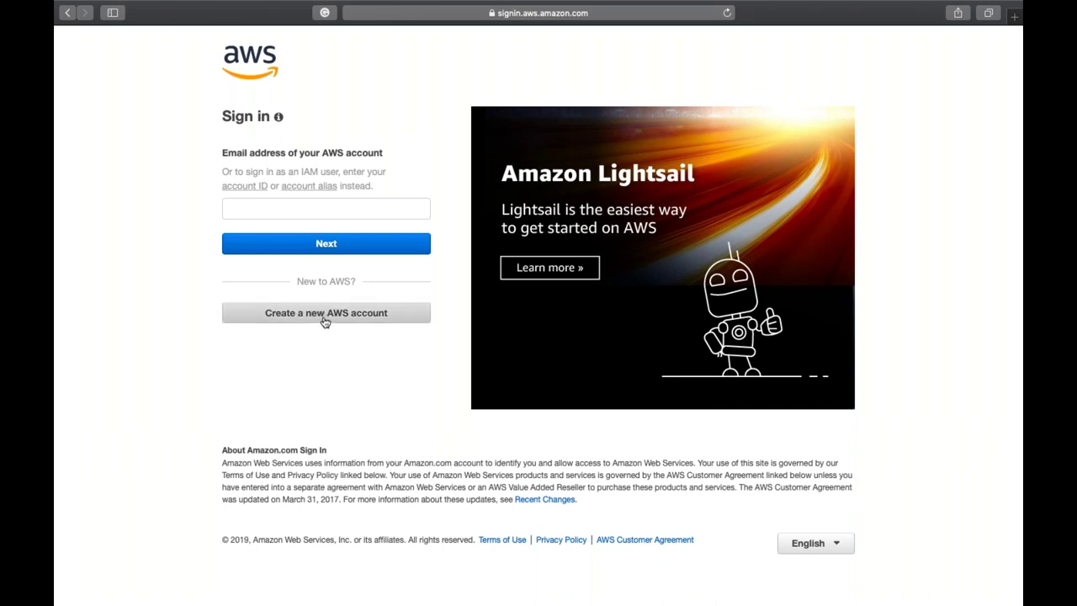
- Start a new AWS account sign-up and accept Safari's generated strong password
left_click(367, 316)
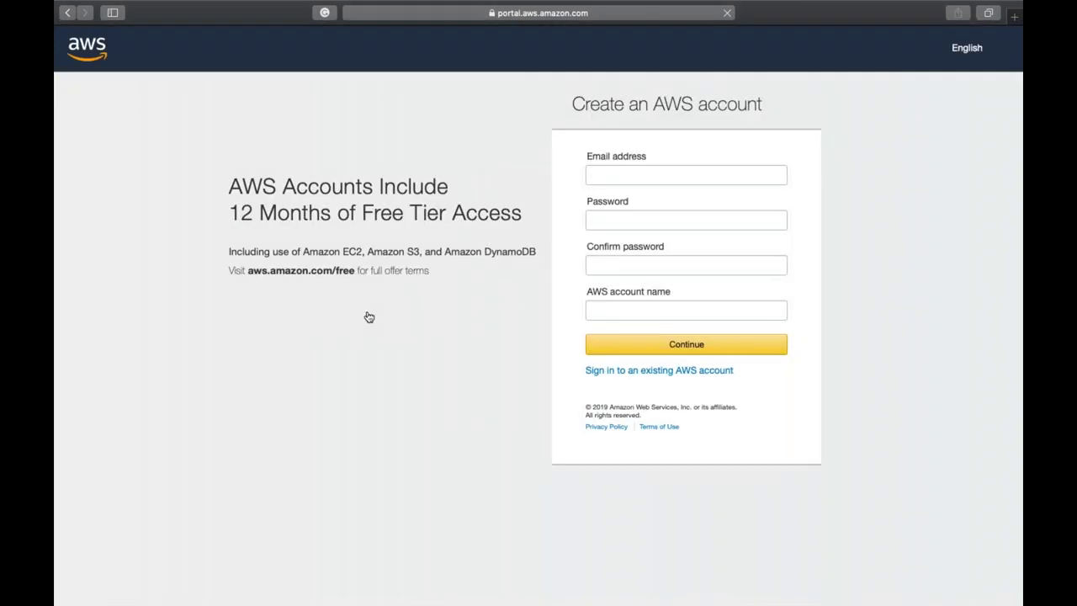
left_click(665, 172)
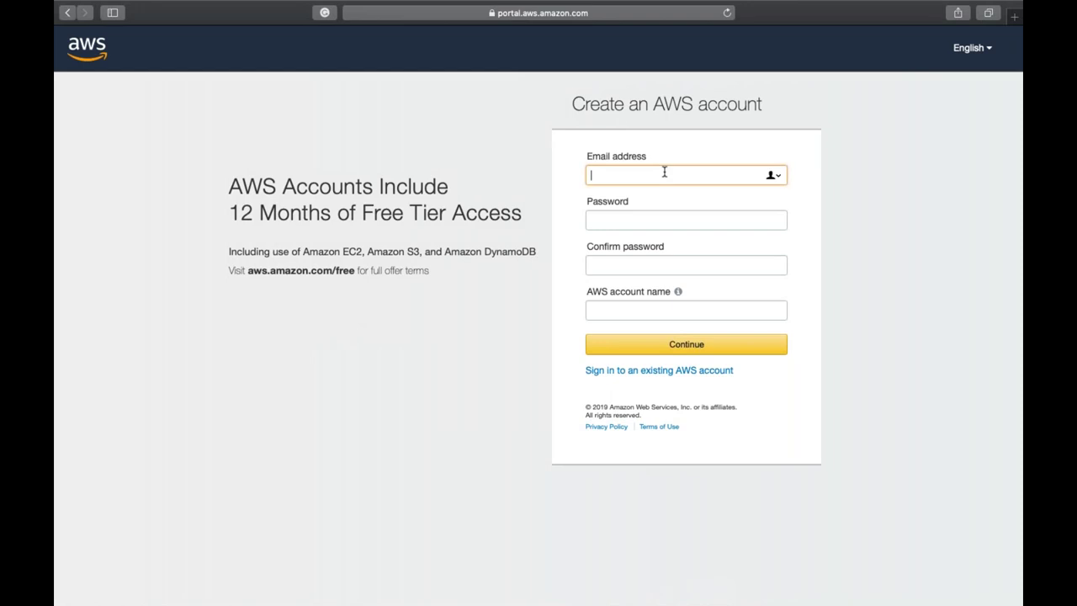
left_click(639, 217)
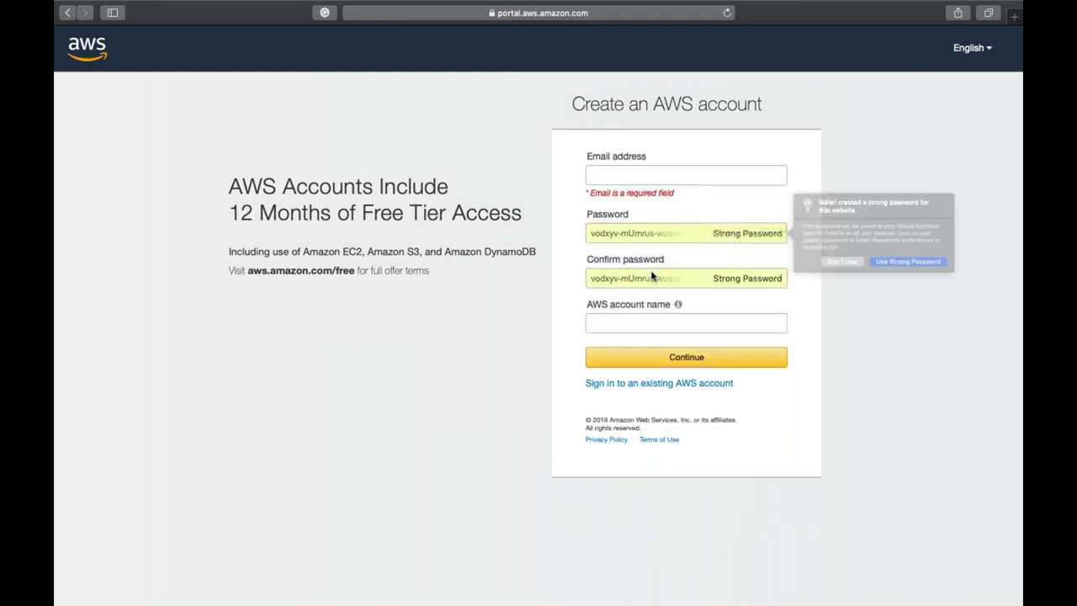
left_click(627, 319)
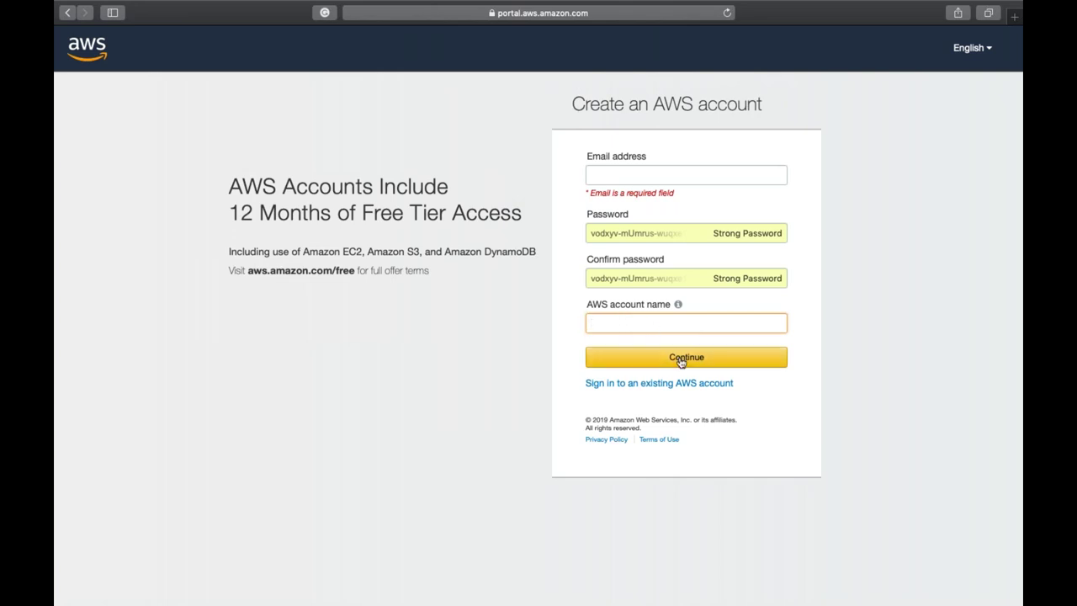
- Enter the account's e-mail address and account name, then submit the sign-up form
left_click(648, 177)
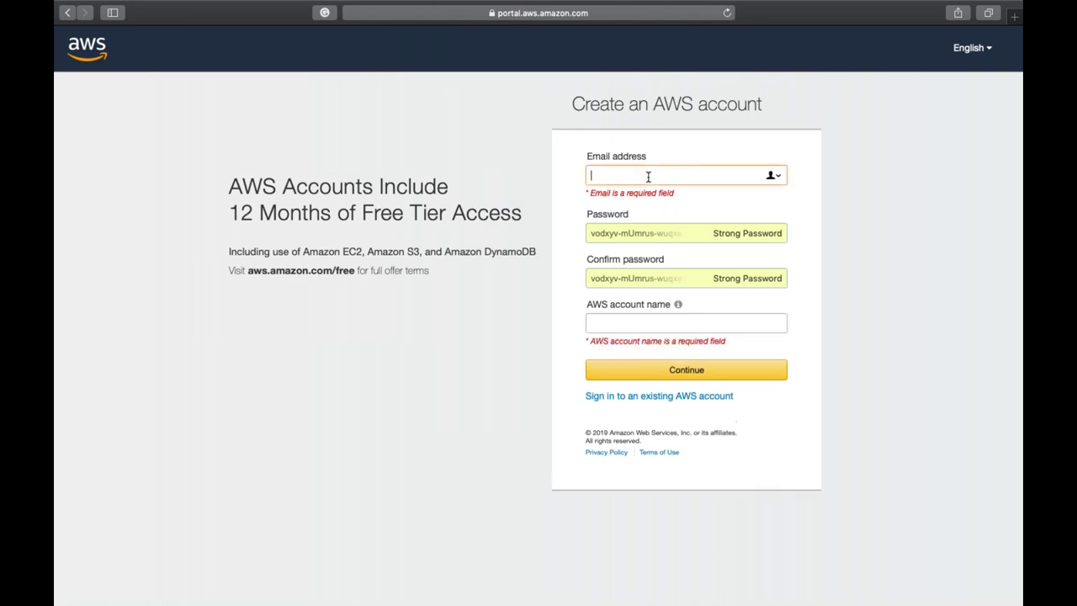
key("Tab")
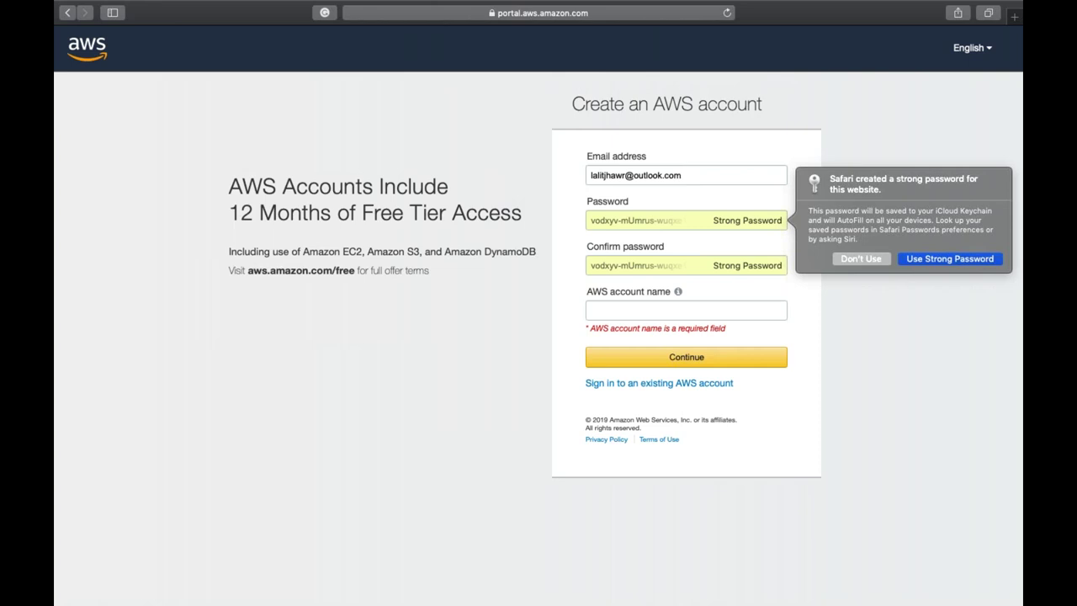
left_click(608, 307)
type("Lalit")
left_click(689, 347)
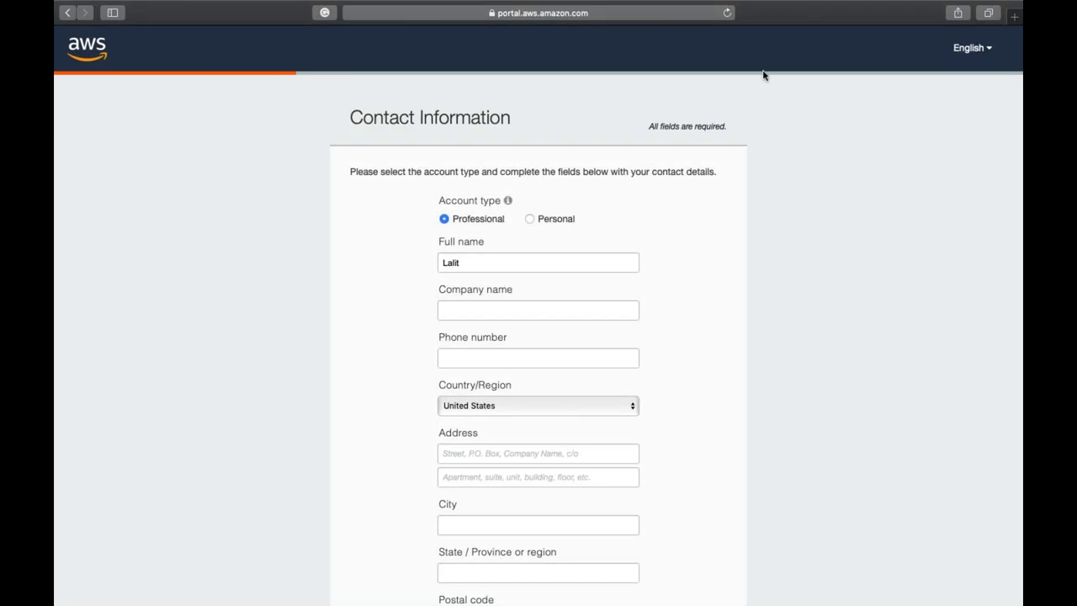
- Choose the Personal account type and tick the AWS Customer Agreement checkbox
scroll(721, 337, "down", 3)
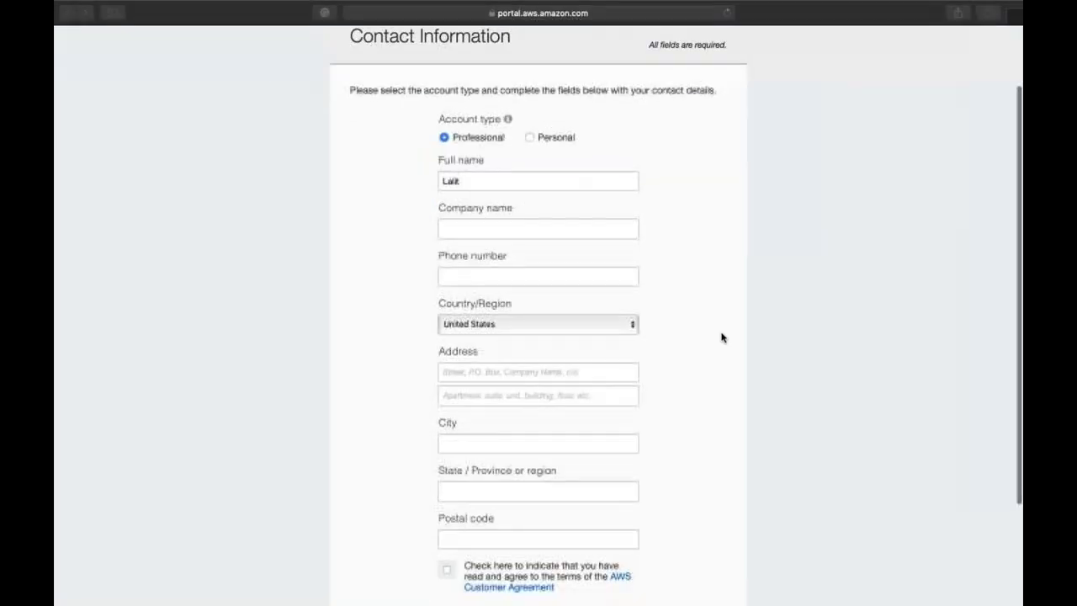
left_click(529, 137)
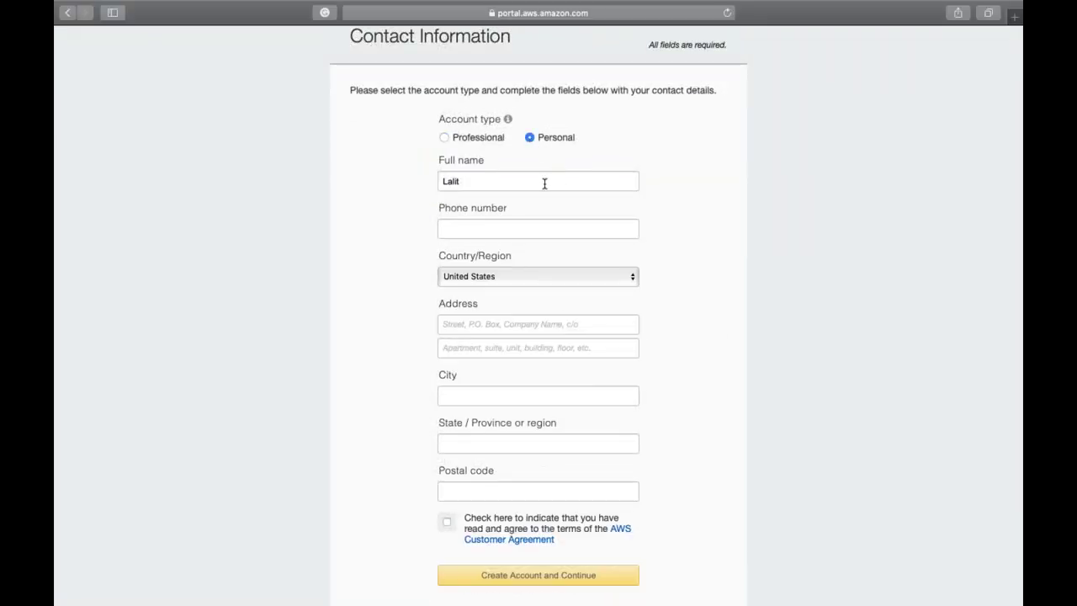
scroll(566, 317, "down", 3)
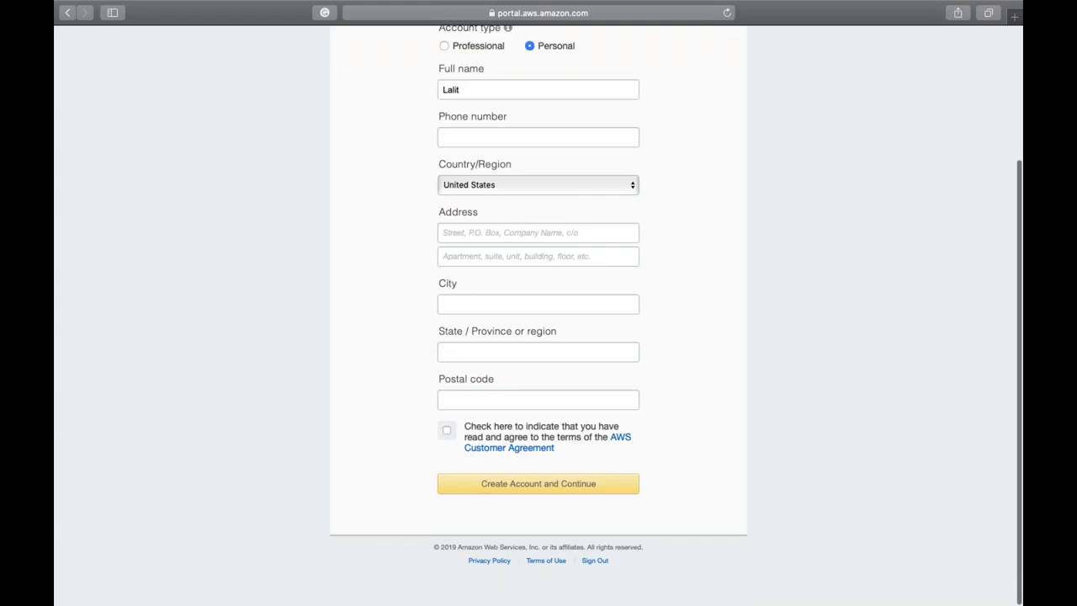
left_click(447, 431)
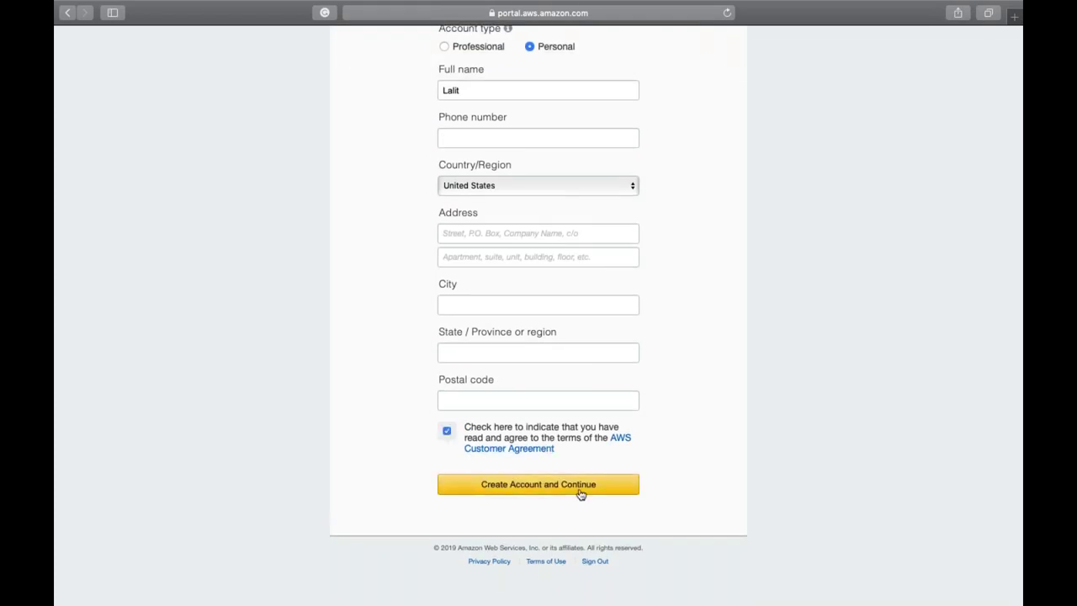
scroll(581, 494, "up", 2)
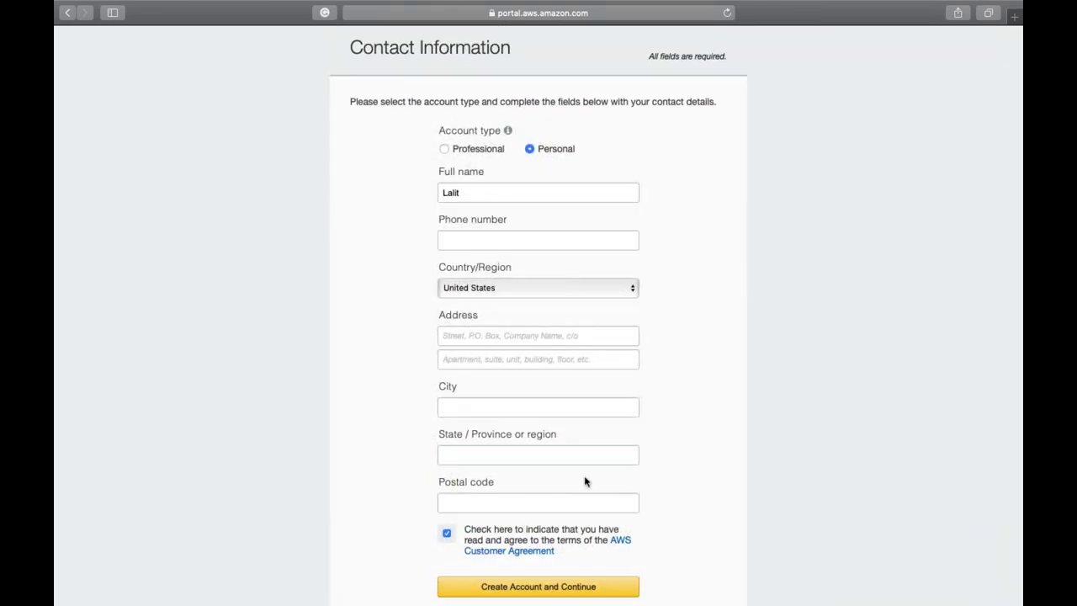
scroll(744, 288, "up", 2)
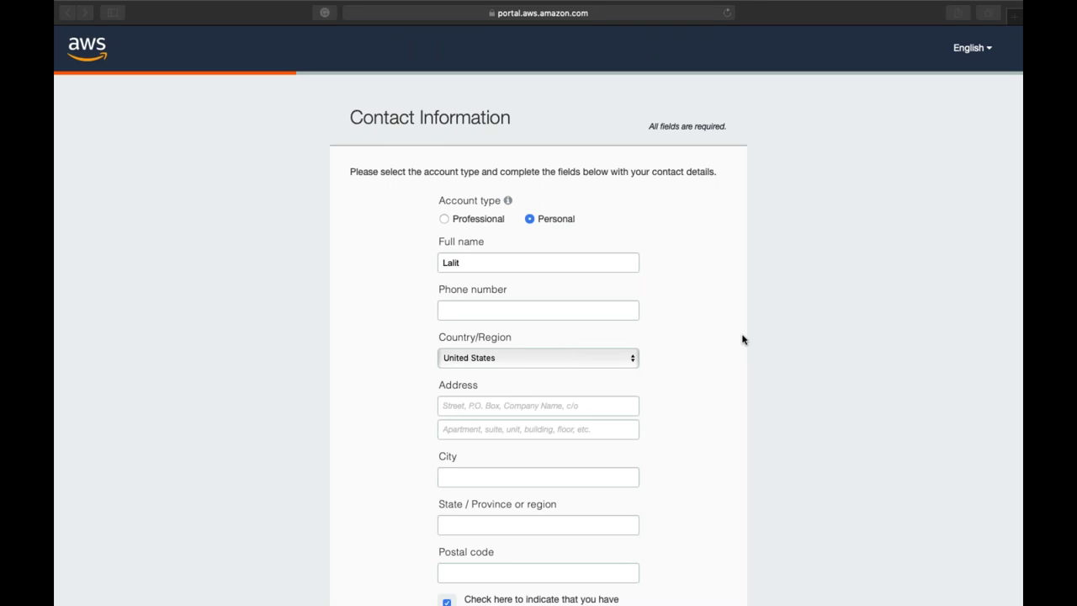
left_click(742, 339)
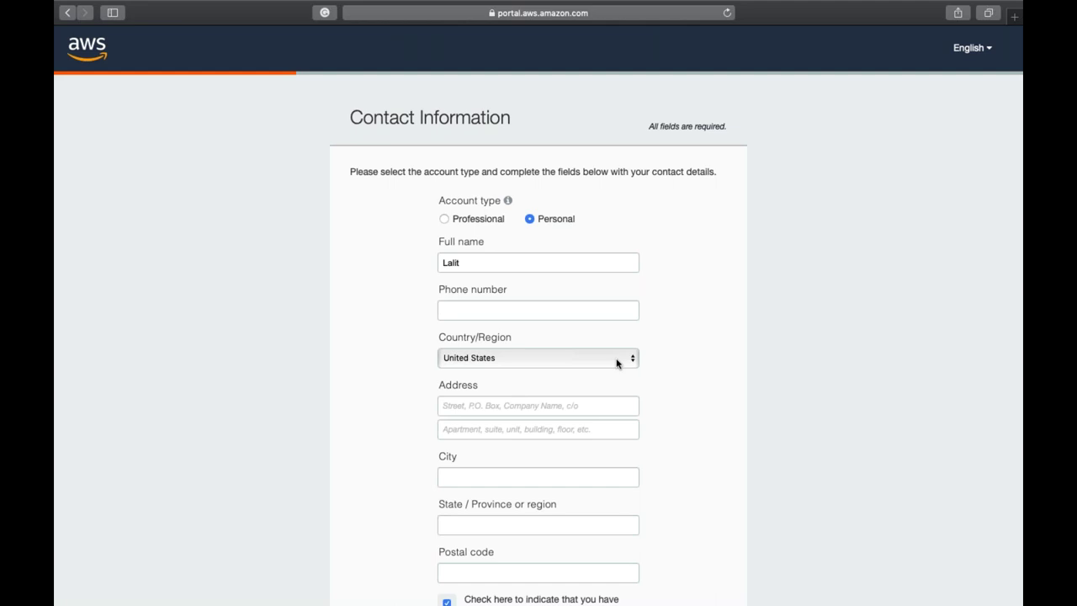
- Go to the AWS console address and sign in as root user with the saved password
left_click(586, 12)
type("a")
key("BackSpace")
key("BackSpace")
type("con")
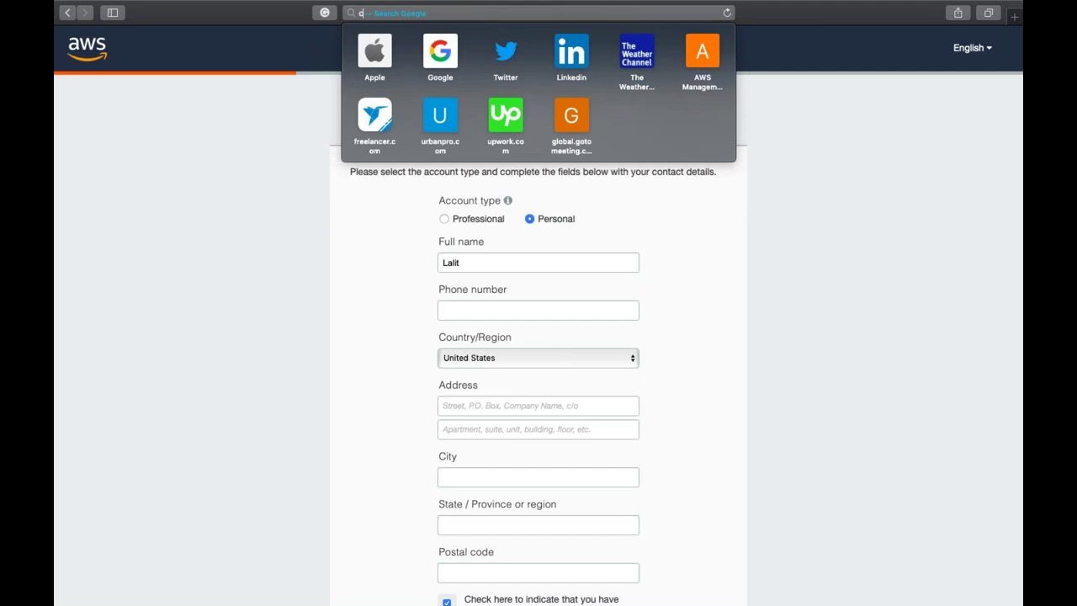
key("Return")
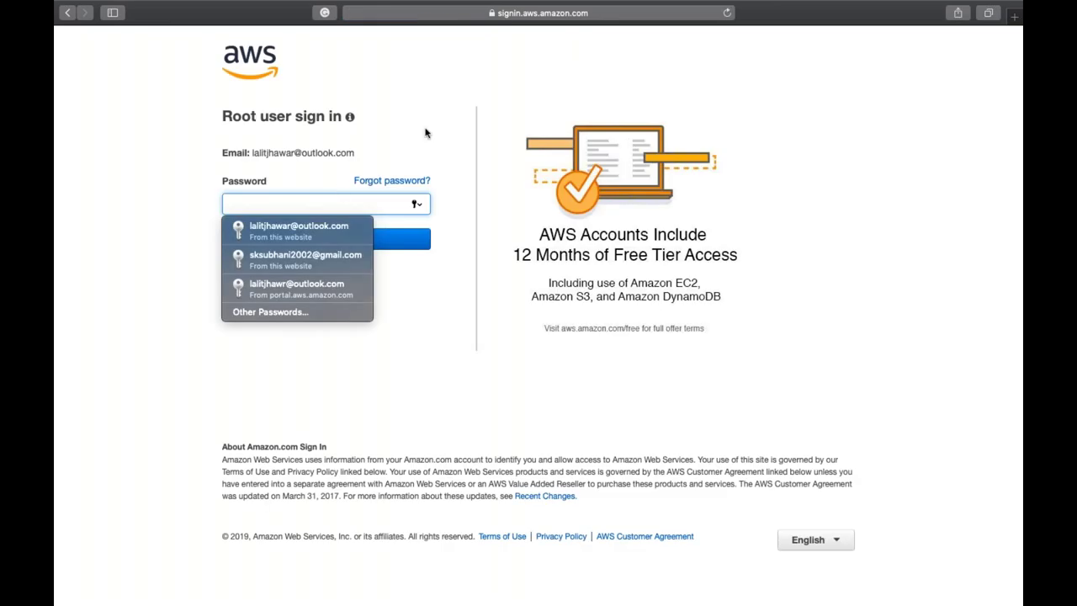
left_click(321, 229)
left_click(342, 235)
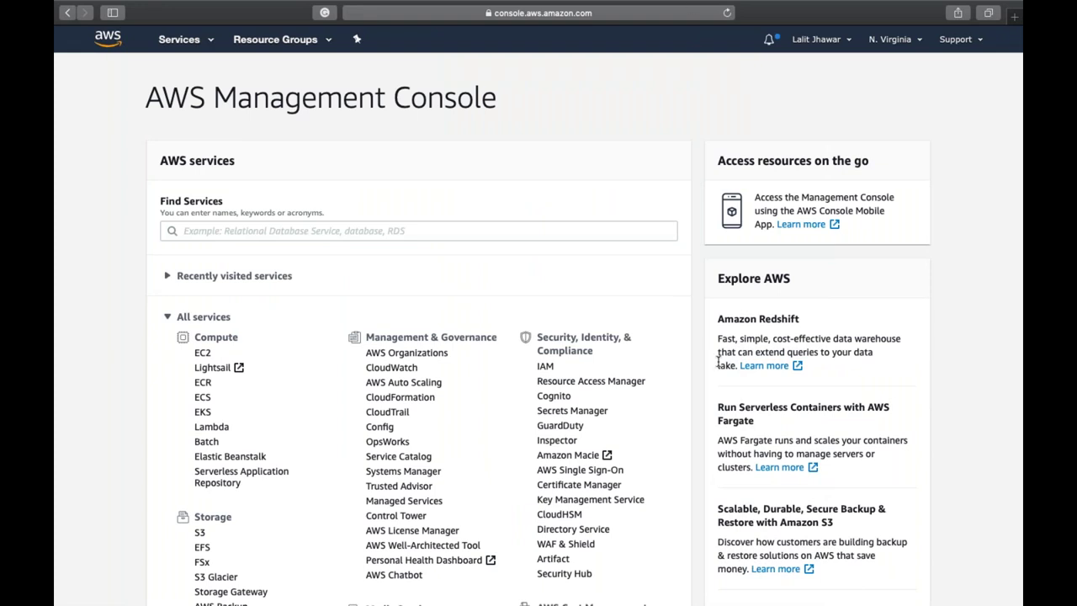
- Leave the region unchanged and open My Billing Dashboard from the account menu
left_click(901, 39)
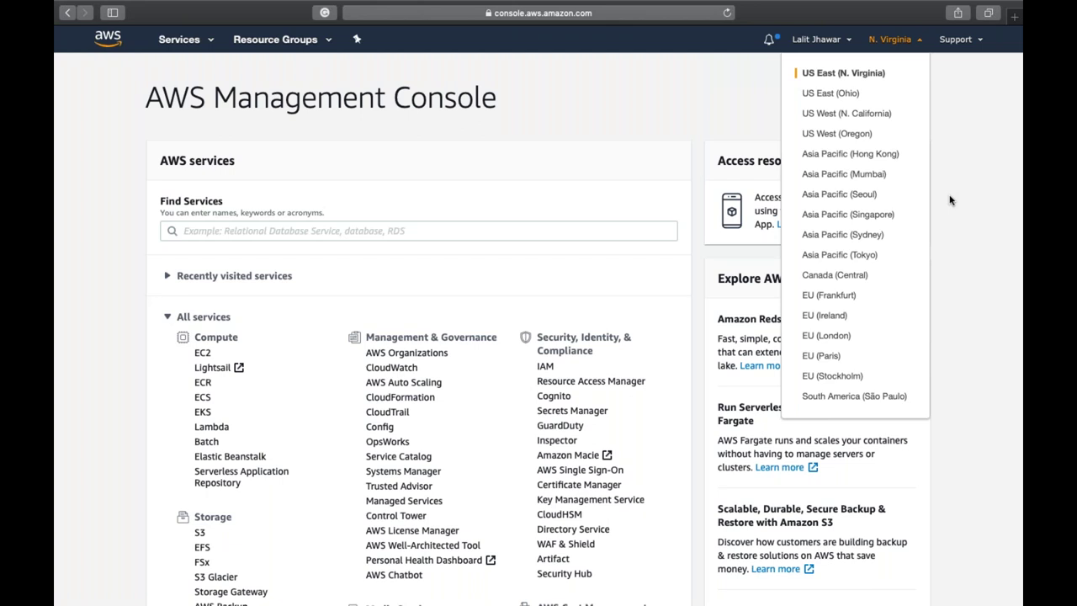
left_click(949, 200)
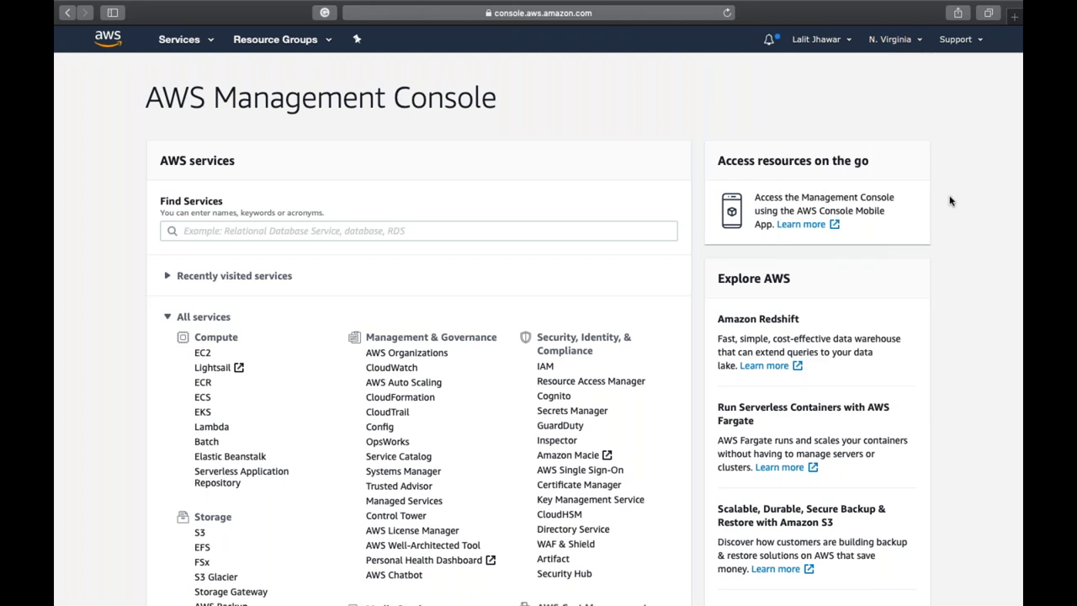
left_click(823, 42)
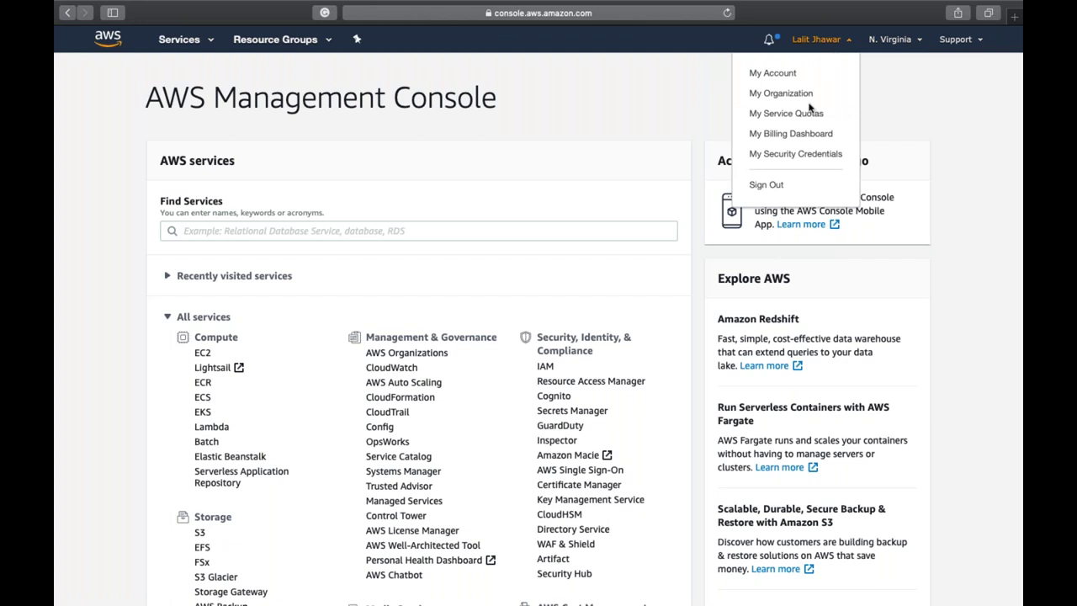
left_click(780, 136)
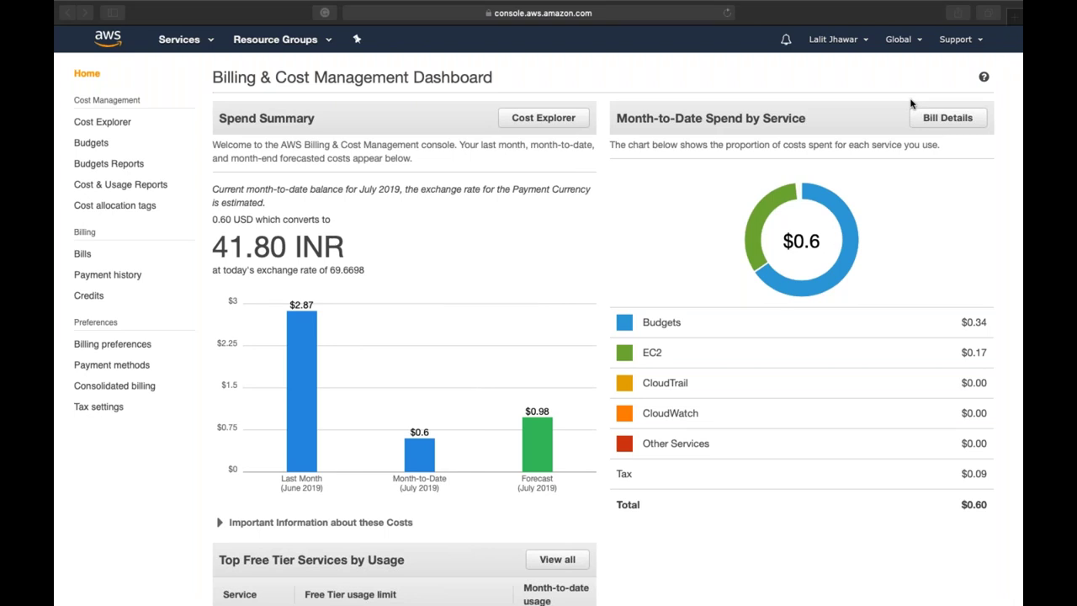
- Open Budgets in the billing sidebar and start creating a new budget
left_click(563, 242)
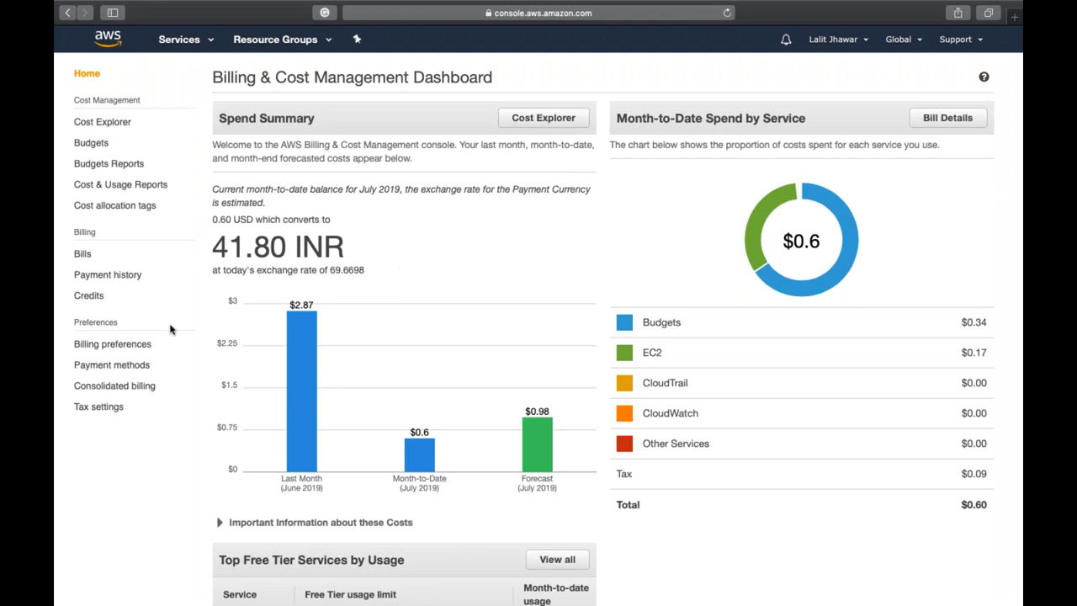
left_click(94, 144)
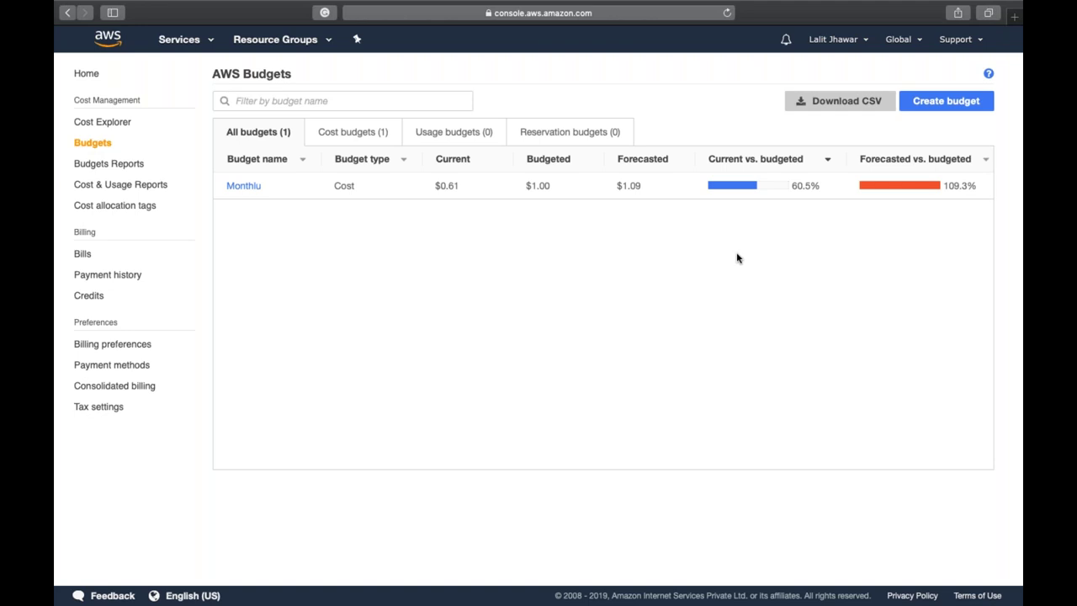
left_click(939, 107)
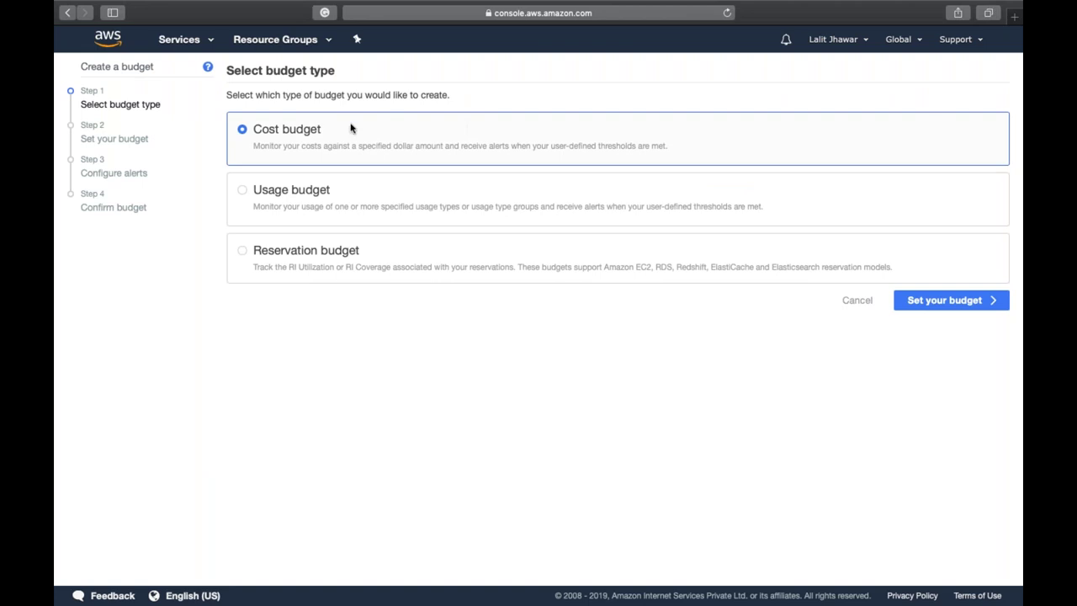
- Keep Cost budget, name it demo with a $1 budgeted amount, and continue to alerts
left_click(911, 305)
scroll(379, 168, "down", 1)
left_click(379, 153)
type("demo")
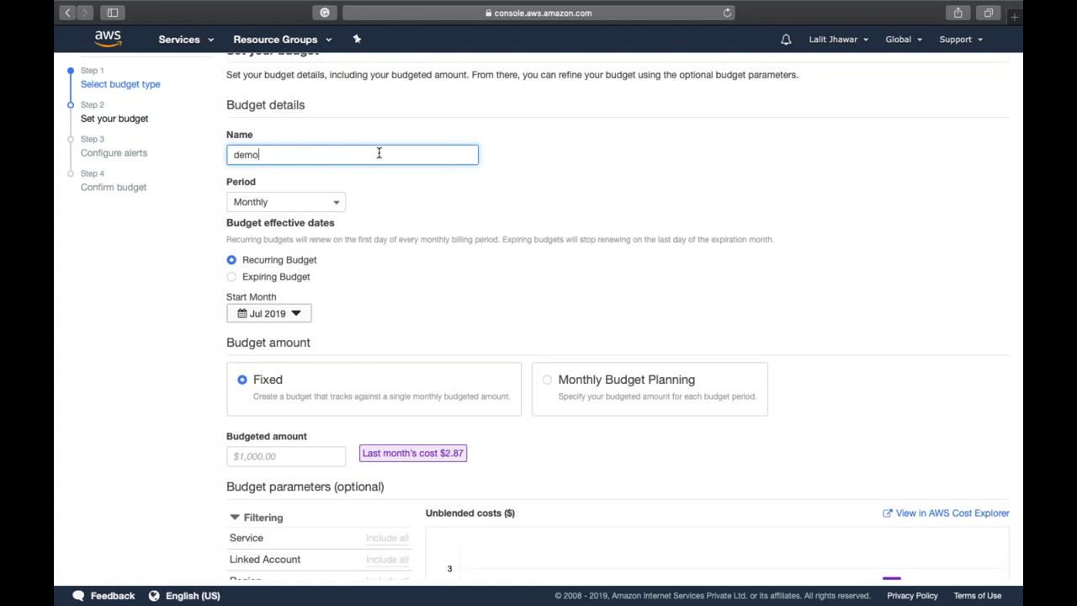
scroll(379, 152, "down", 3)
left_click(316, 325)
type("1")
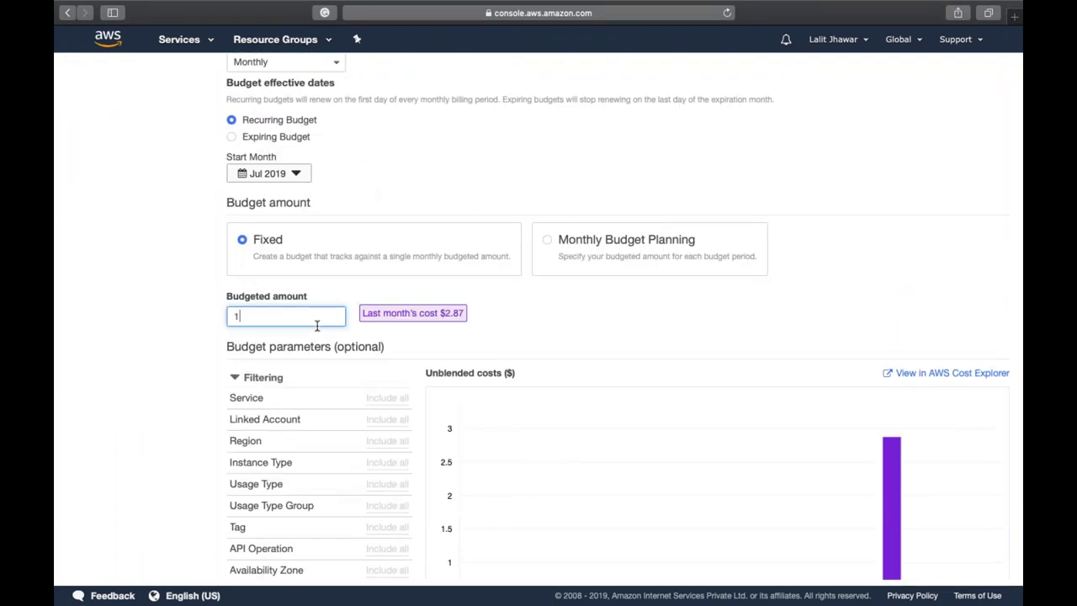
left_click(179, 344)
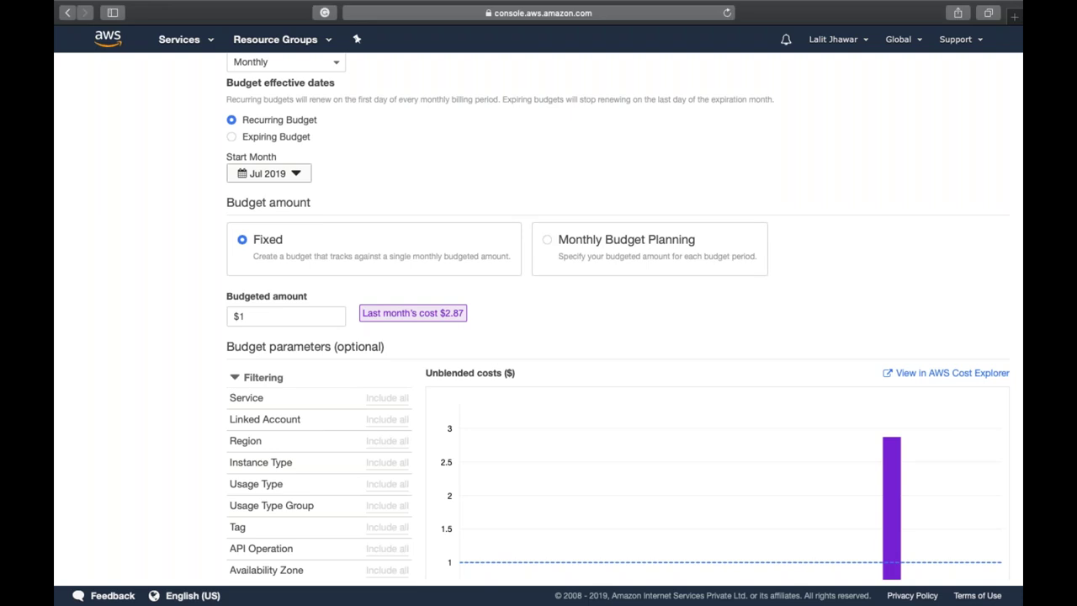
scroll(637, 488, "down", 5)
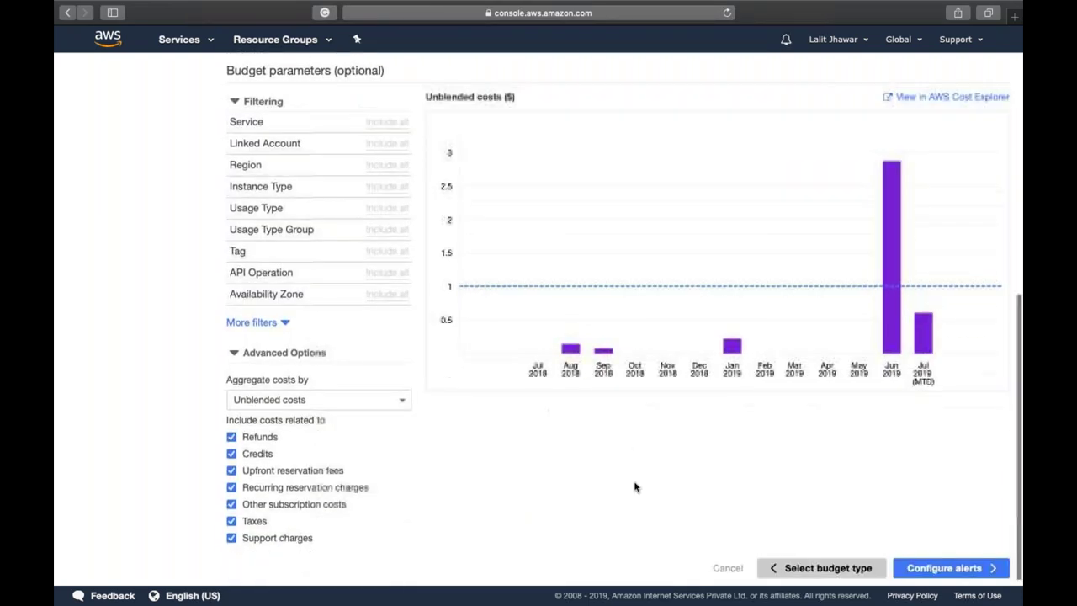
left_click(951, 570)
left_click(295, 262)
- Set the Alert 1 threshold to 80% ($0.80), then go back to Set your budget
type("80")
left_click(562, 271)
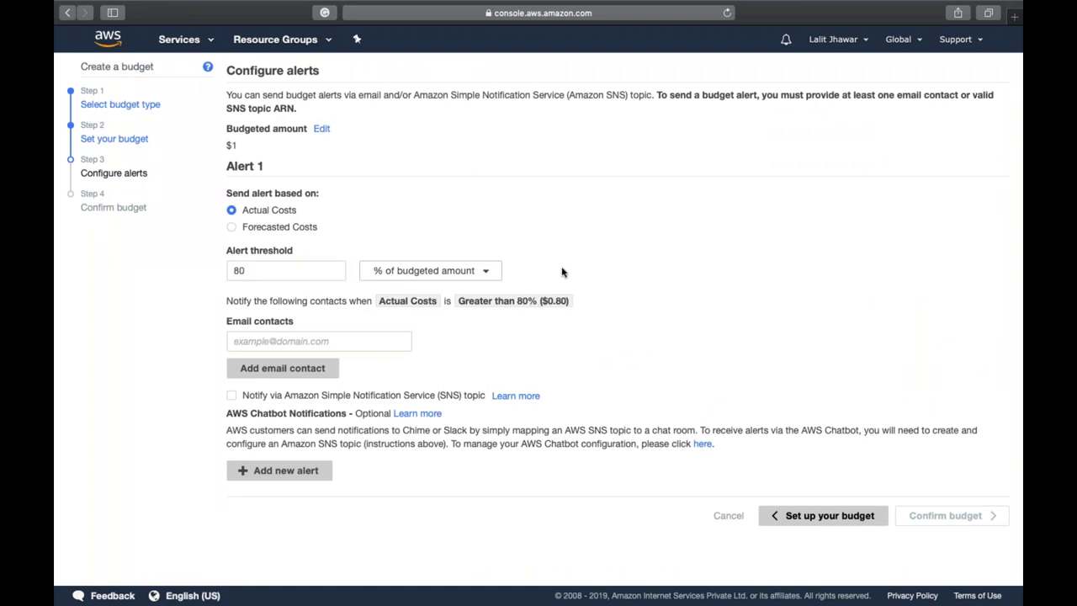
left_click_drag(541, 301, 573, 304)
left_click(590, 307)
left_click(376, 340)
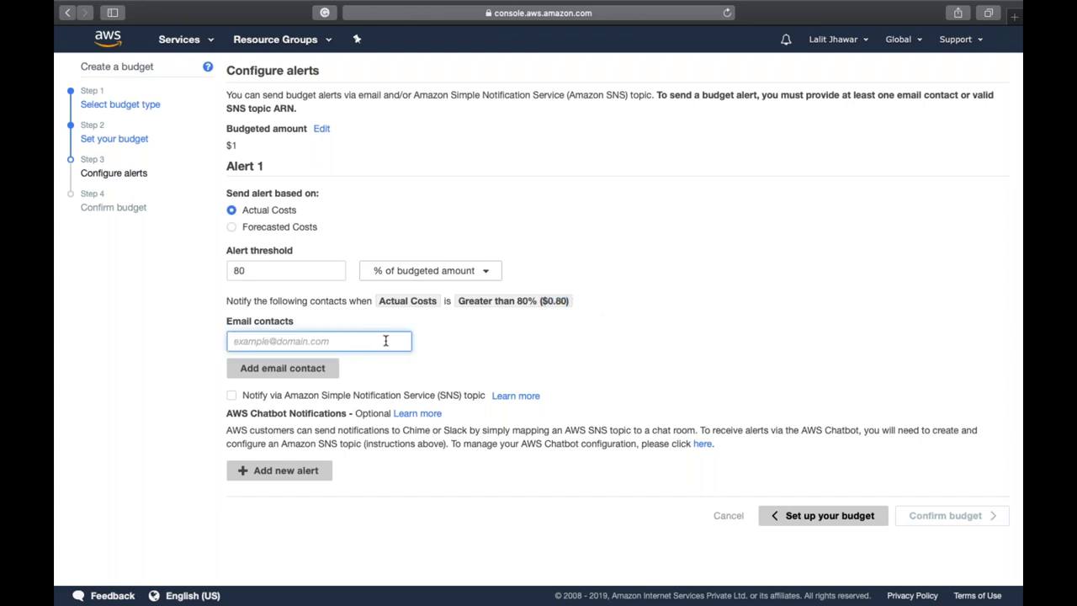
left_click(967, 517)
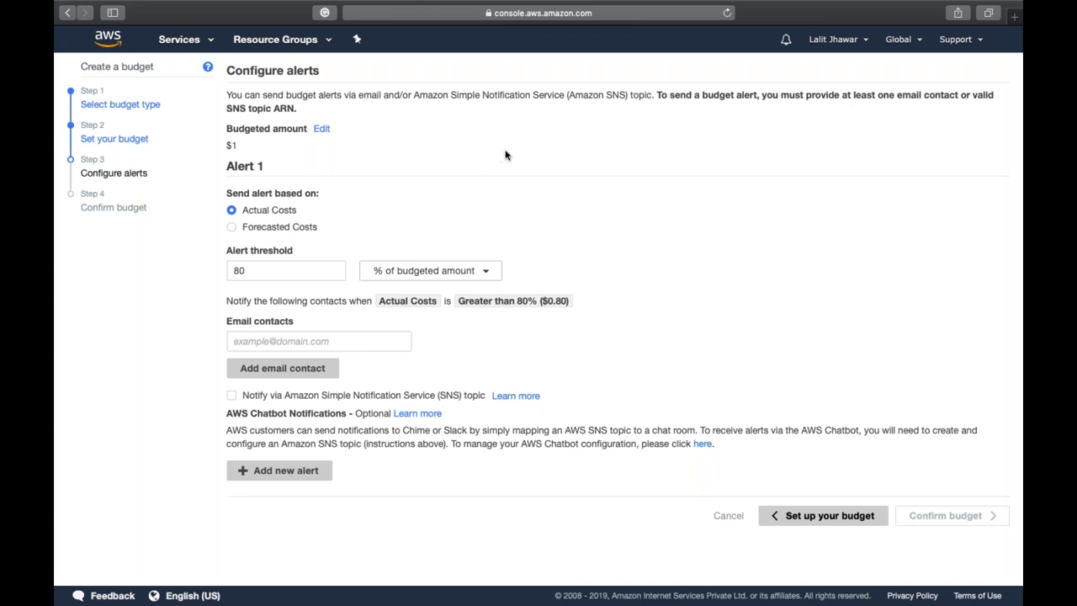
left_click(833, 513)
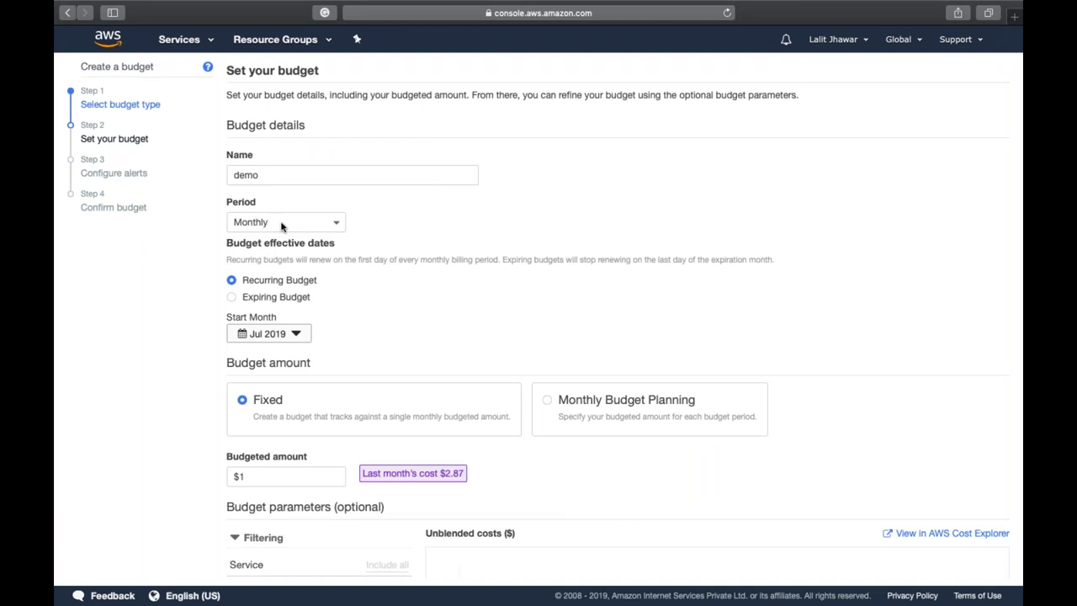
- Leave the budget period as Monthly and return to the console home via the AWS logo
left_click(284, 225)
left_click(284, 225)
left_click(311, 221)
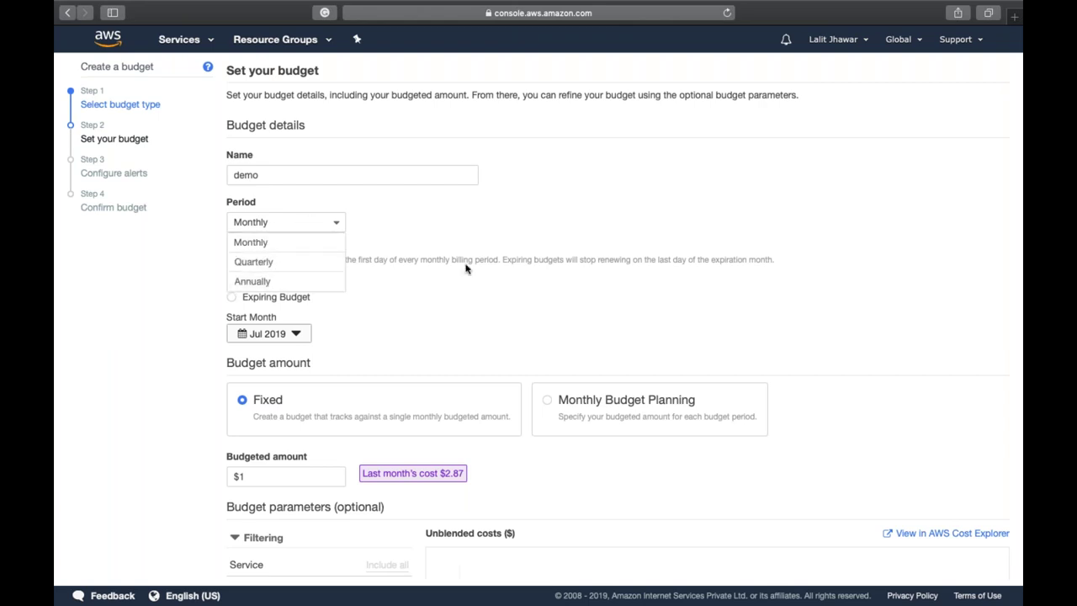
left_click(517, 237)
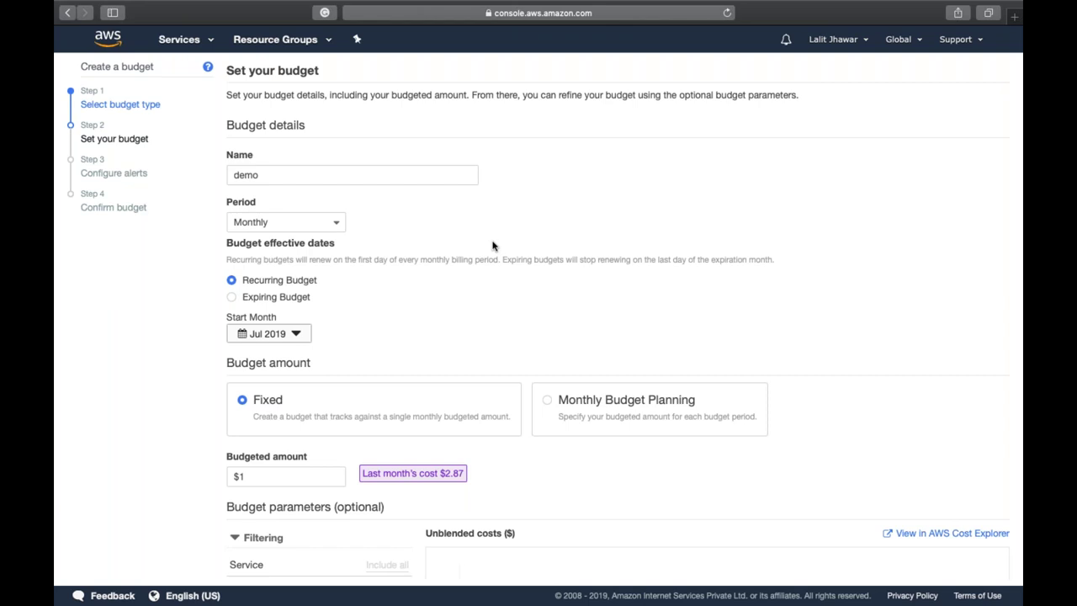
left_click(106, 42)
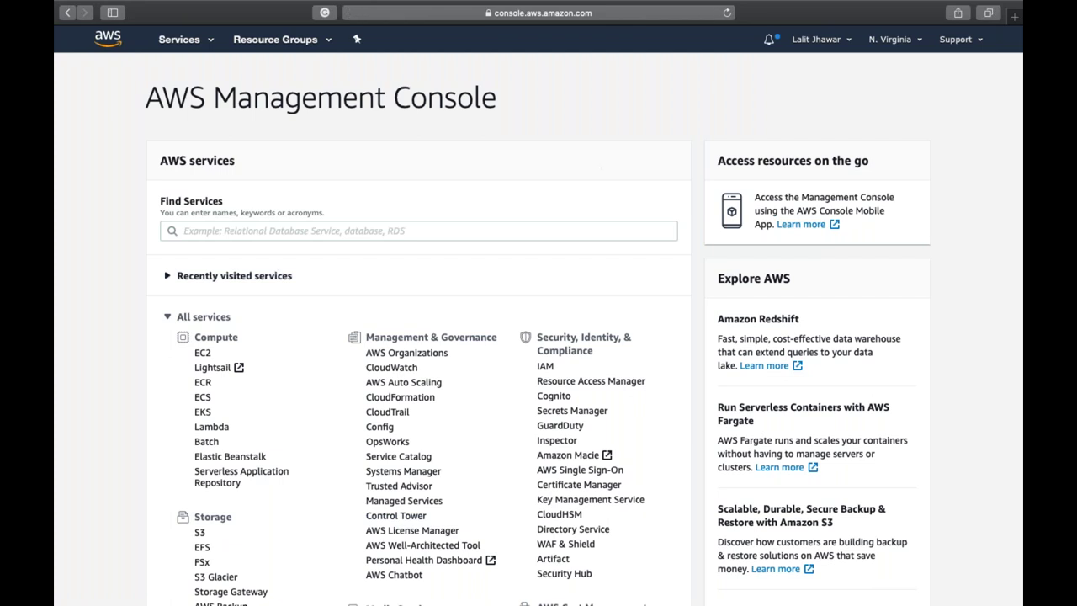
- Search the Services menu for iam and open the IAM dashboard
scroll(538, 337, "down", 1)
scroll(539, 337, "down", 5)
scroll(539, 336, "up", 5)
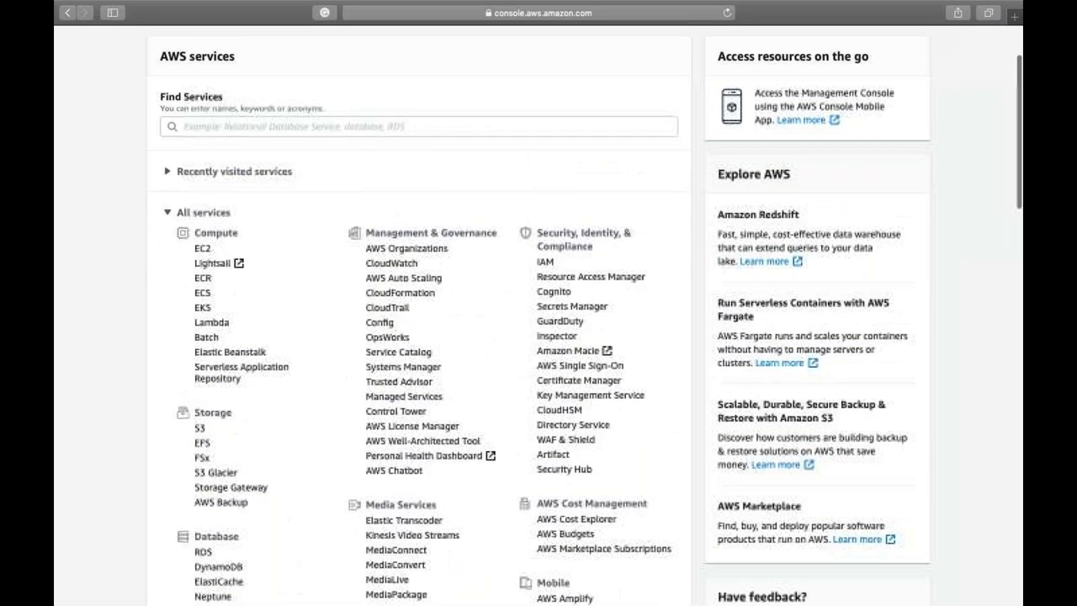
scroll(538, 337, "down", 2)
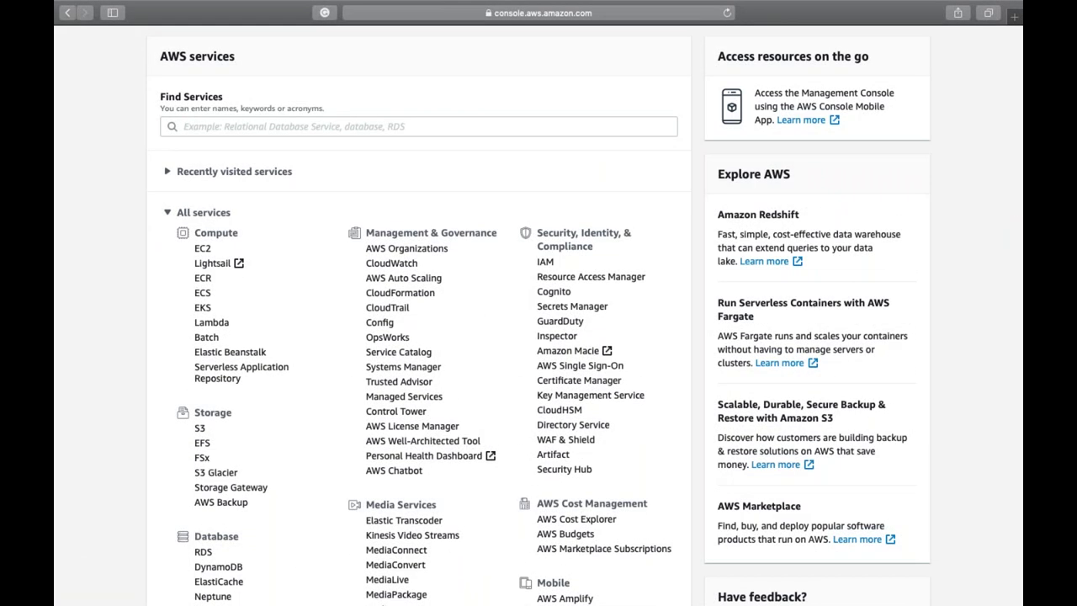
scroll(496, 107, "up", 3)
left_click(180, 40)
type("iam")
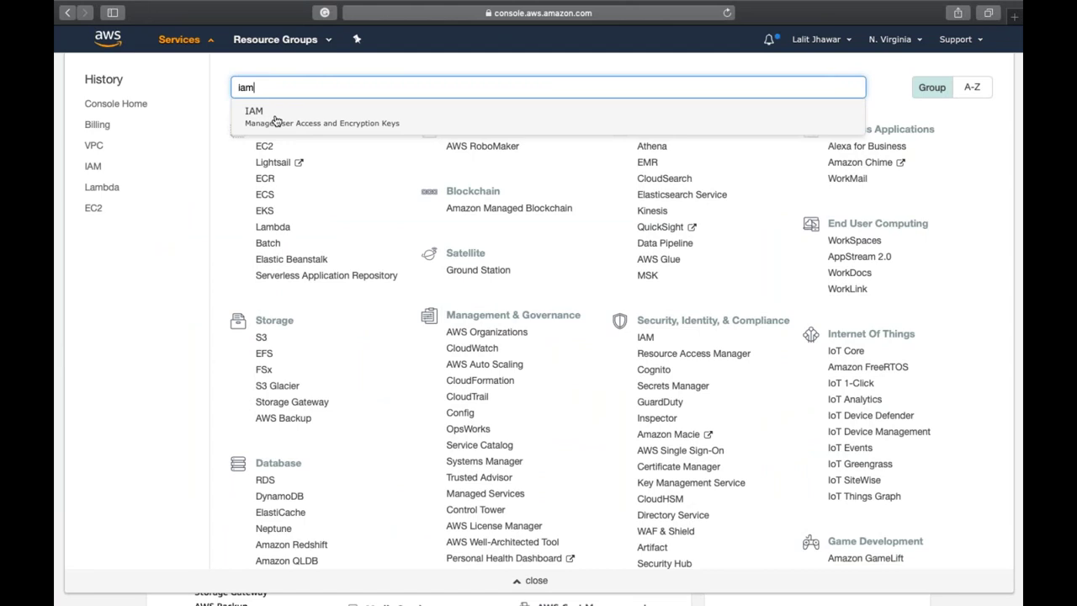
left_click(277, 121)
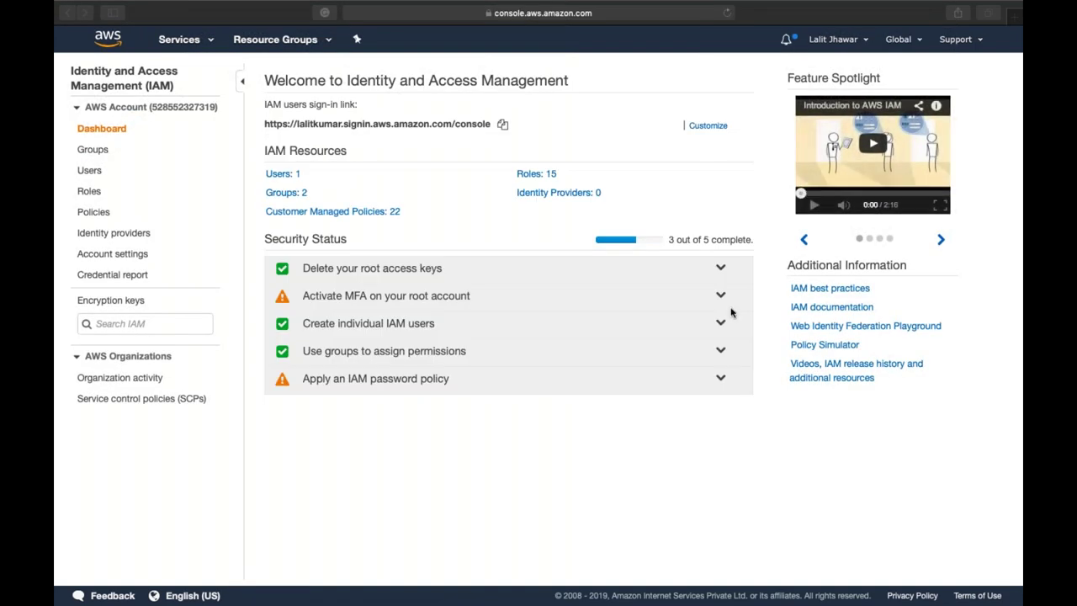
- Delete the only IAM user, confirming the warning, and return to the dashboard
left_click(539, 447)
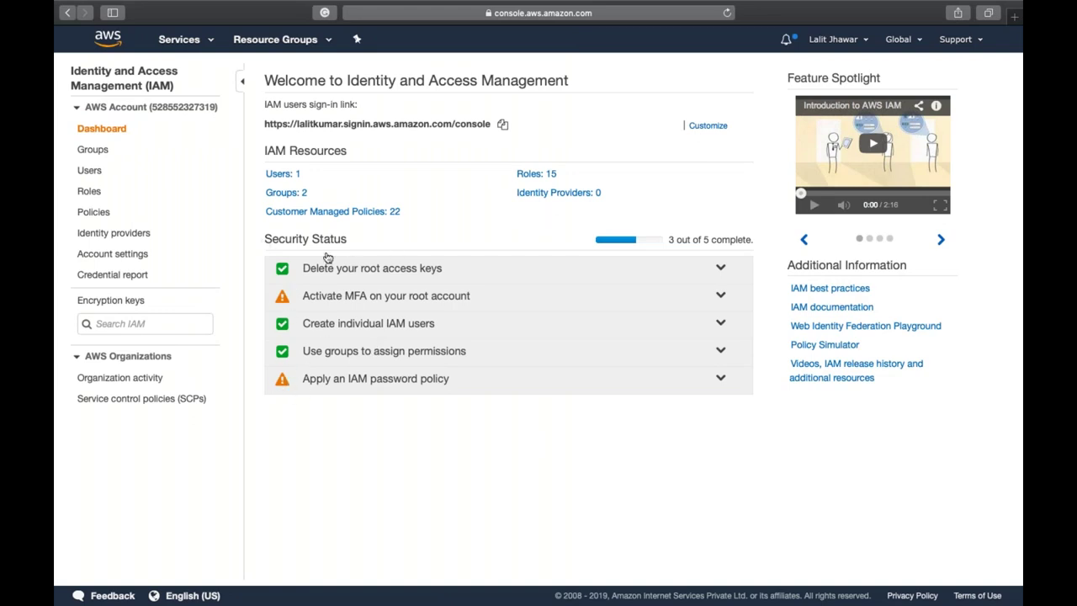
left_click(290, 175)
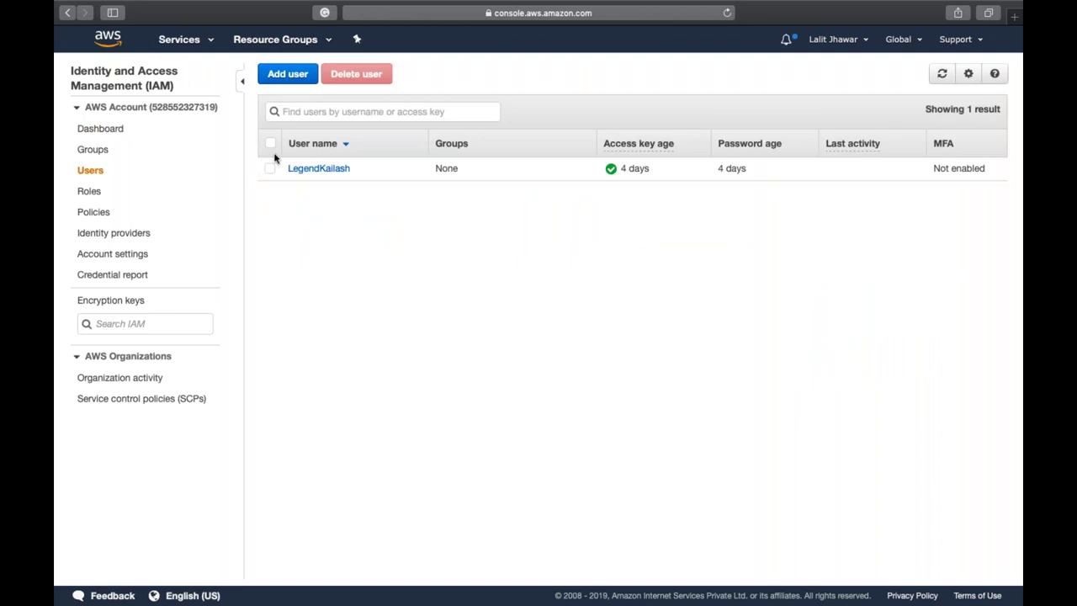
left_click(270, 167)
left_click(345, 77)
left_click(302, 287)
left_click(753, 371)
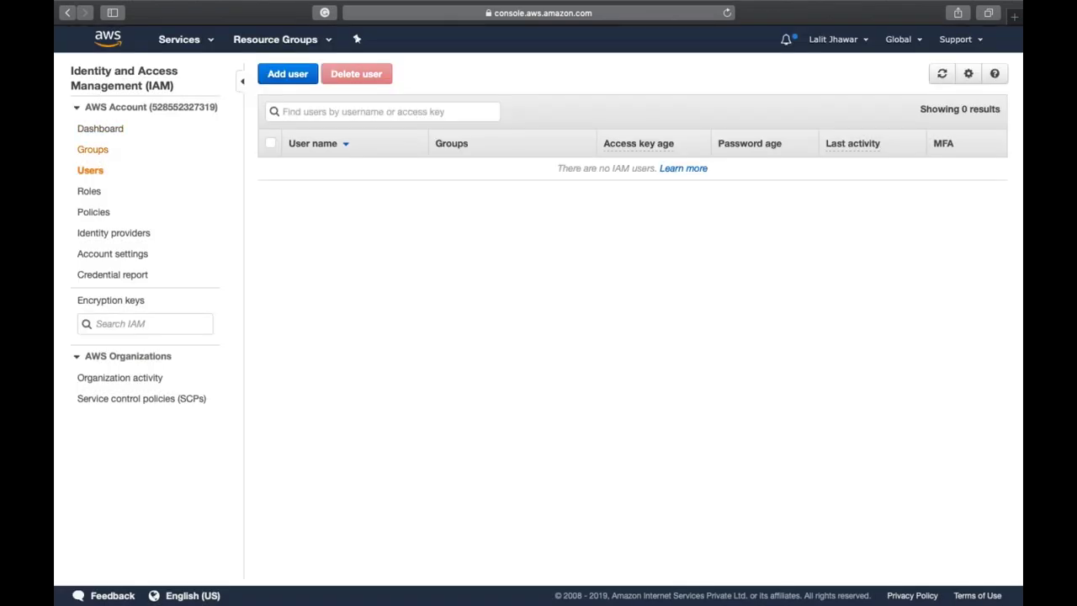
left_click(95, 129)
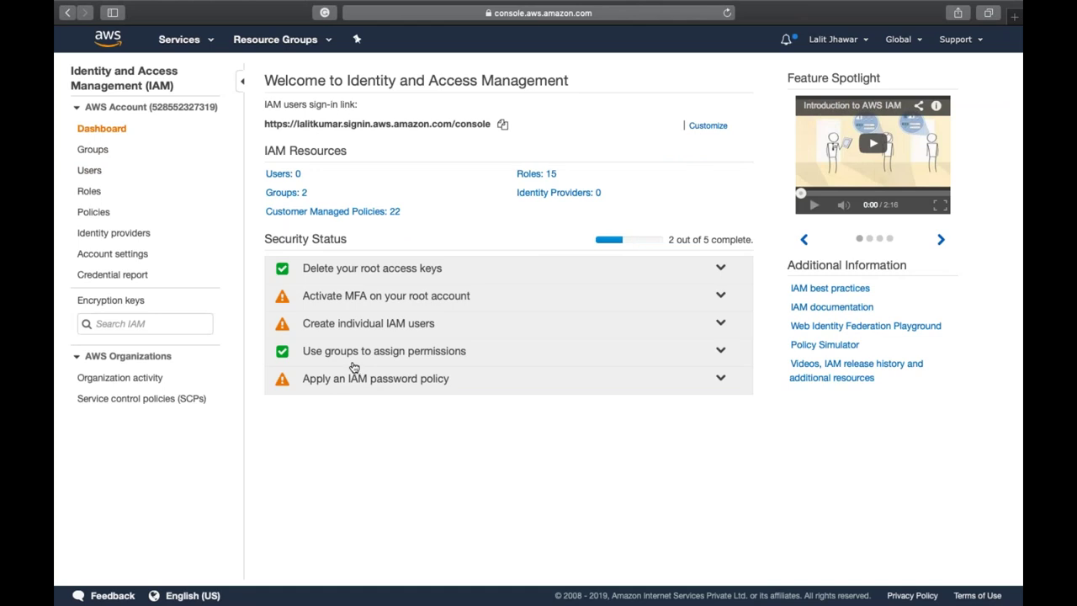
- Delete both groups, Admin and DevTeam, via Group Actions and return to the dashboard
left_click(92, 149)
left_click(282, 149)
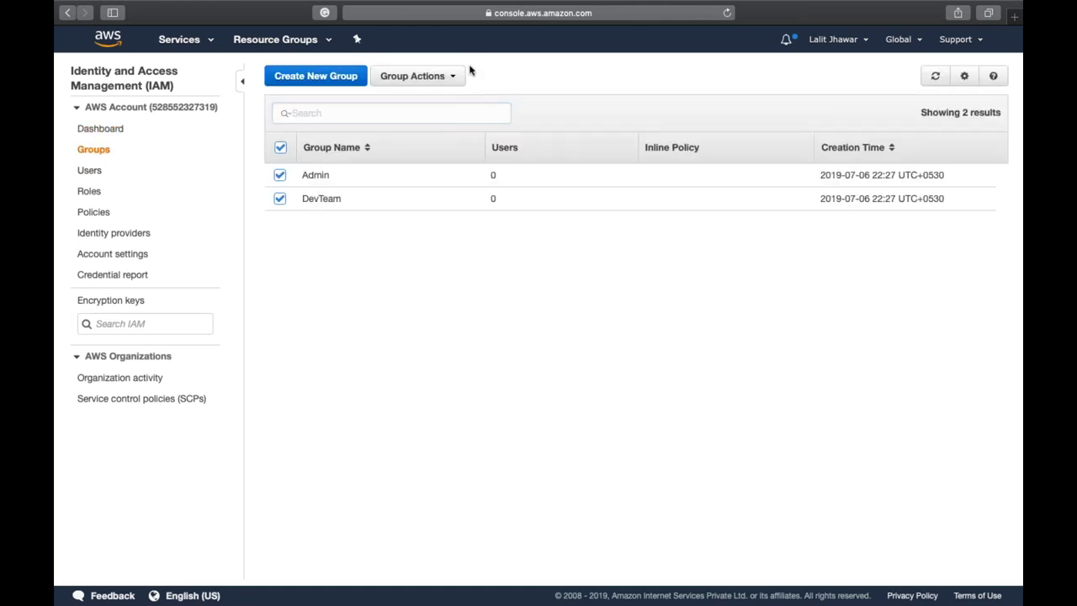
left_click(442, 86)
left_click(437, 124)
left_click(730, 375)
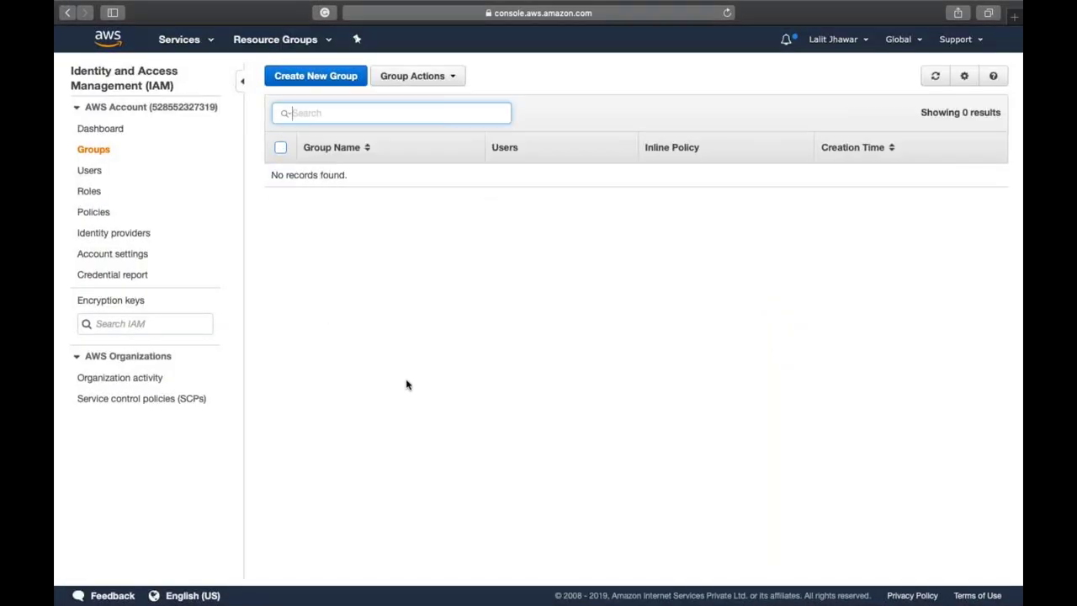
left_click(115, 131)
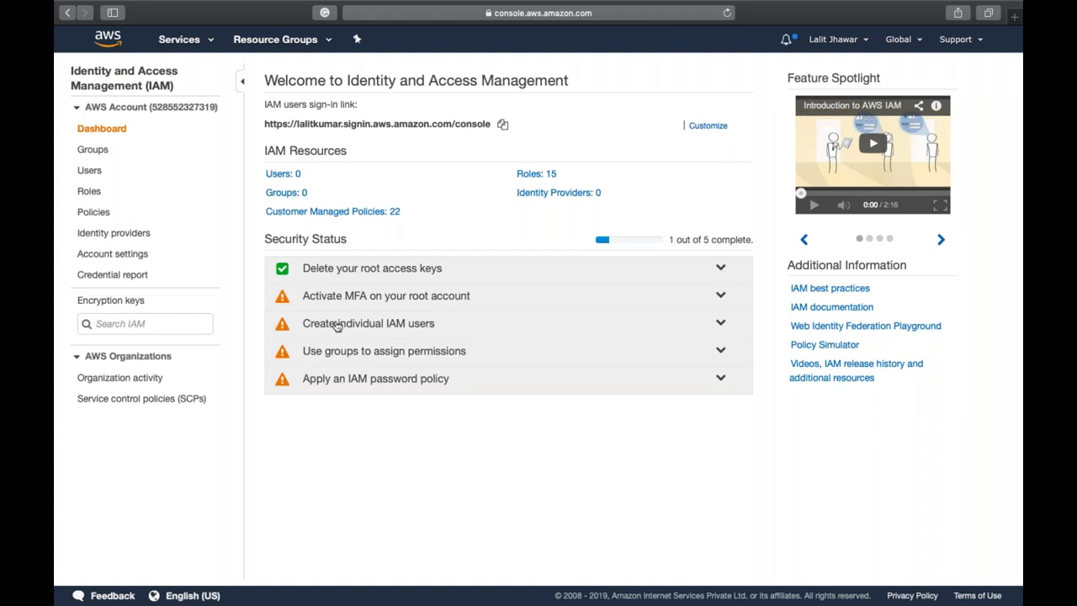
- Expand the root access keys and root MFA recommendations on the IAM dashboard, then open Manage MFA
left_click(352, 270)
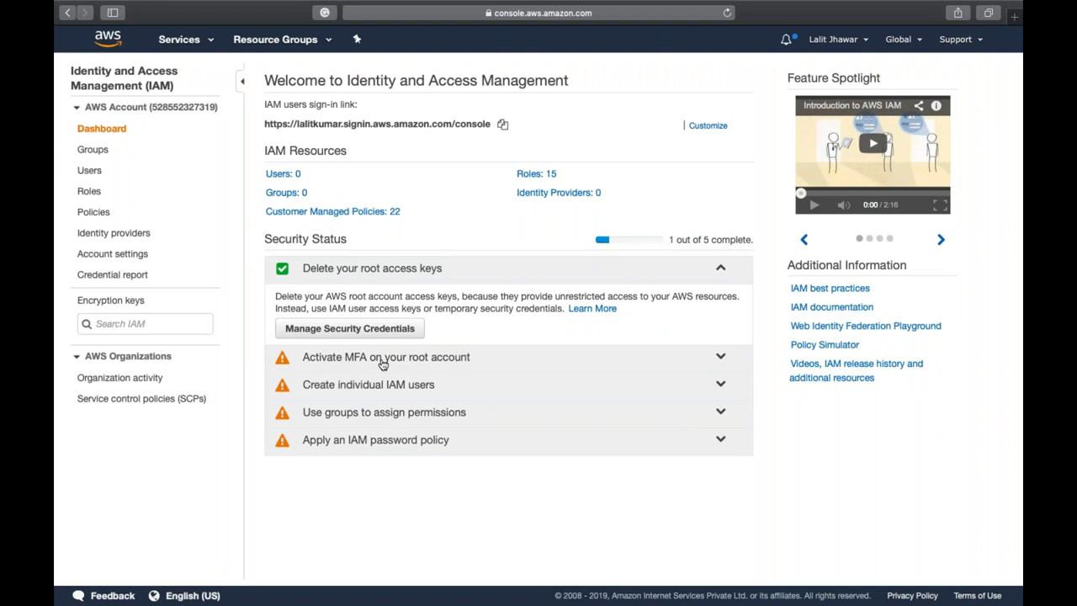
left_click(382, 360)
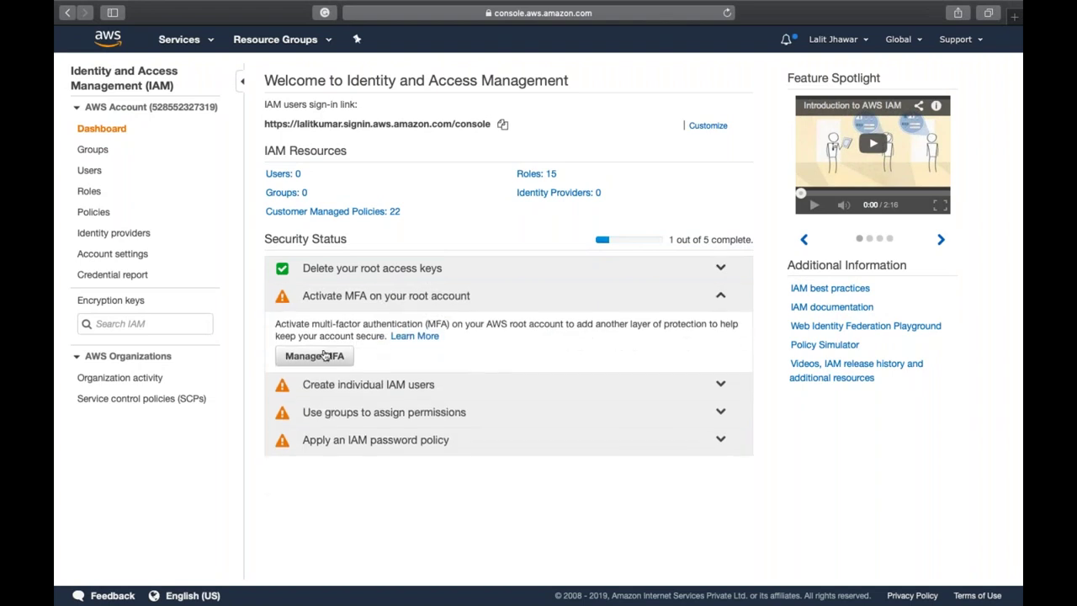
left_click(324, 355)
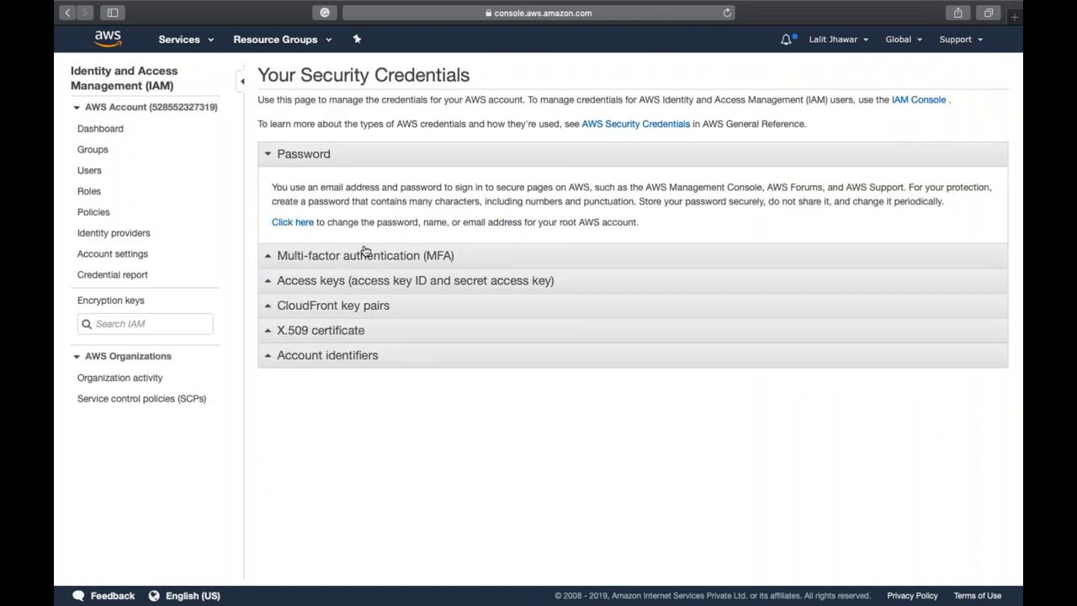
- Expand the Multi-factor authentication (MFA) section of Your Security Credentials
left_click(366, 255)
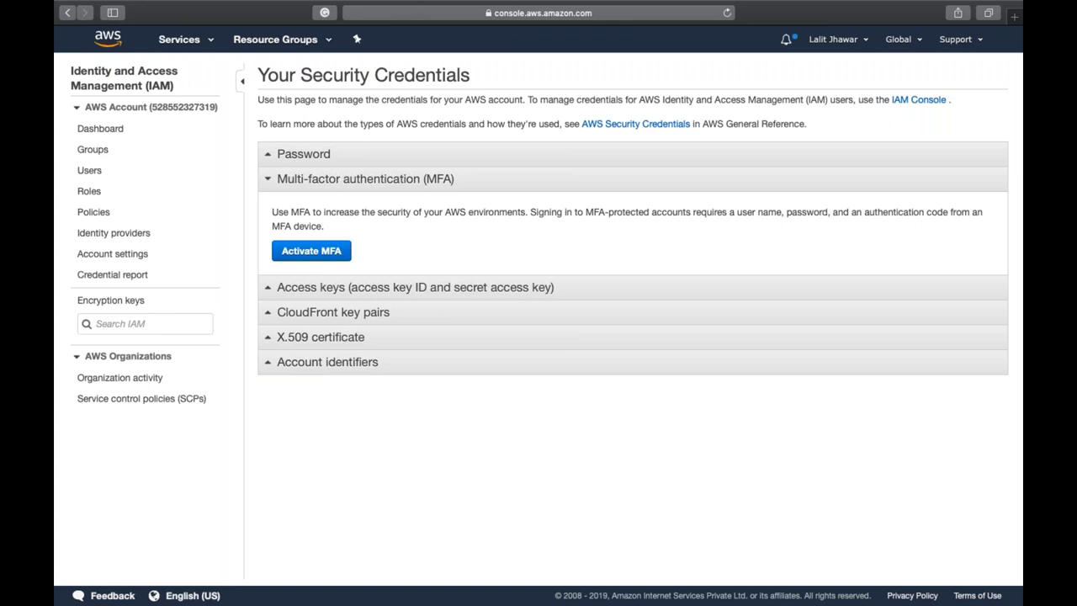
- Search 'authenticator' in a new tab to find Google Authenticator on Google Play, then return to IAM
key("super+t")
type("auth")
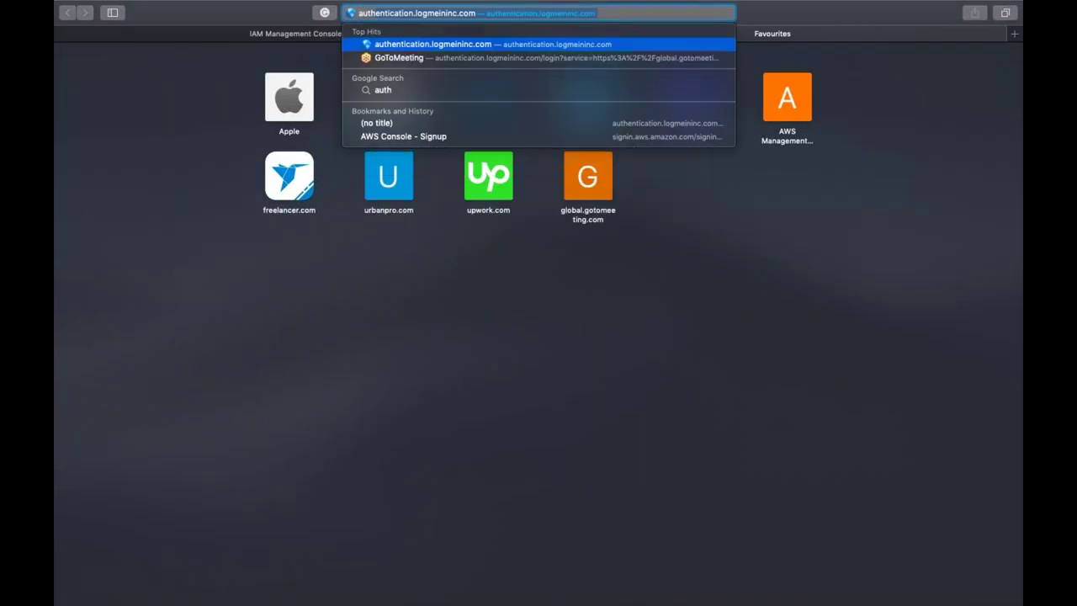
type("enct")
key("BackSpace")
key("BackSpace")
type("ticator")
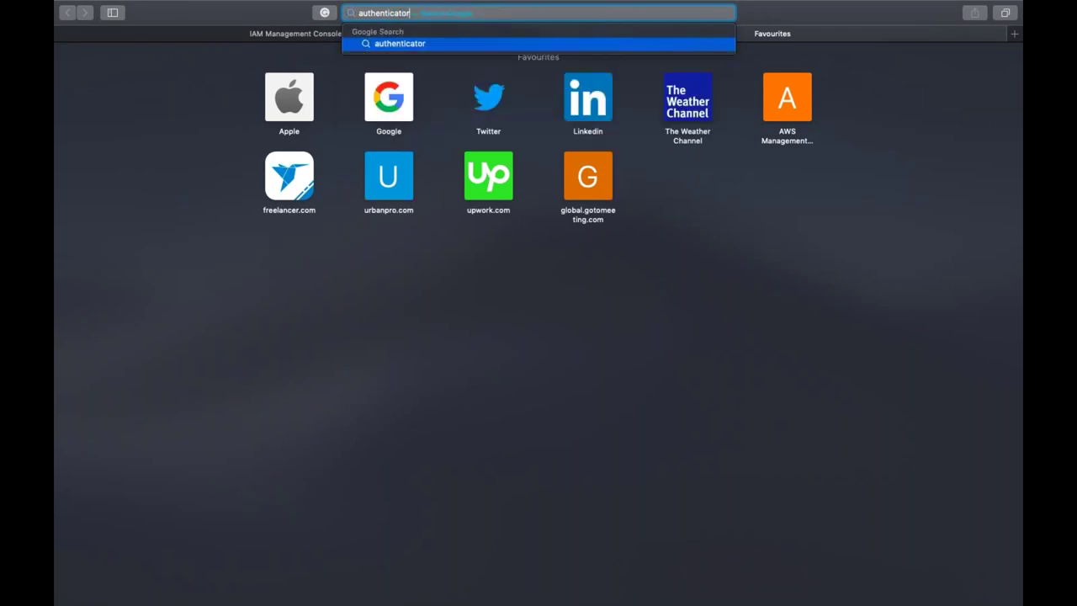
key("Return")
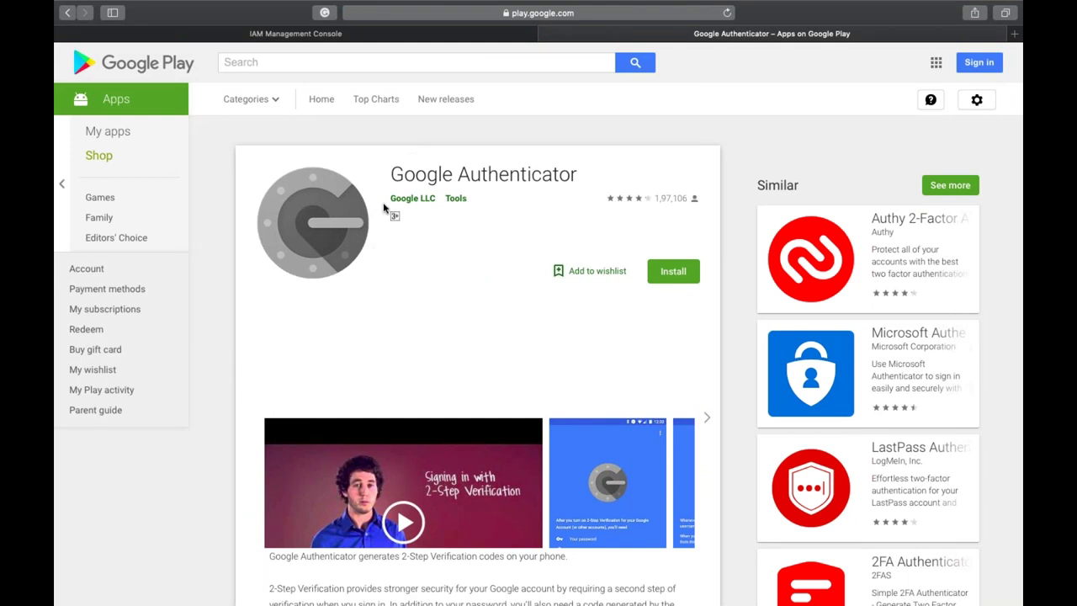
scroll(437, 244, "down", 2)
scroll(437, 244, "down", 1)
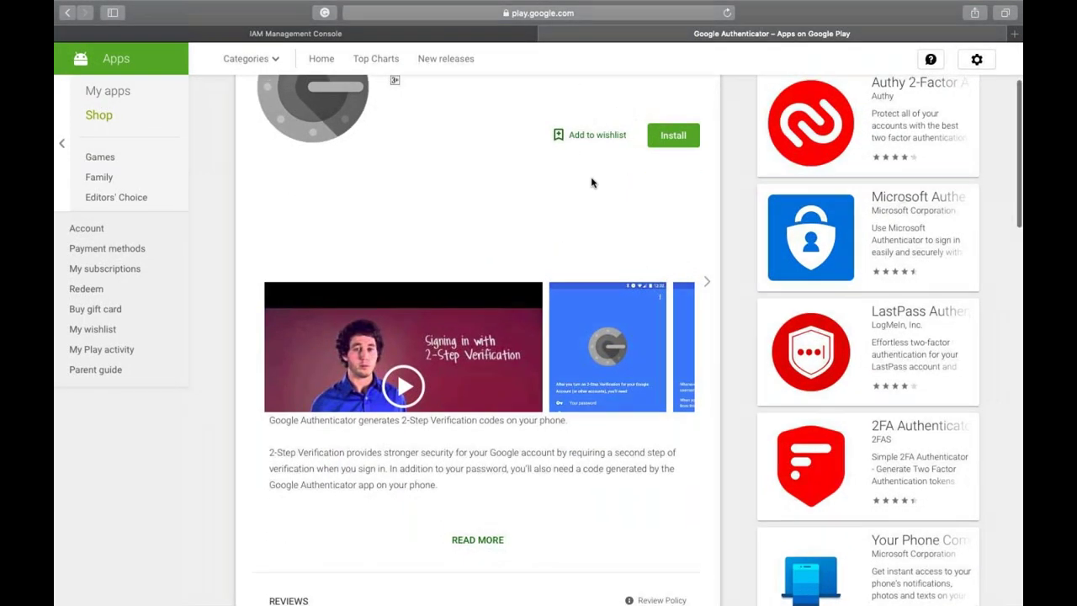
scroll(591, 180, "up", 3)
key("ctrl+shift+Tab")
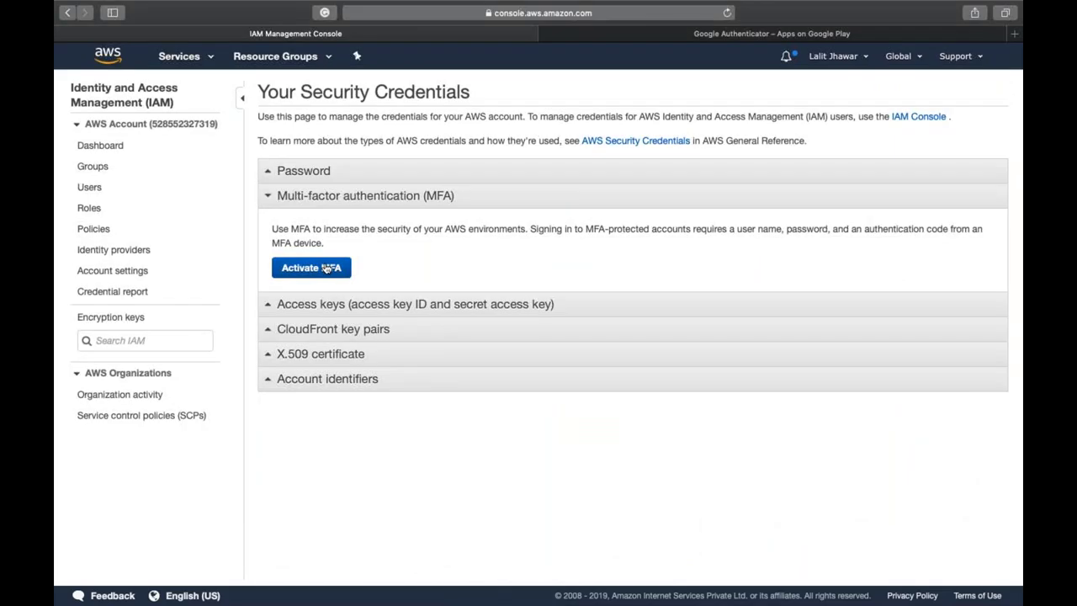
- Begin root account MFA activation and choose Virtual MFA device as the device type
left_click(326, 268)
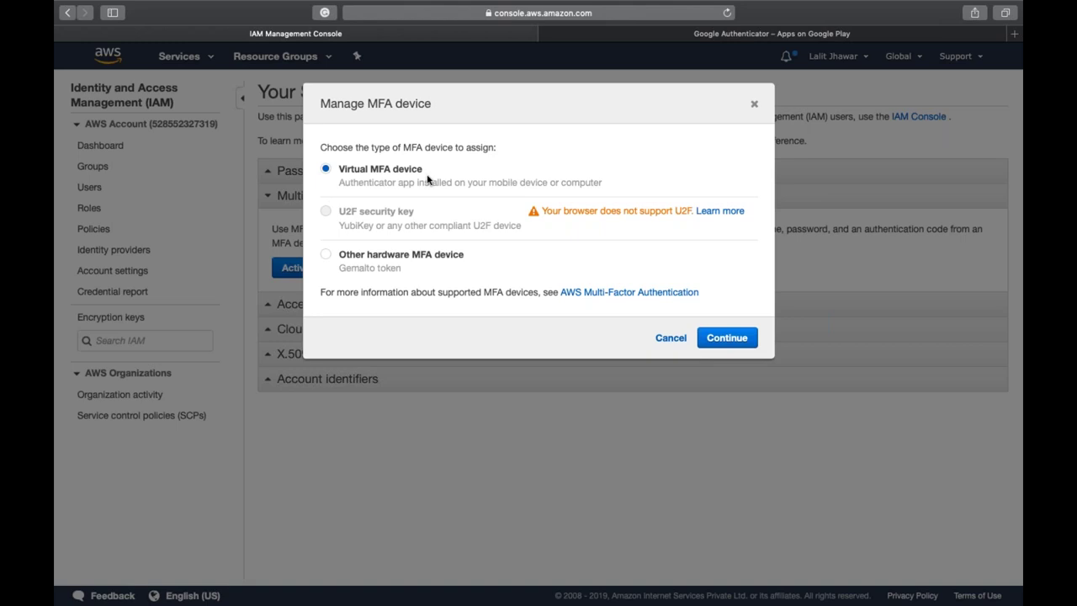
left_click(725, 36)
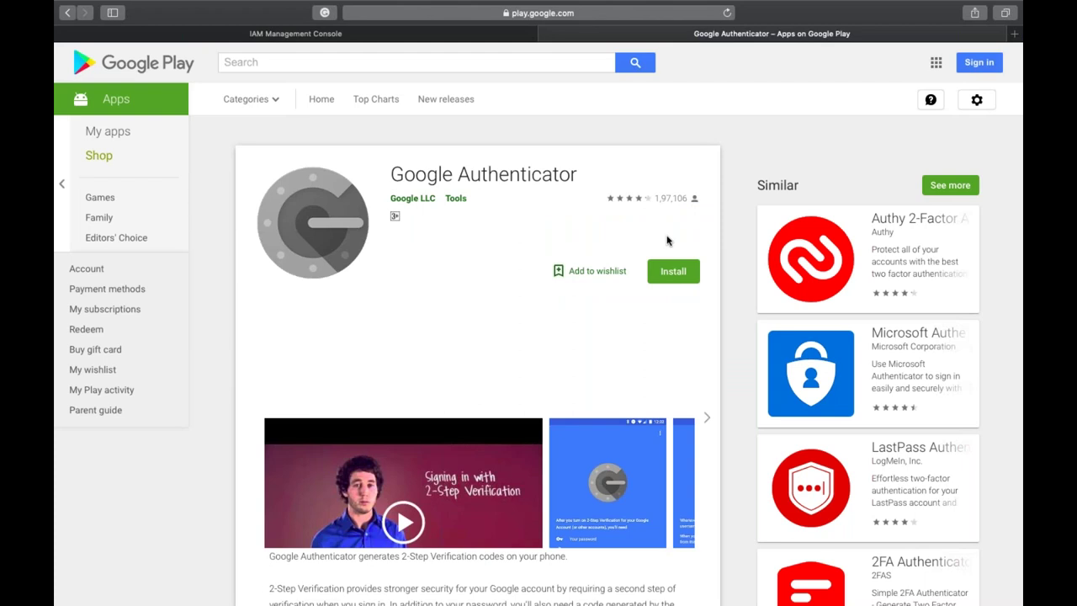
key("ctrl+shift+Tab")
left_click(436, 252)
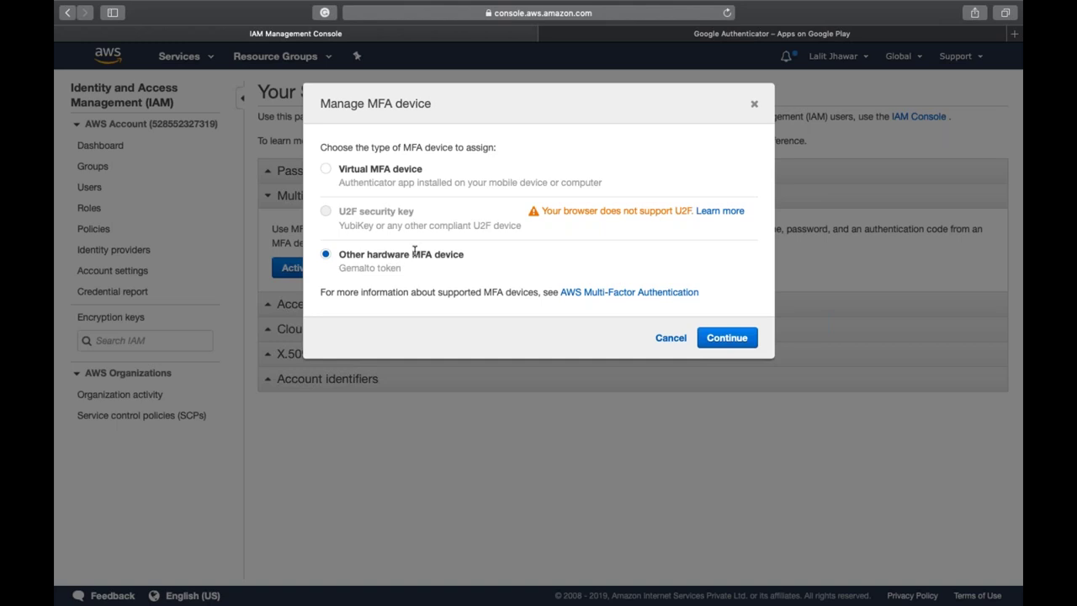
left_click(326, 169)
- Continue to virtual MFA setup and reveal its QR code and secret key, then view Google Authenticator
left_click(733, 339)
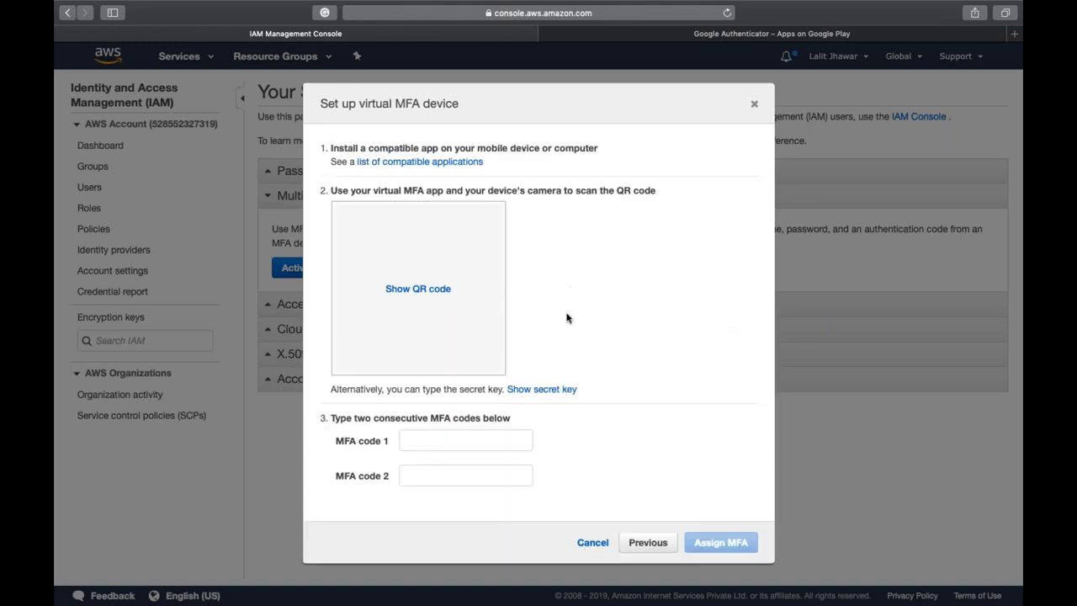
left_click(435, 290)
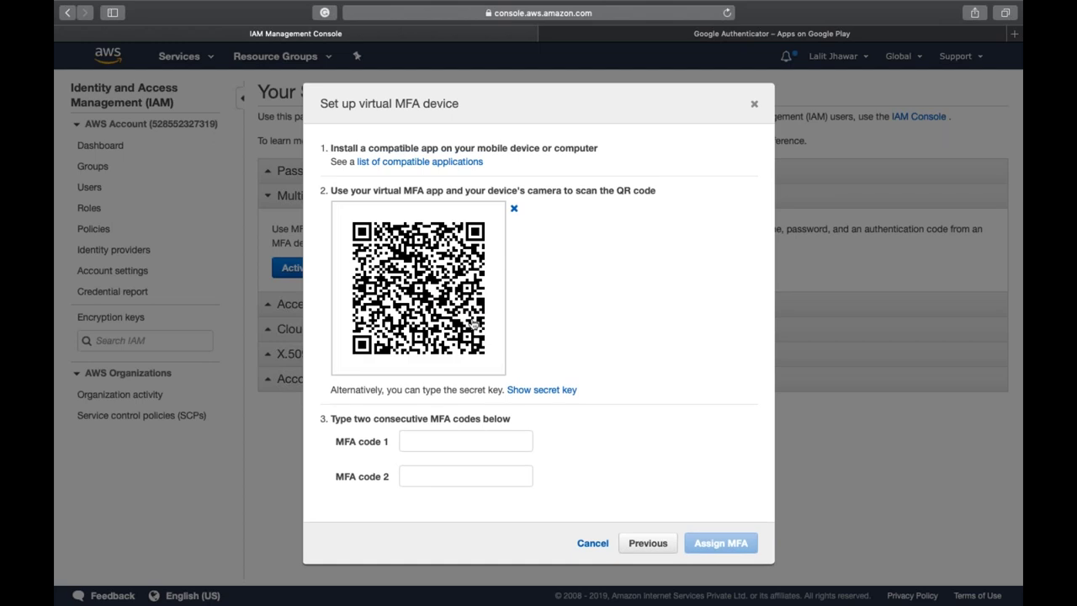
left_click(547, 391)
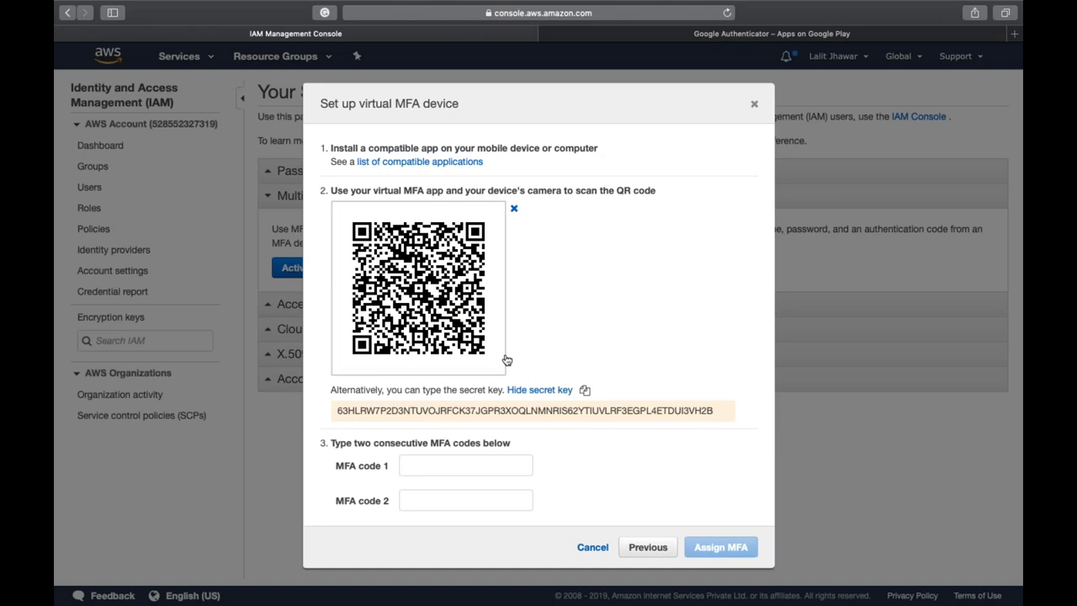
left_click(689, 35)
- Browse Google Authenticator's screenshots, enlarge the codes screenshot, and return to the IAM MFA setup
scroll(717, 341, "down", 3)
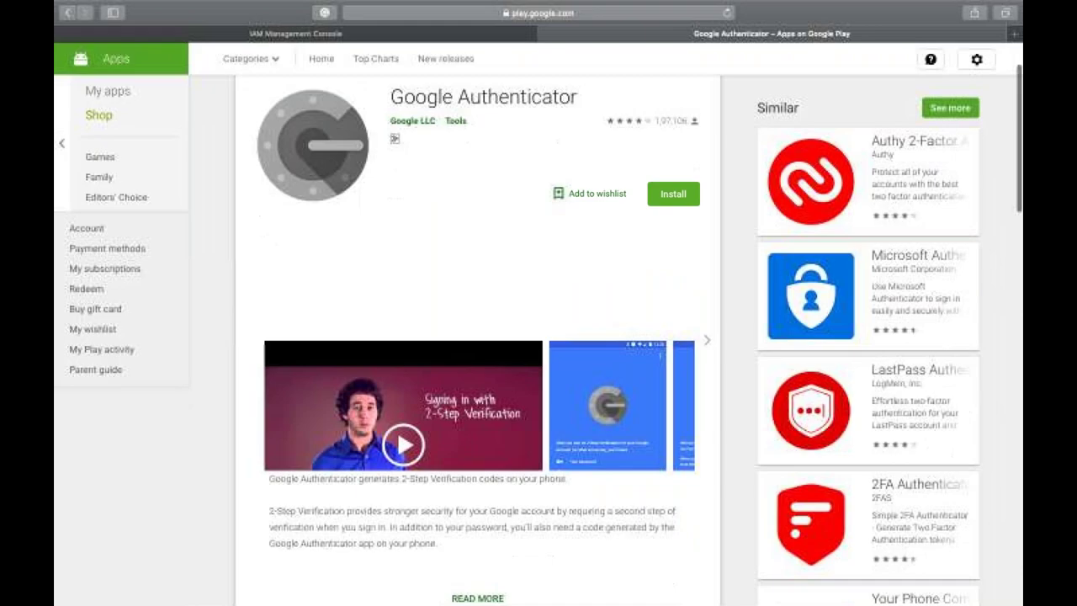
left_click(711, 333)
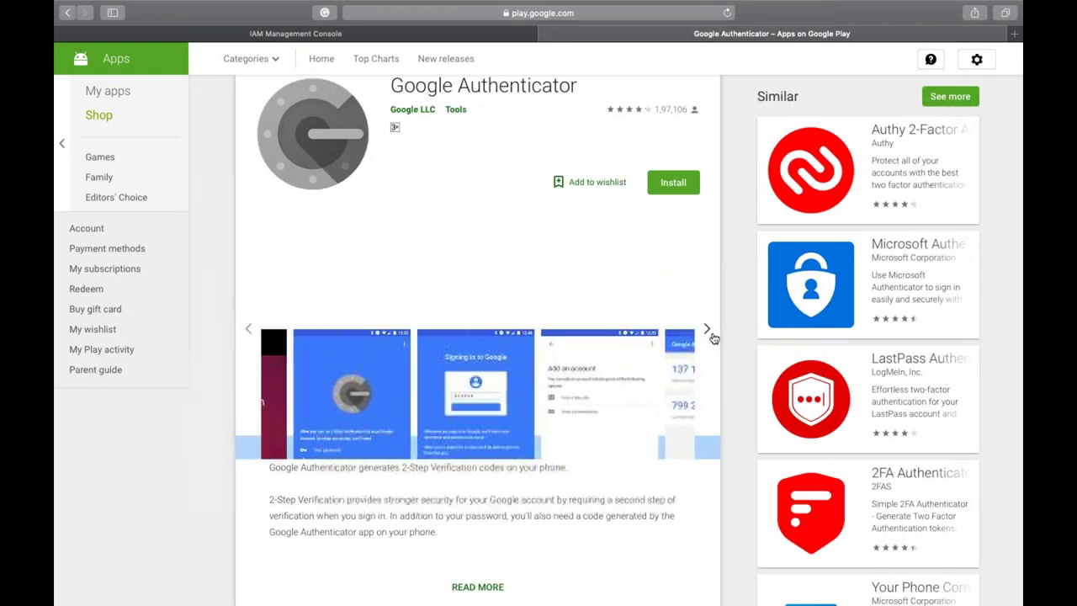
left_click(638, 409)
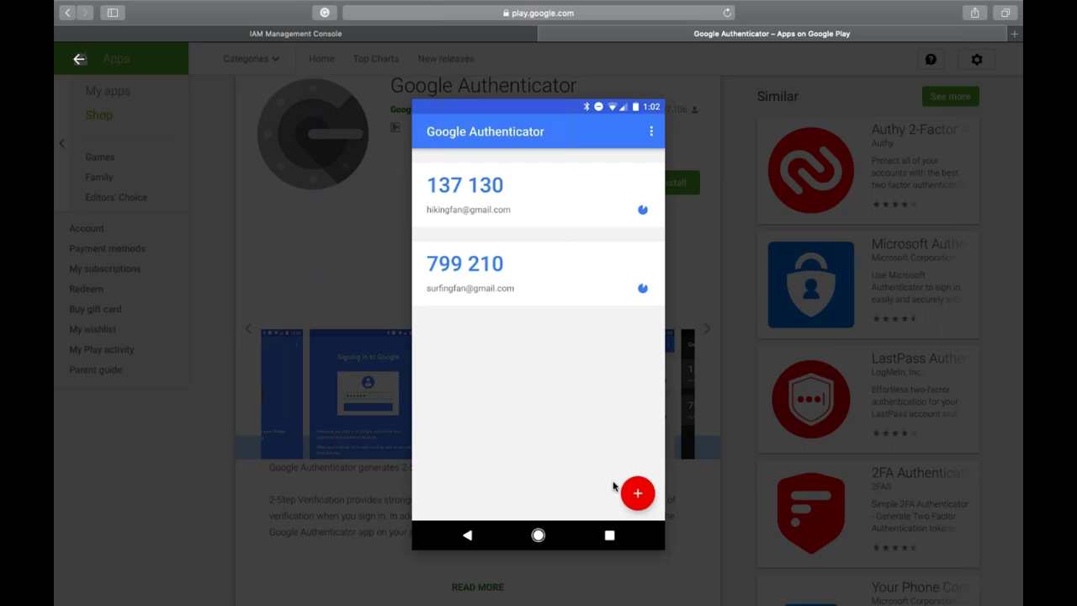
key("ctrl+shift+Tab")
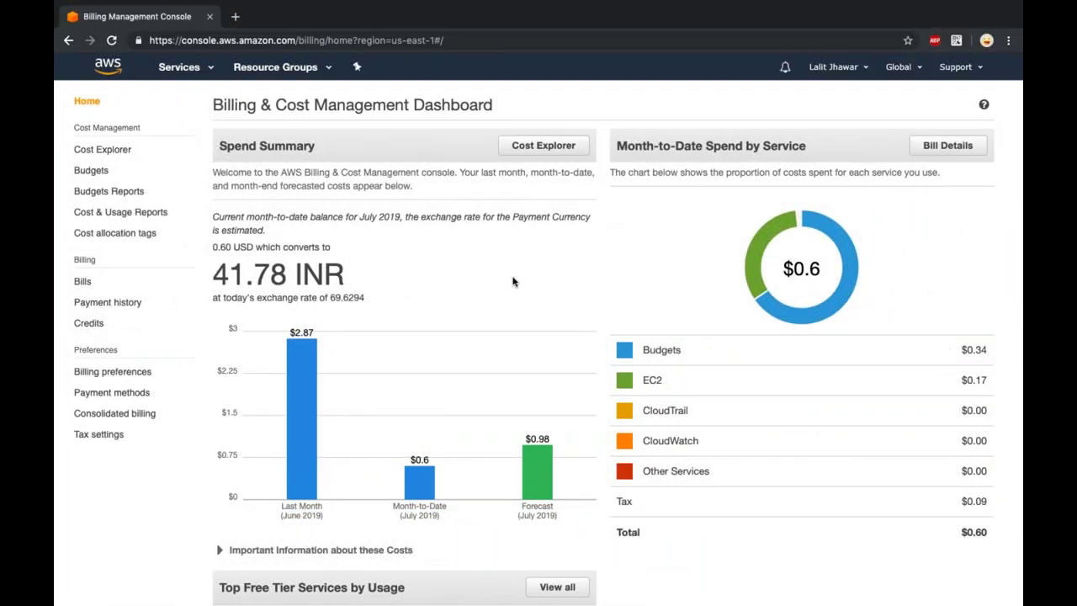
- Open the Authenticator extension's Manual Entry form for a new account and copy the AWS secret key
key("ctrl+t")
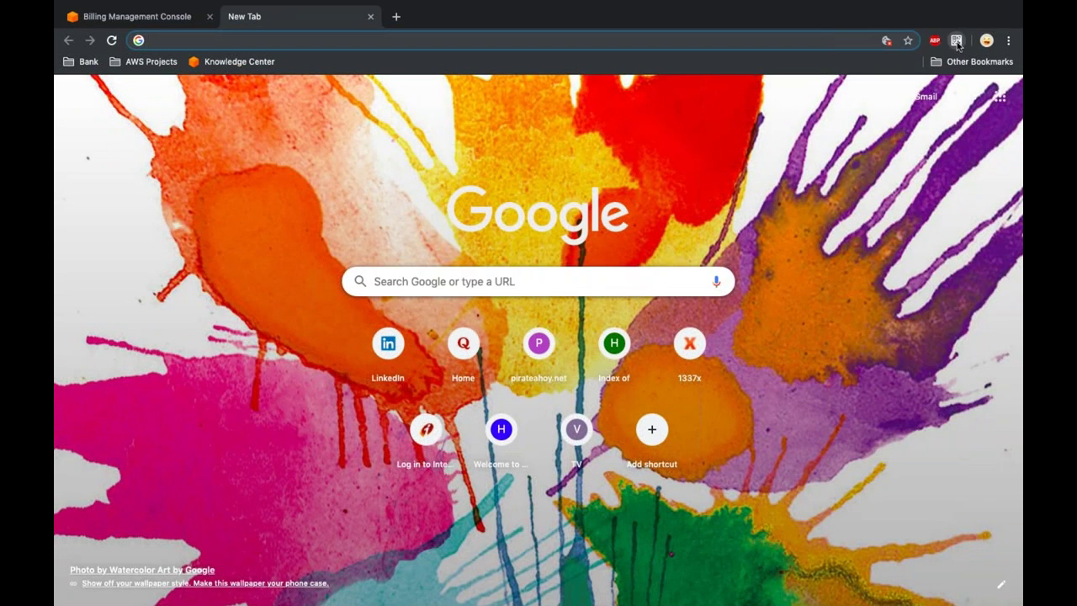
left_click(956, 40)
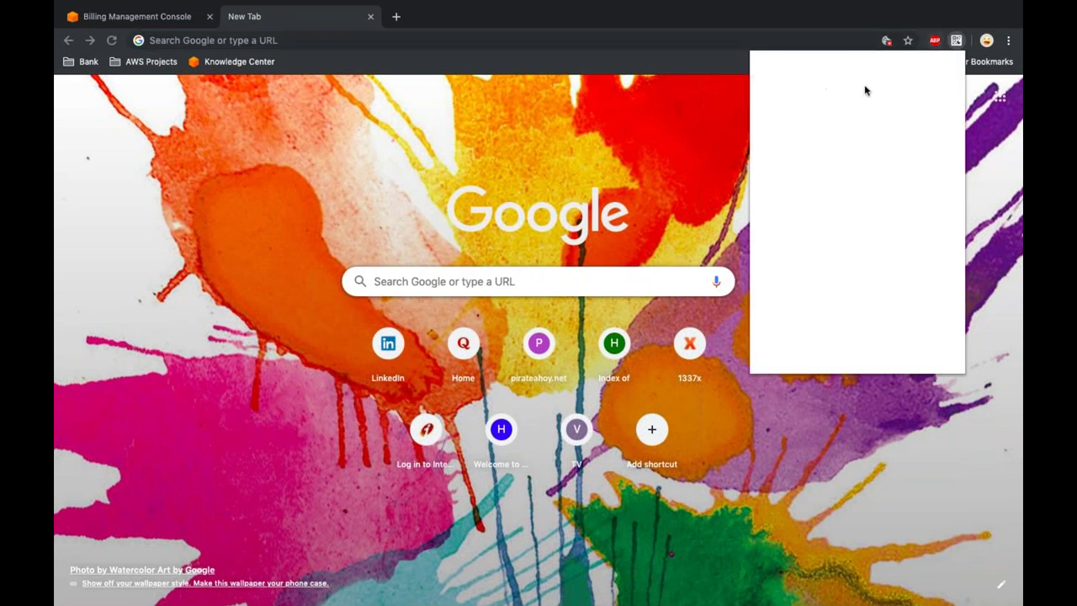
scroll(852, 102, "down", 8)
scroll(857, 223, "up", 8)
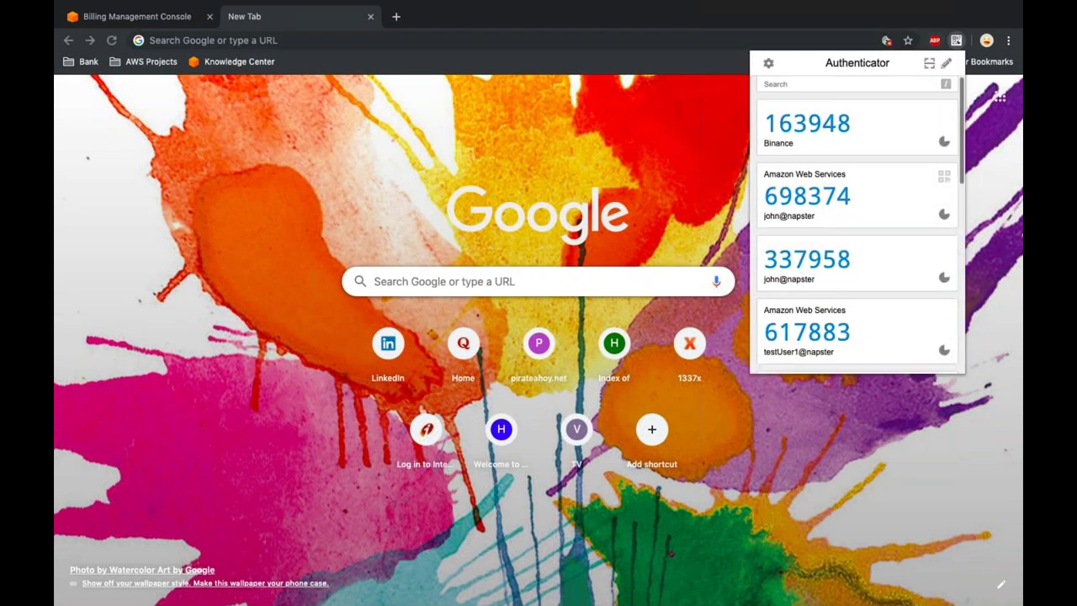
left_click(946, 65)
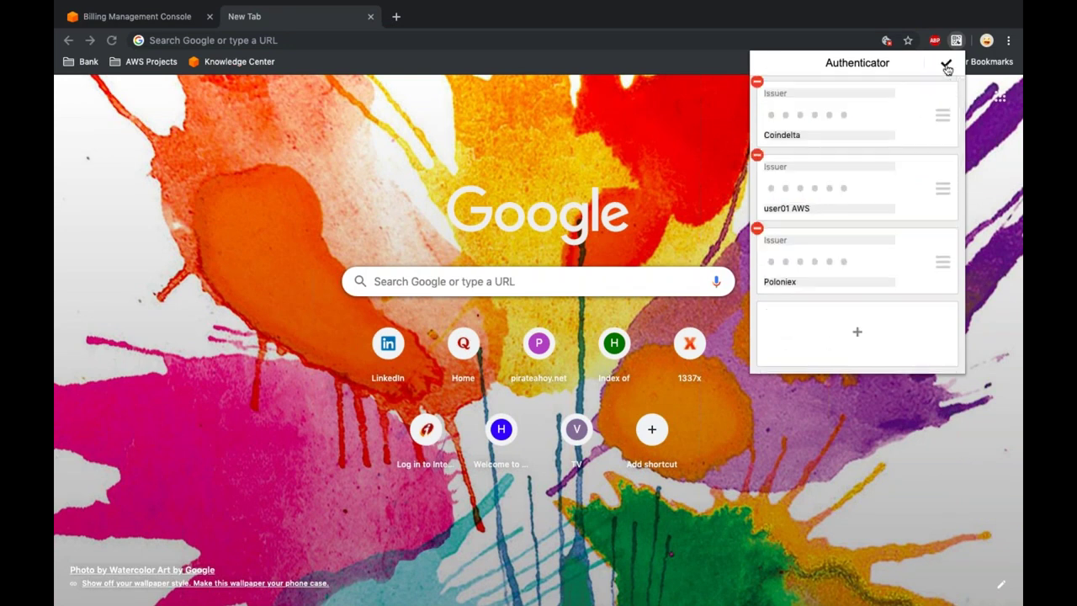
left_click(856, 359)
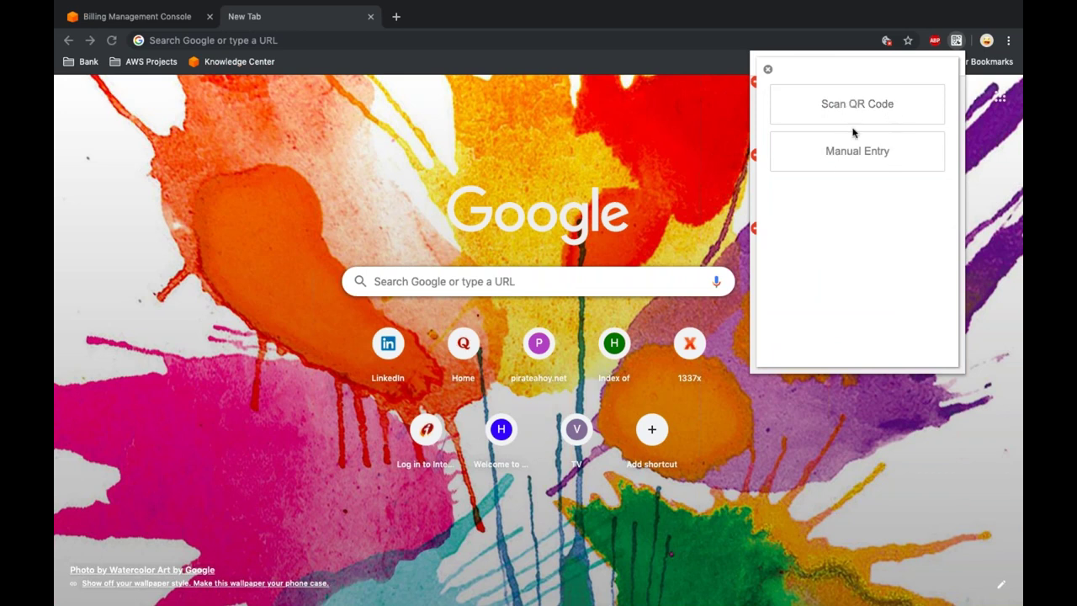
left_click(865, 151)
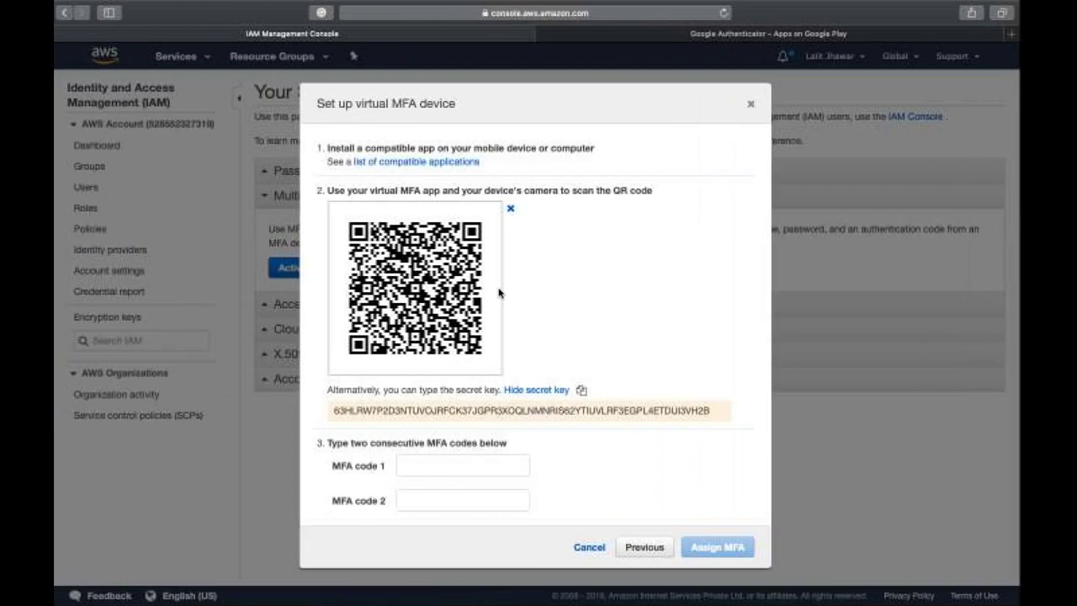
left_click(585, 389)
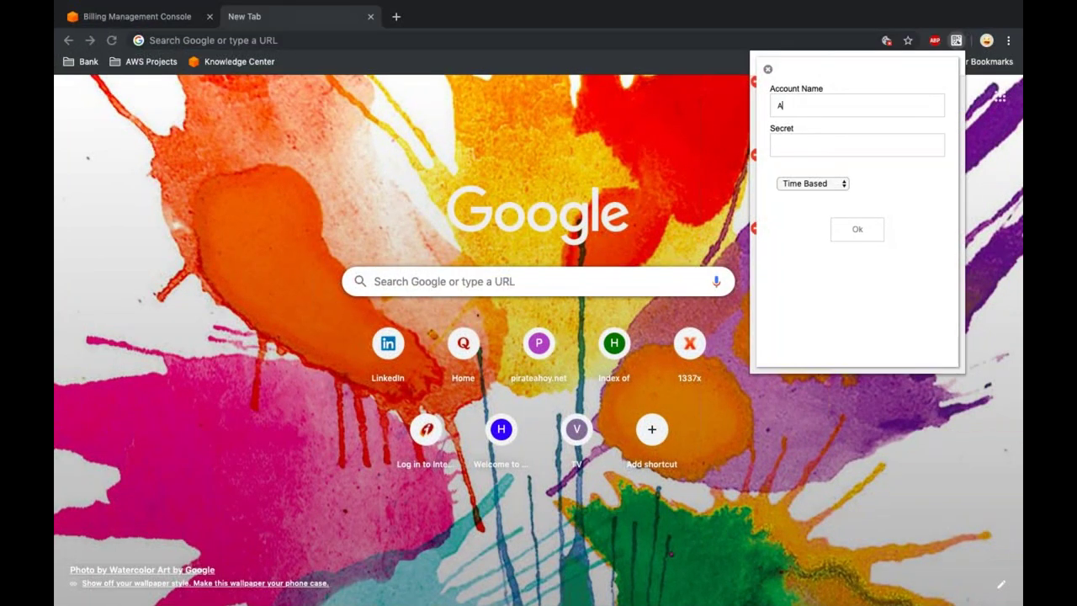
- Add Authenticator account 'AWSAccount-RootMFA' with the pasted AWS secret and copy its current code
type("AWSAccount-RootMFA")
key("super+v")
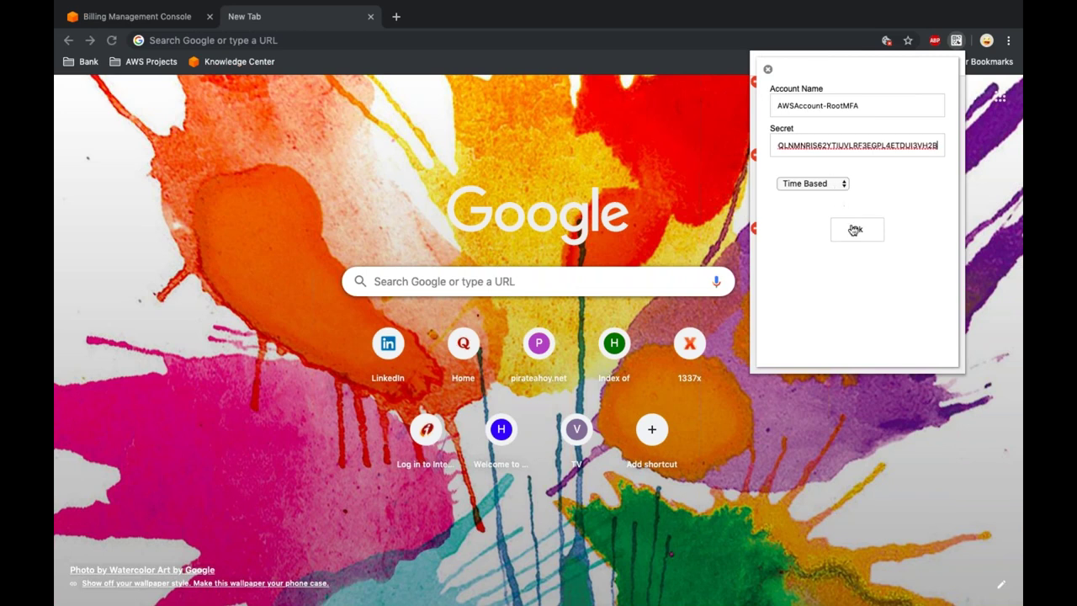
left_click(857, 233)
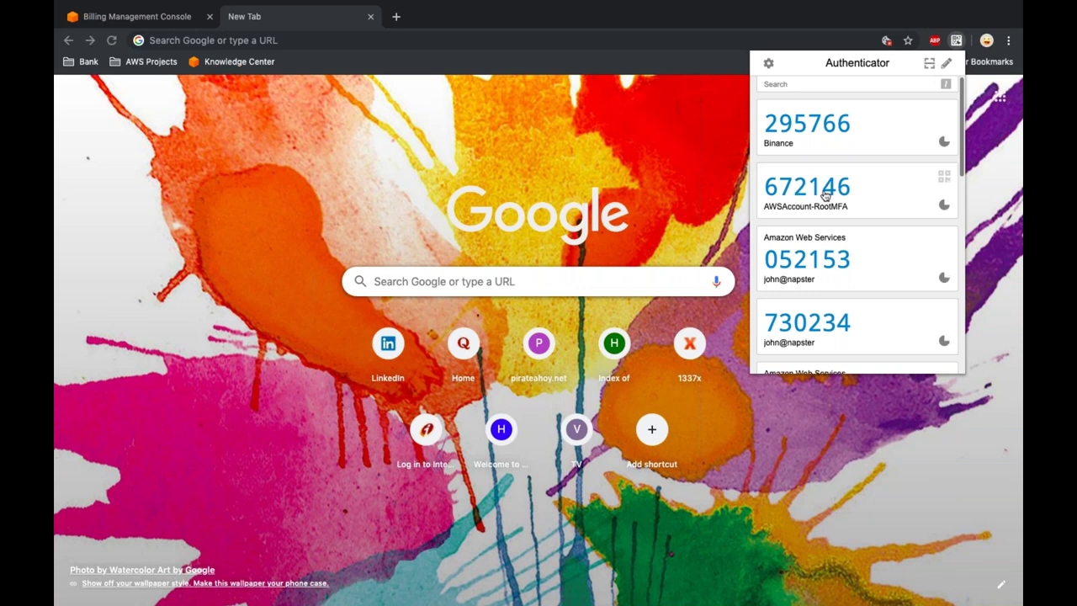
left_click(826, 195)
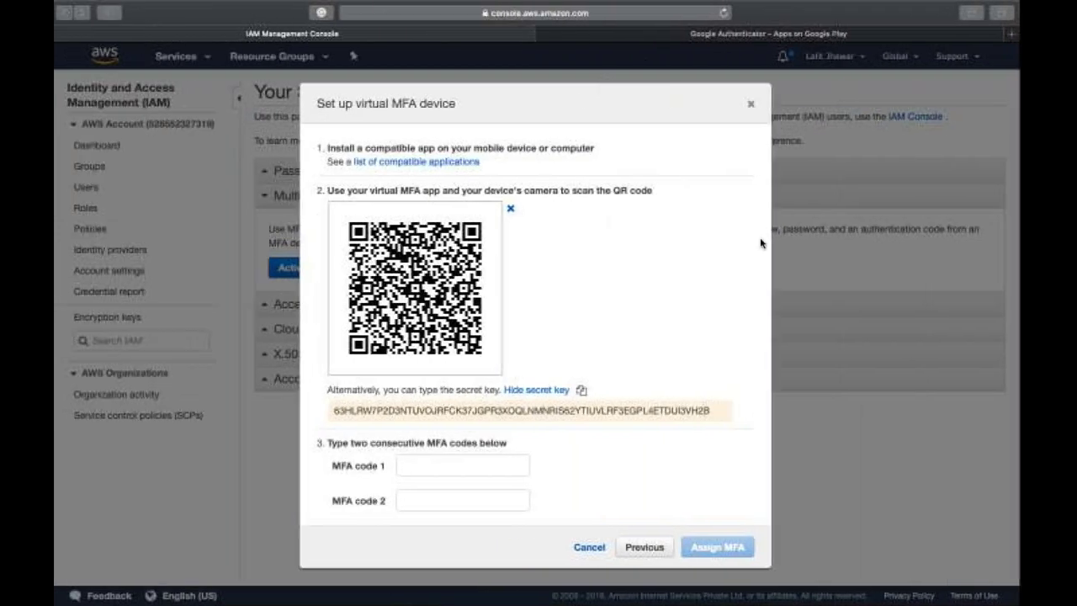
- Enter two consecutive Authenticator codes as MFA code 1 and 2, assign the device, and close confirmation
left_click(496, 464)
key("super+v")
scroll(496, 465, "down", 1)
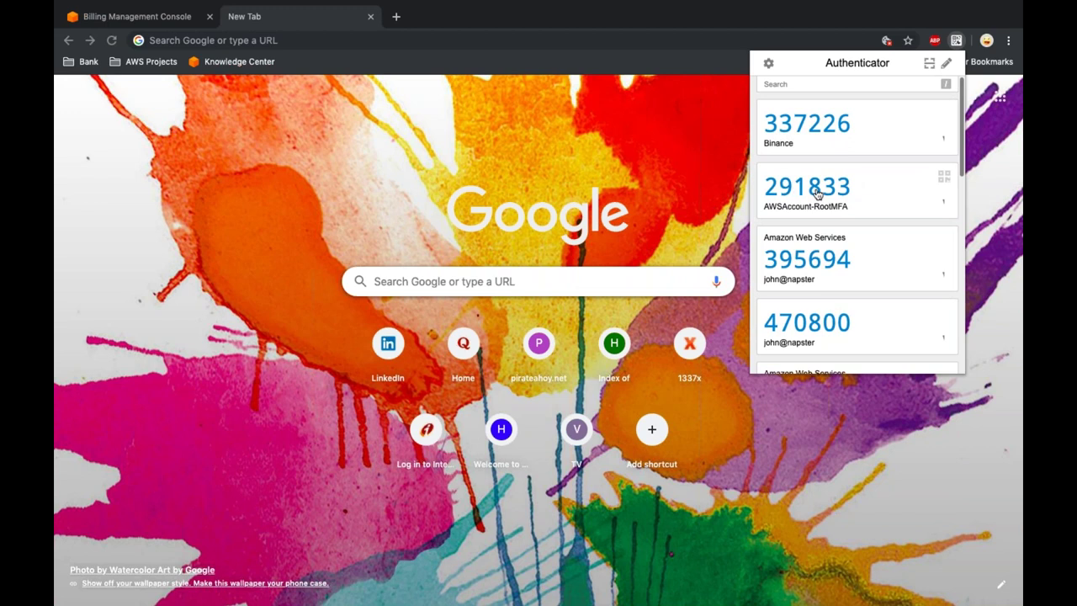
left_click(816, 194)
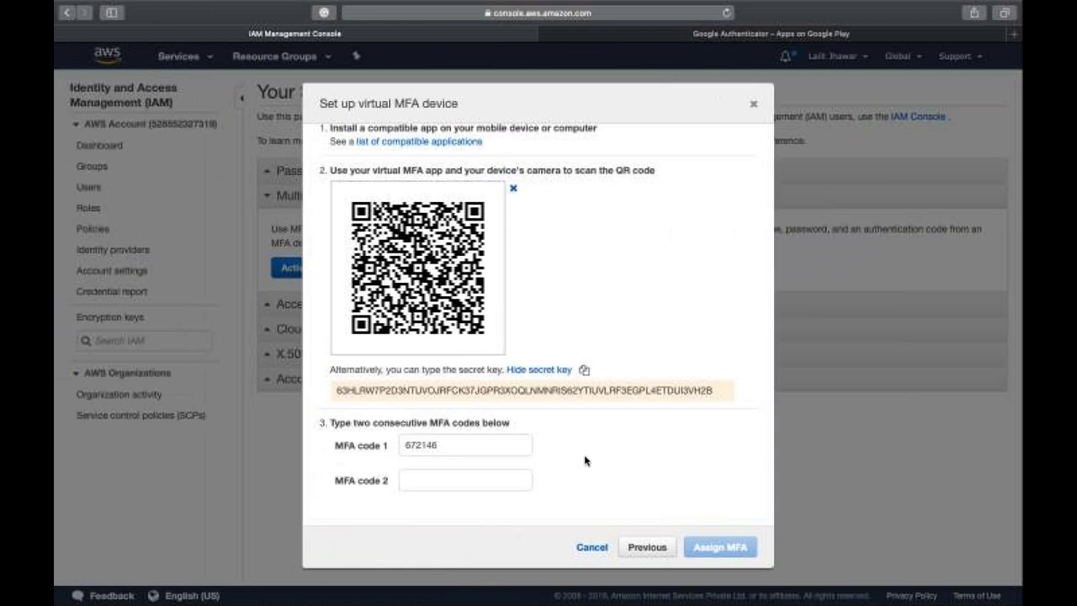
left_click(515, 478)
key("super+v")
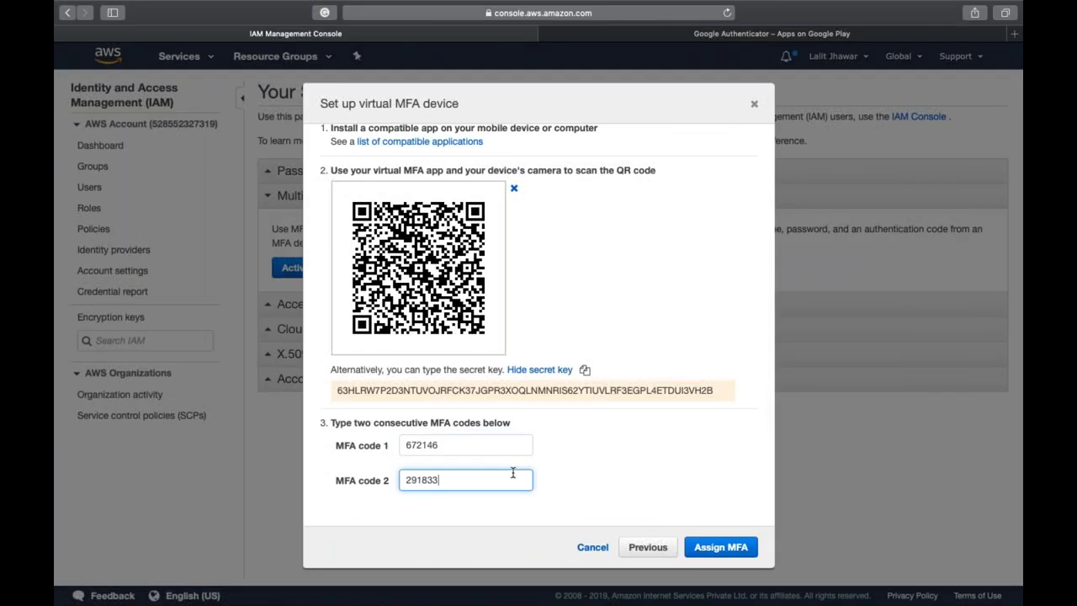
left_click(735, 549)
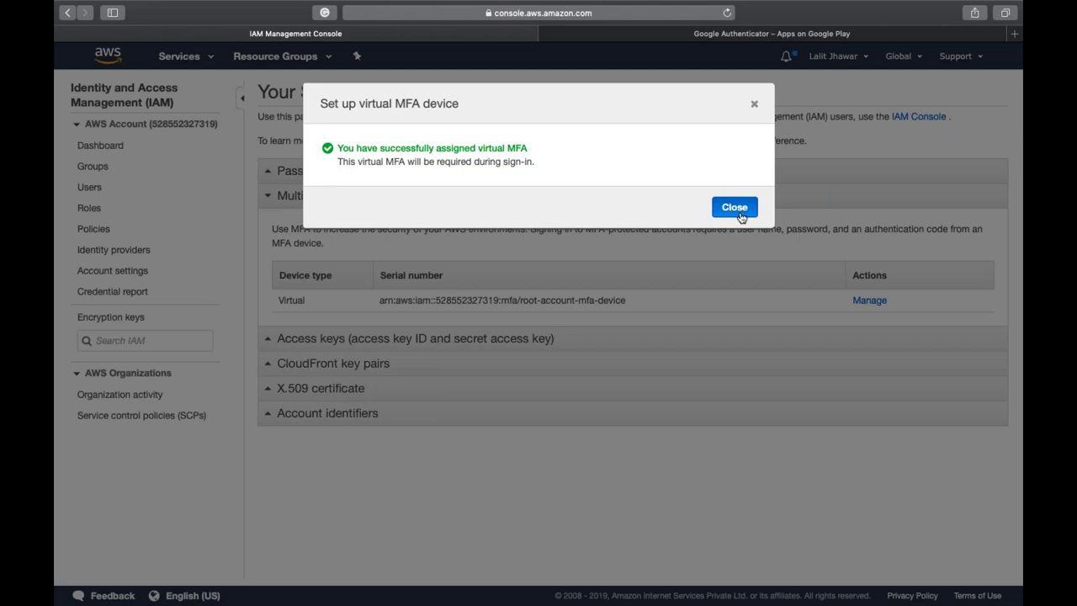
left_click(737, 208)
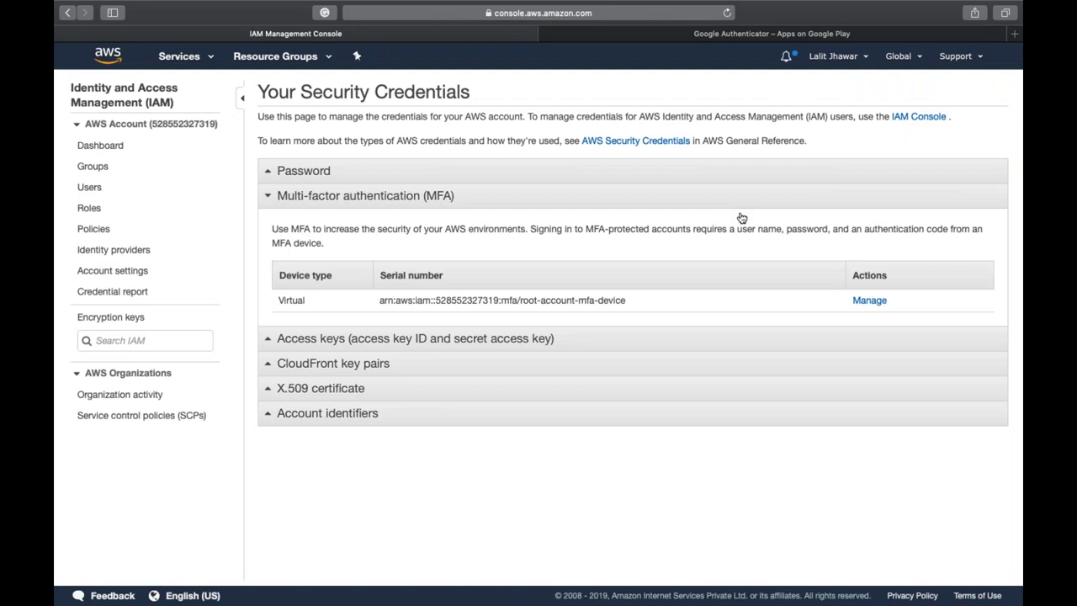
- Go to the IAM dashboard, then to the IAM Users list
left_click(99, 146)
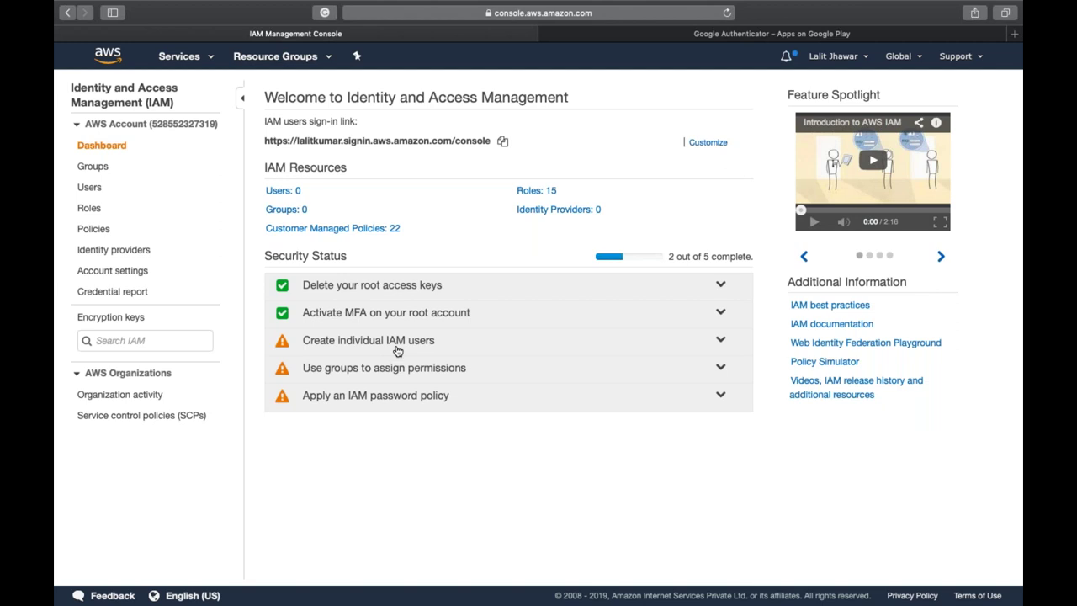
left_click(91, 189)
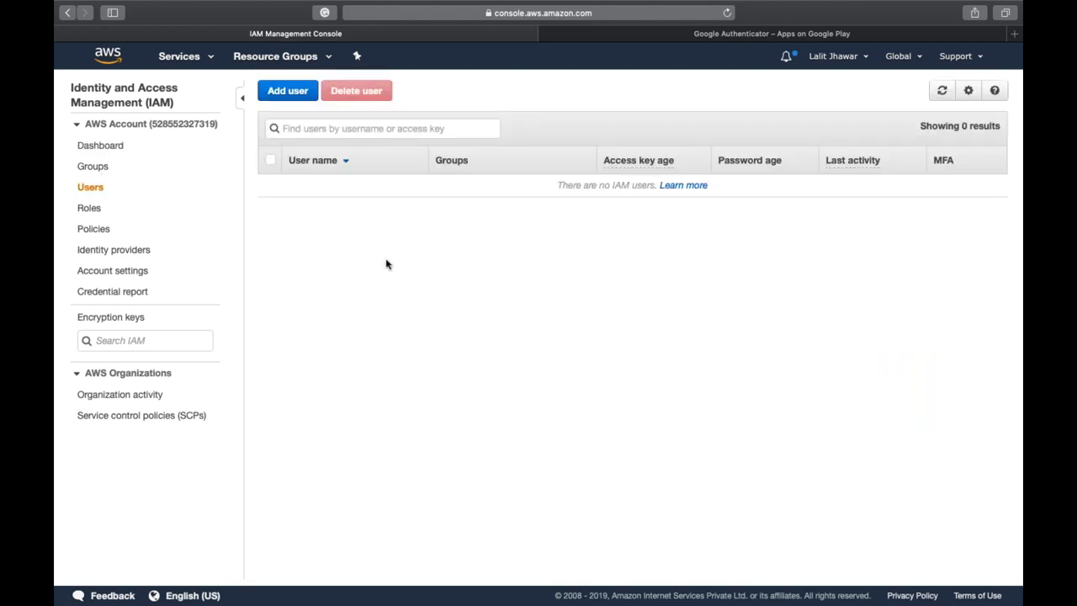
- Add a new IAM user 'john', remove the extra empty user row, and tick Programmatic access
left_click(286, 92)
left_click(401, 200)
type("john")
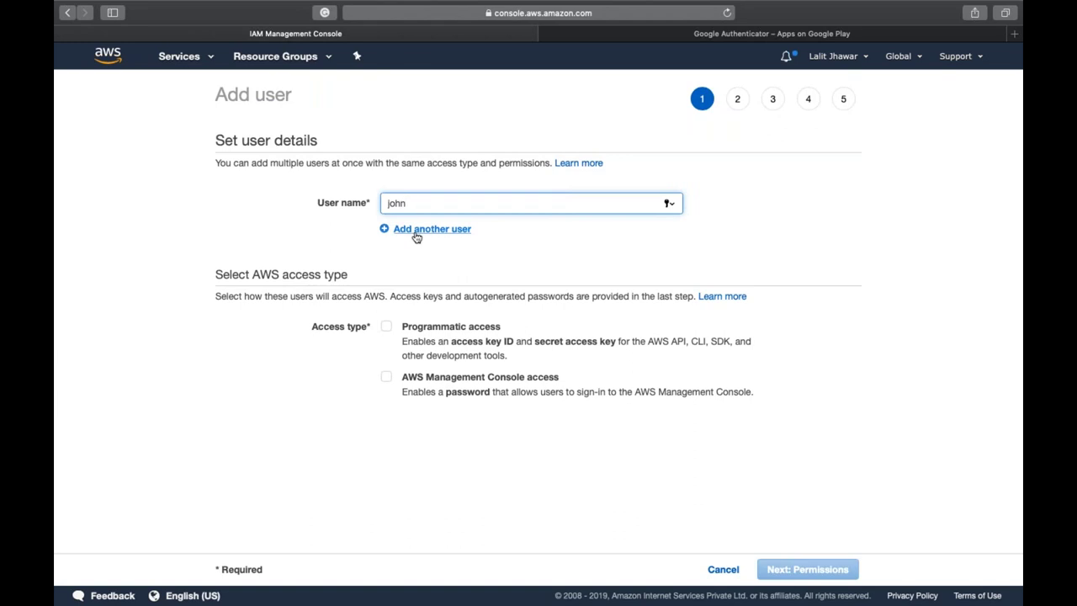
left_click(416, 230)
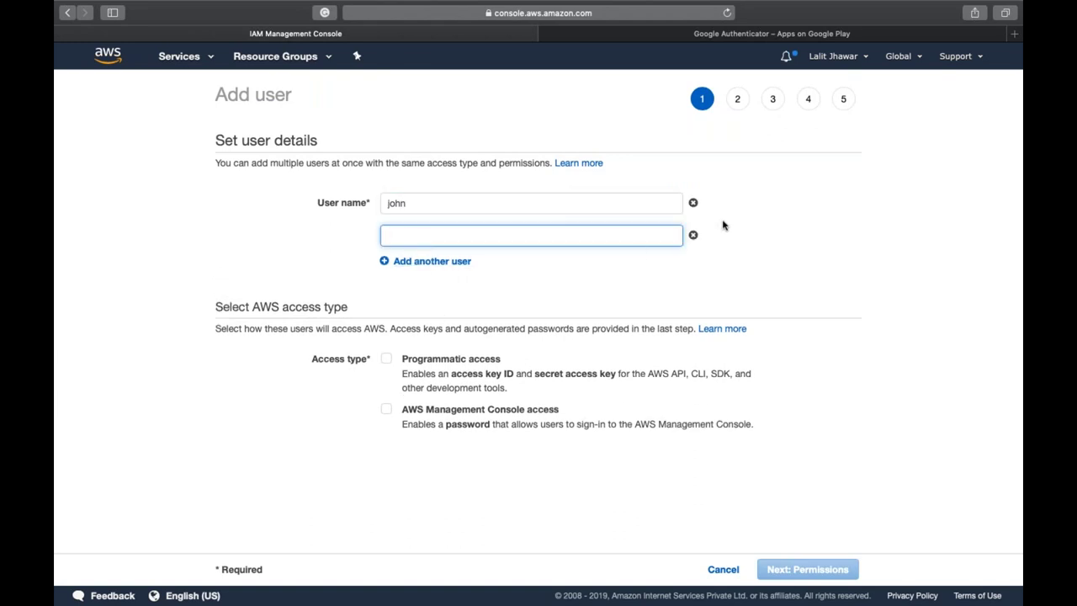
left_click(690, 234)
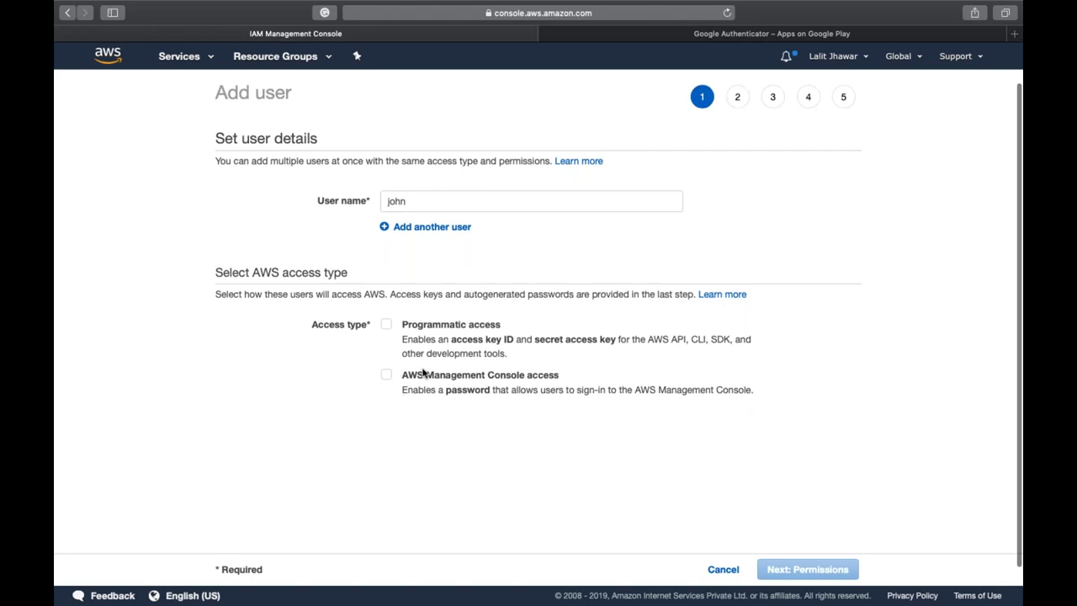
scroll(423, 374, "down", 1)
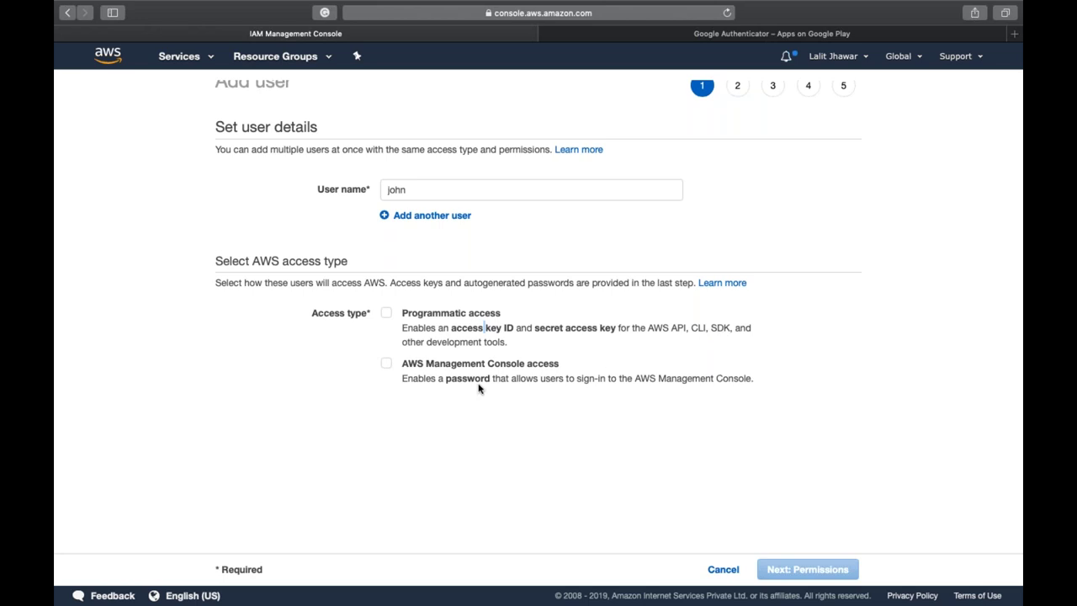
left_click(385, 316)
- Give john AWS Management Console access with a custom password
left_click(385, 365)
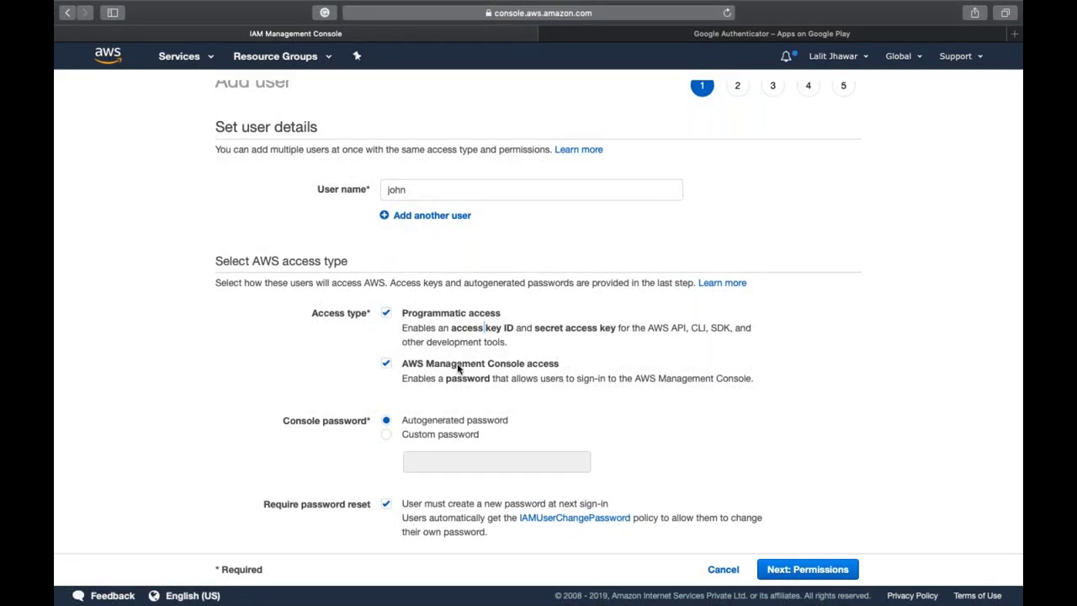
left_click(388, 435)
left_click(457, 460)
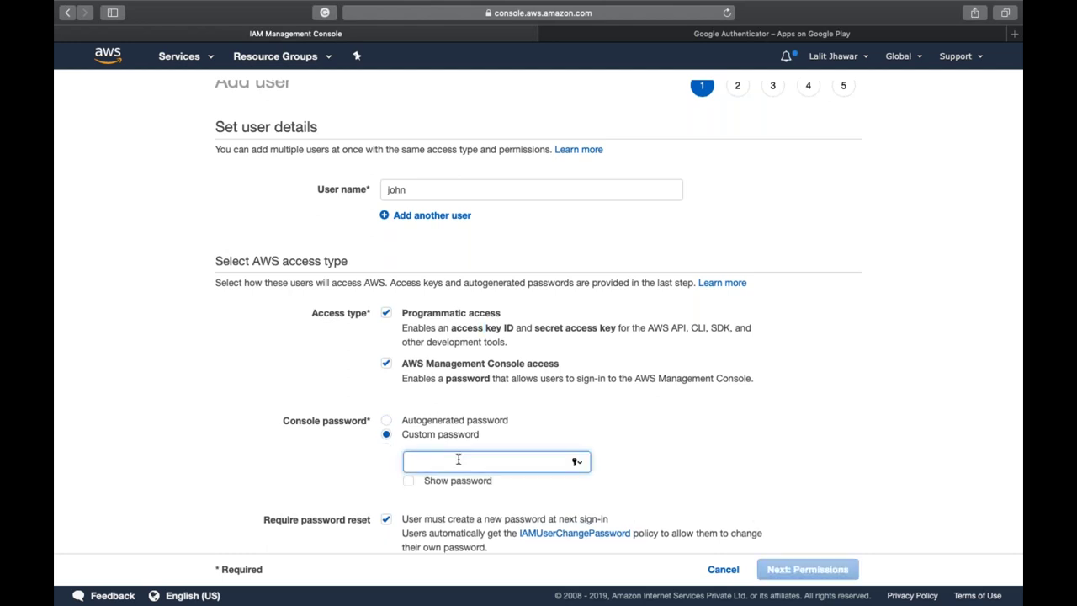
type("****")
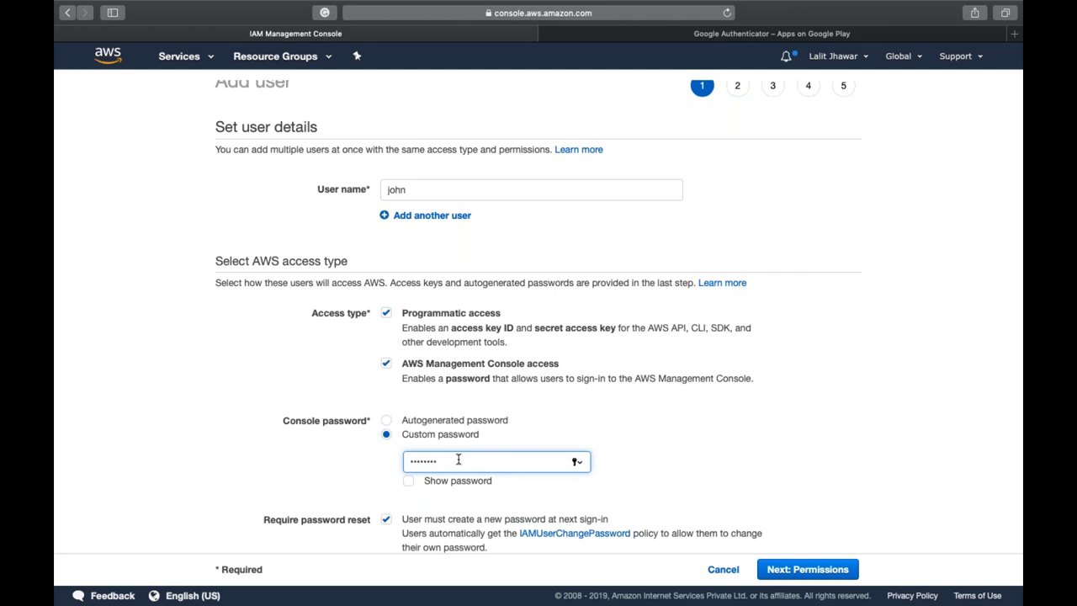
scroll(463, 479, "down", 1)
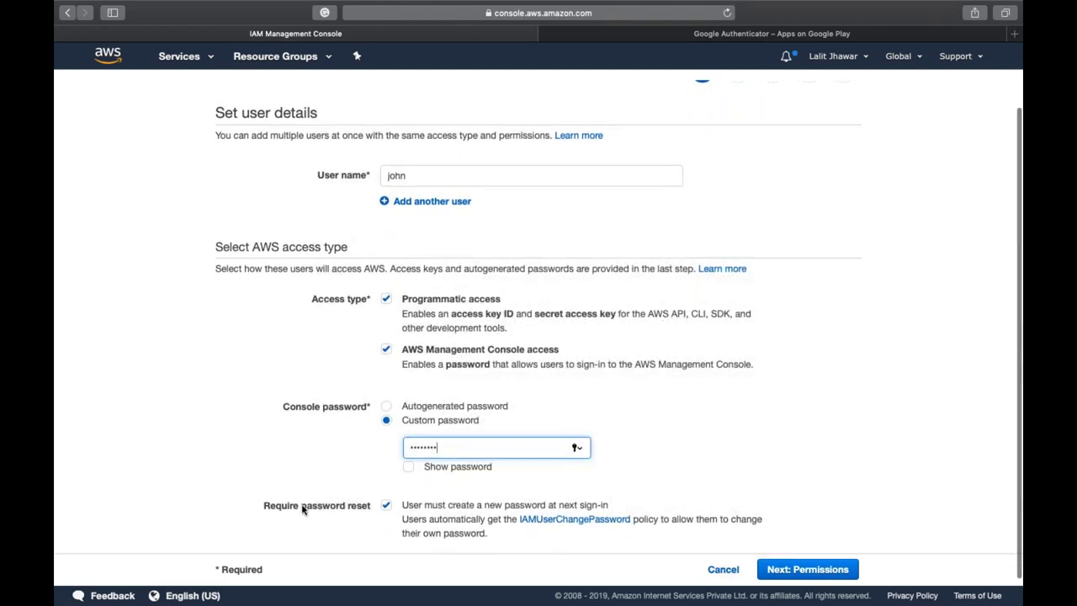
- Turn off the password-reset requirement and continue to Set permissions, declining Safari's save-password offer
left_click(386, 506)
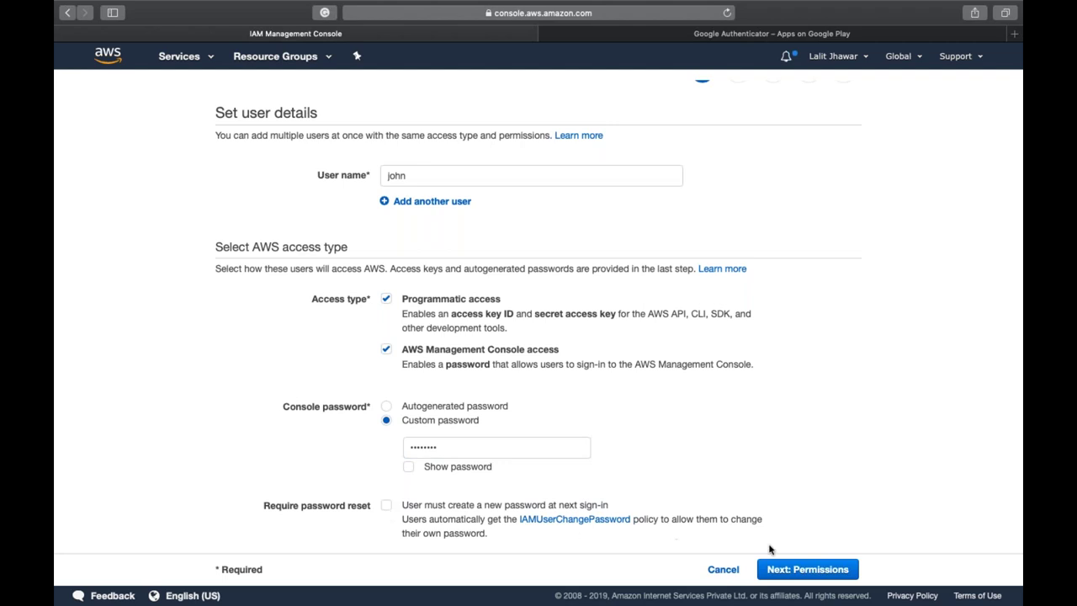
left_click(812, 569)
left_click(591, 110)
scroll(714, 189, "up", 1)
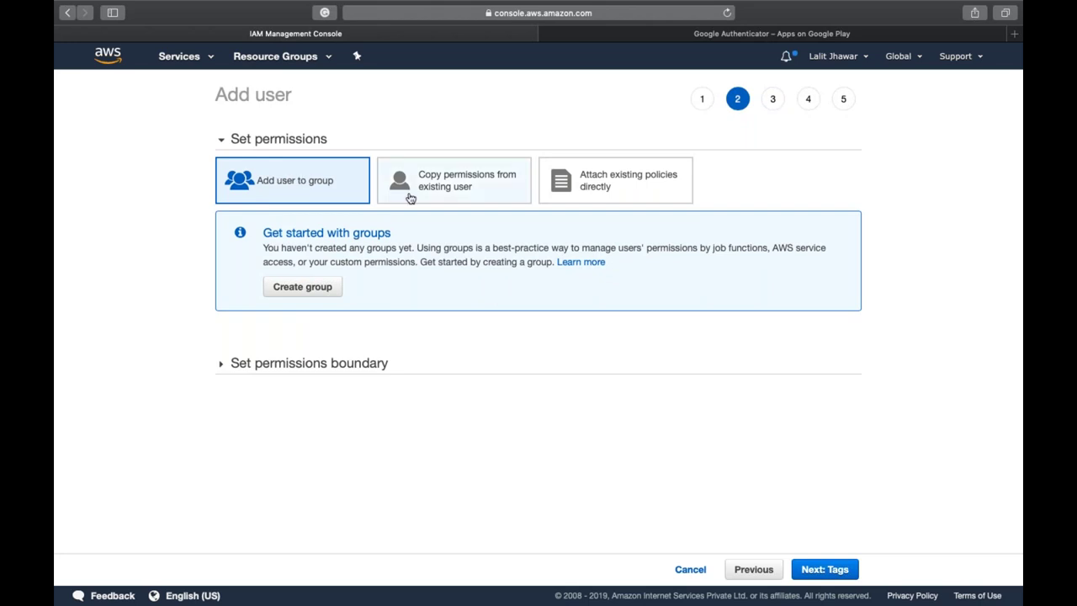
- Switch the permission method from copying an existing user to attaching existing policies directly
left_click(440, 198)
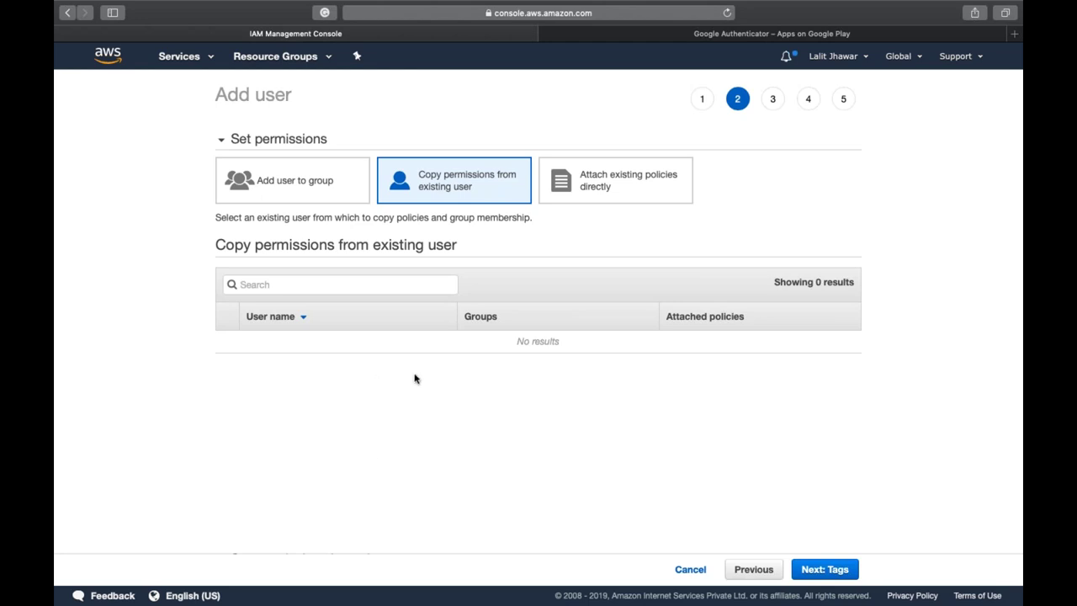
left_click(636, 185)
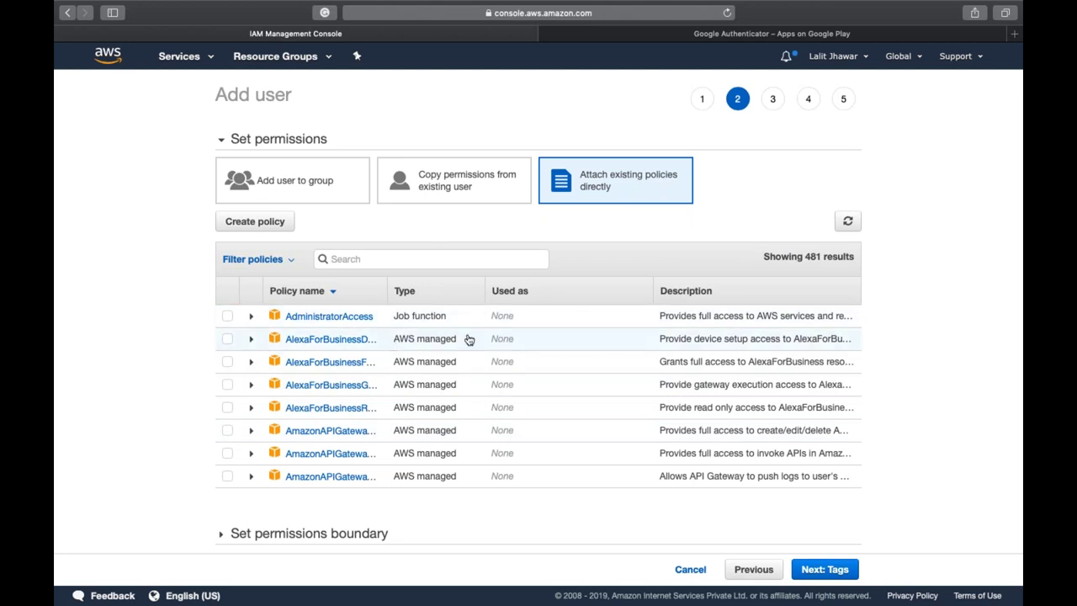
scroll(469, 338, "down", 2)
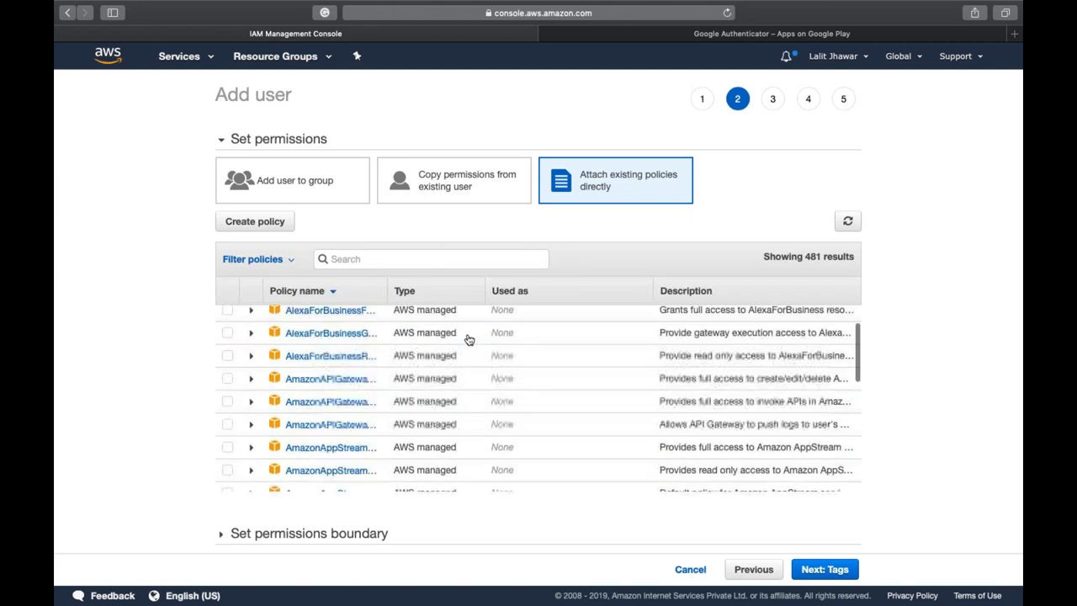
scroll(469, 338, "up", 2)
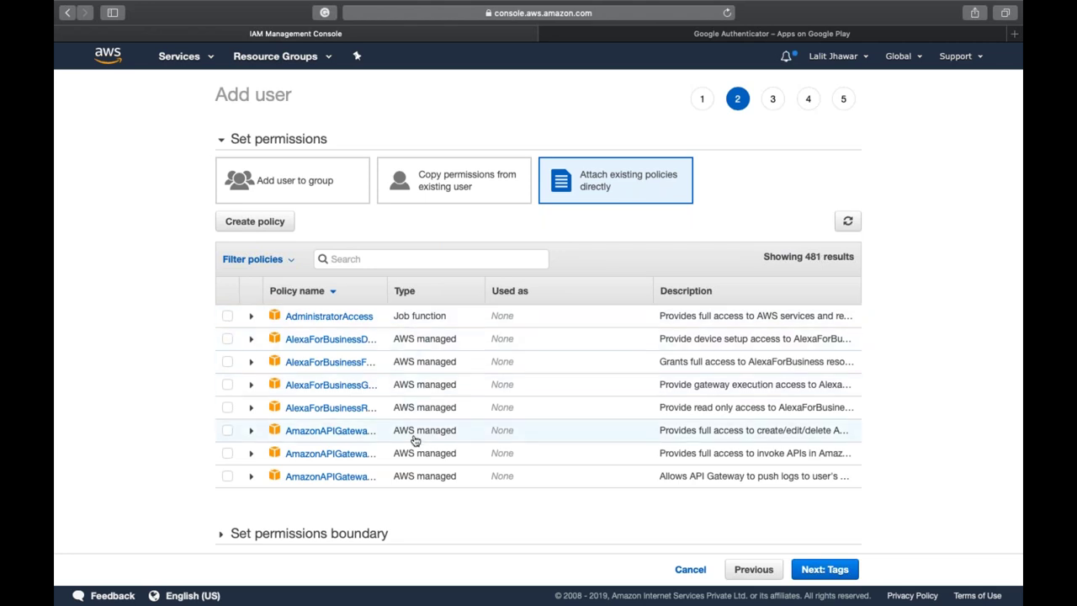
left_click(294, 261)
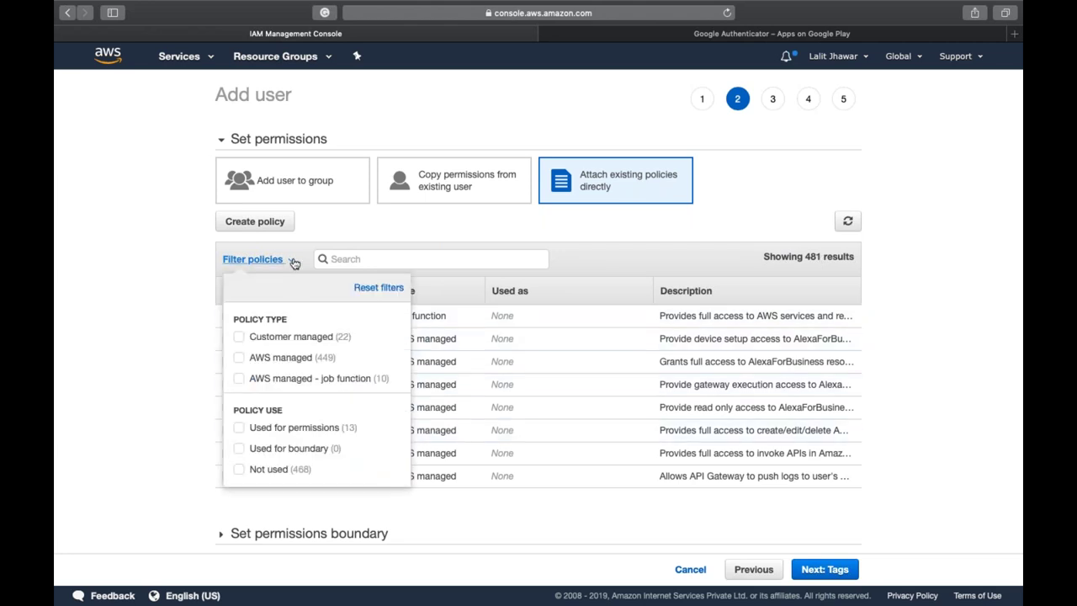
left_click(239, 338)
left_click(173, 338)
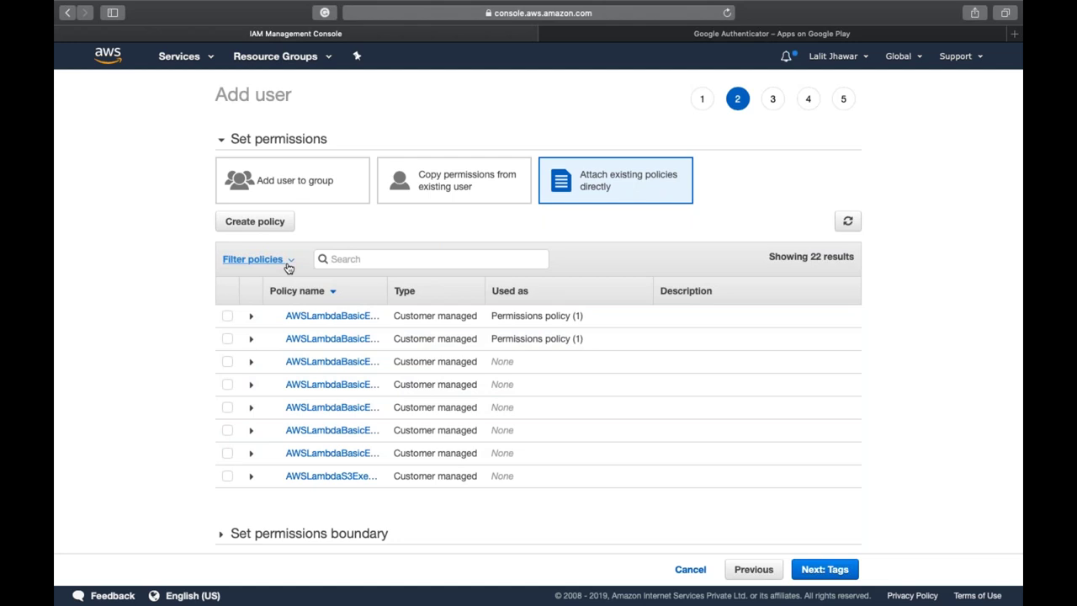
left_click(248, 260)
left_click(239, 337)
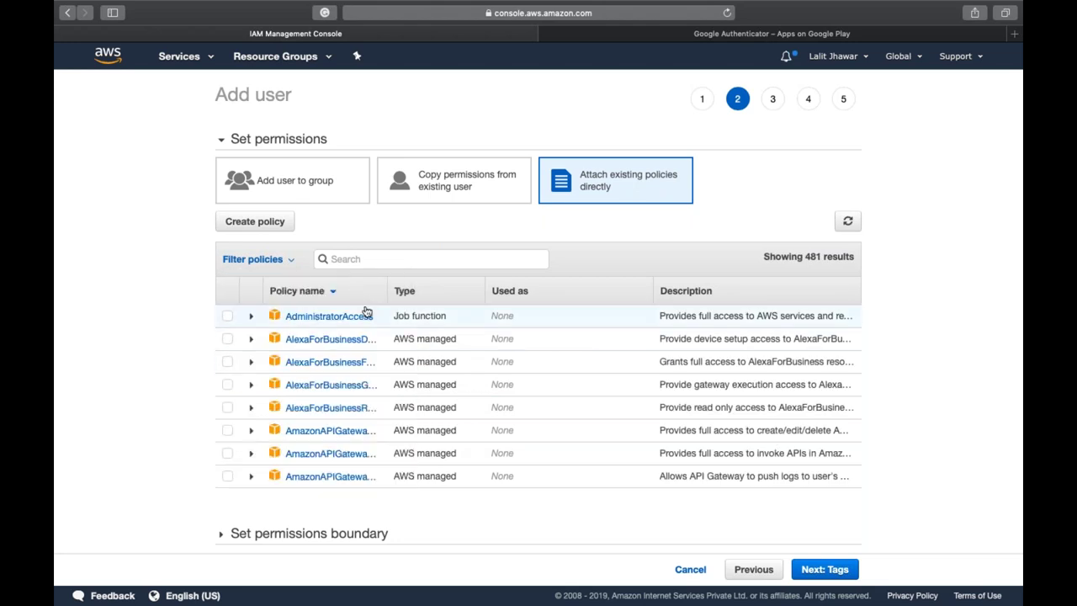
- Select AdministratorAccess, then search 'ec2ful' and 's3rea' to add AmazonEC2FullAccess and AmazonS3ReadOnlyAccess
left_click(227, 317)
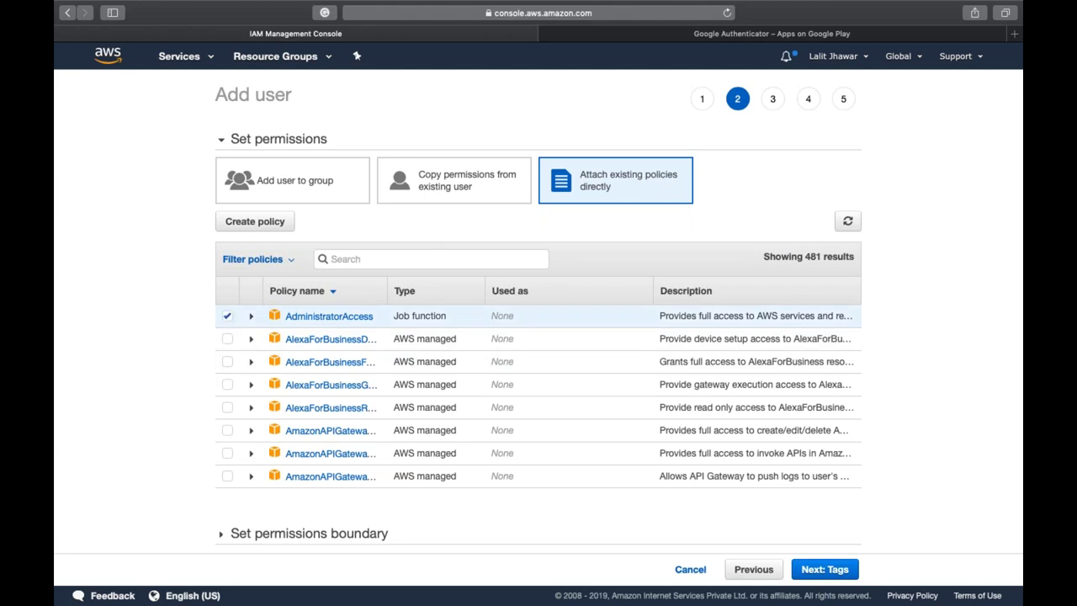
left_click(406, 259)
type("ec2")
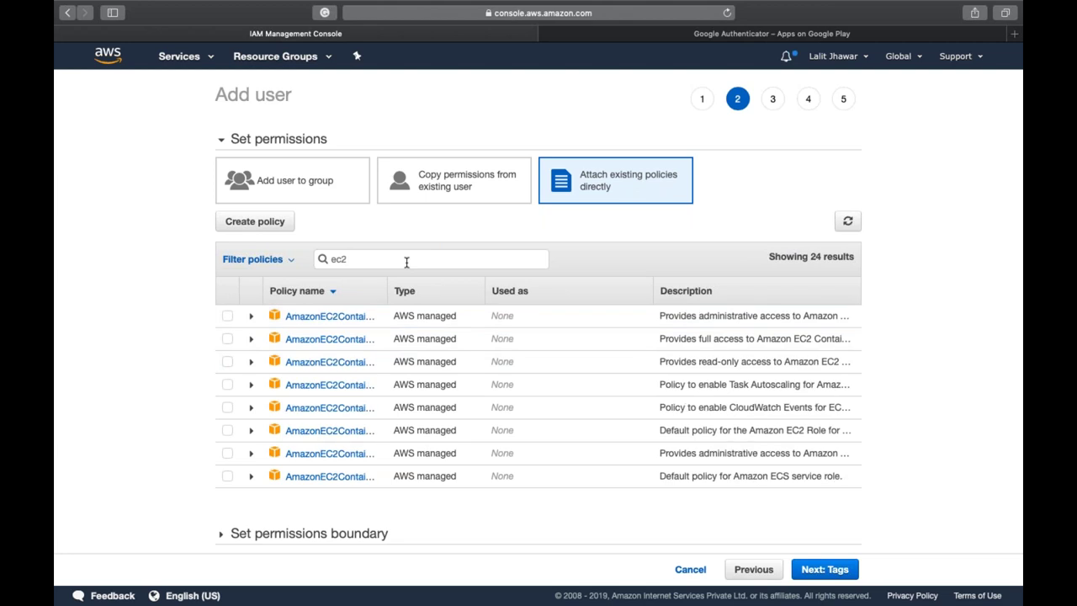
type("ful")
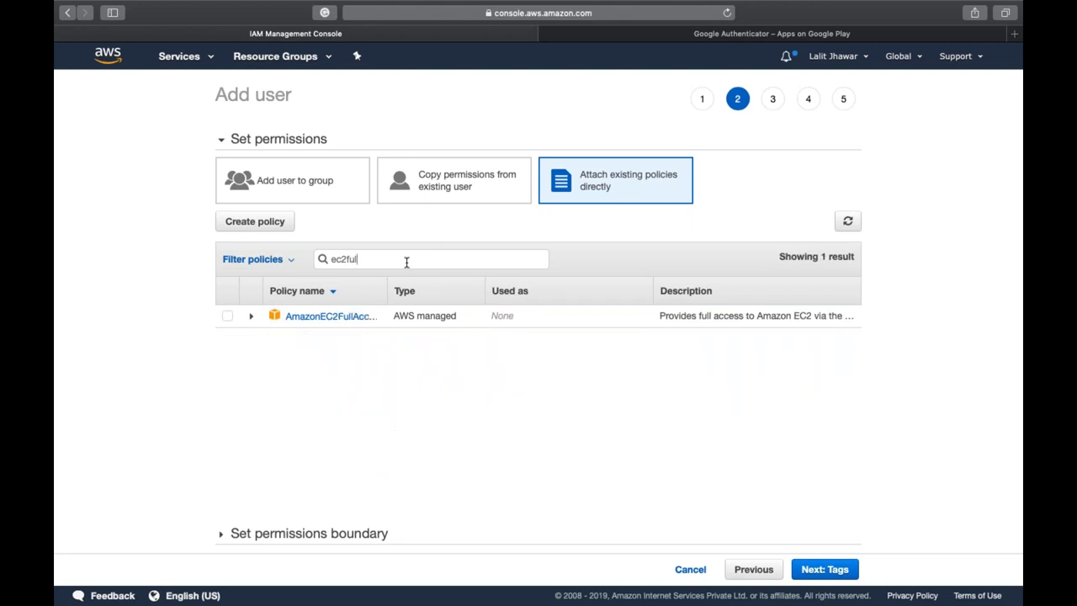
left_click(227, 318)
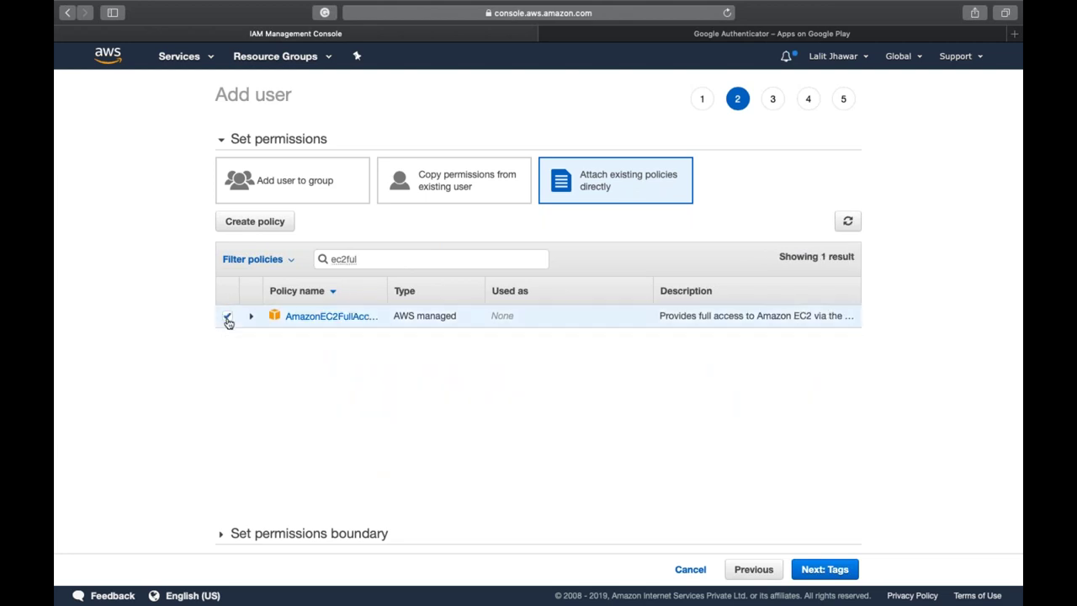
double_click(363, 257)
type("s3rea")
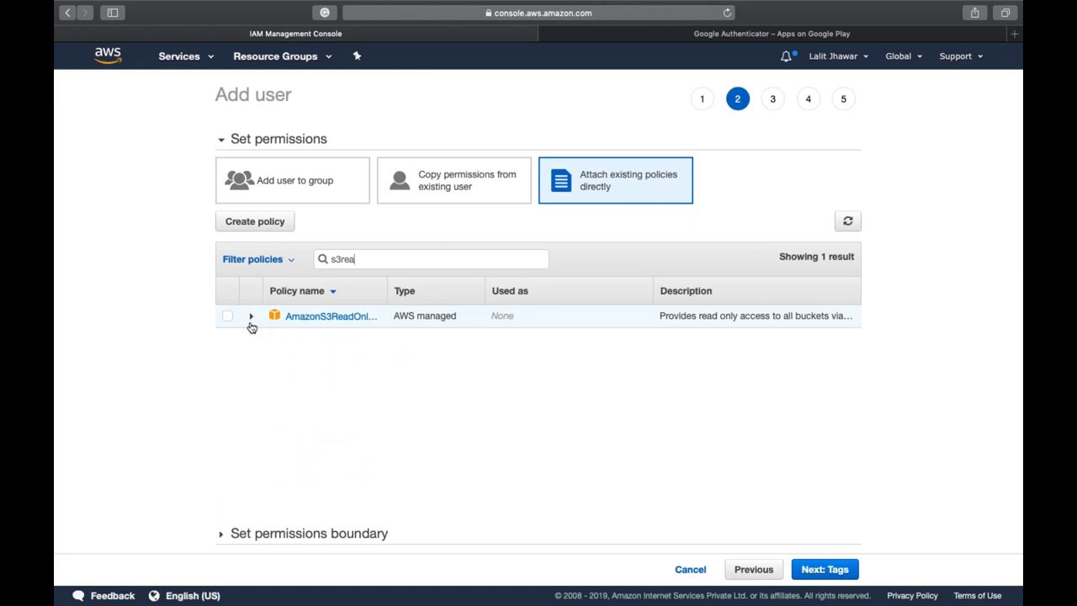
left_click(228, 318)
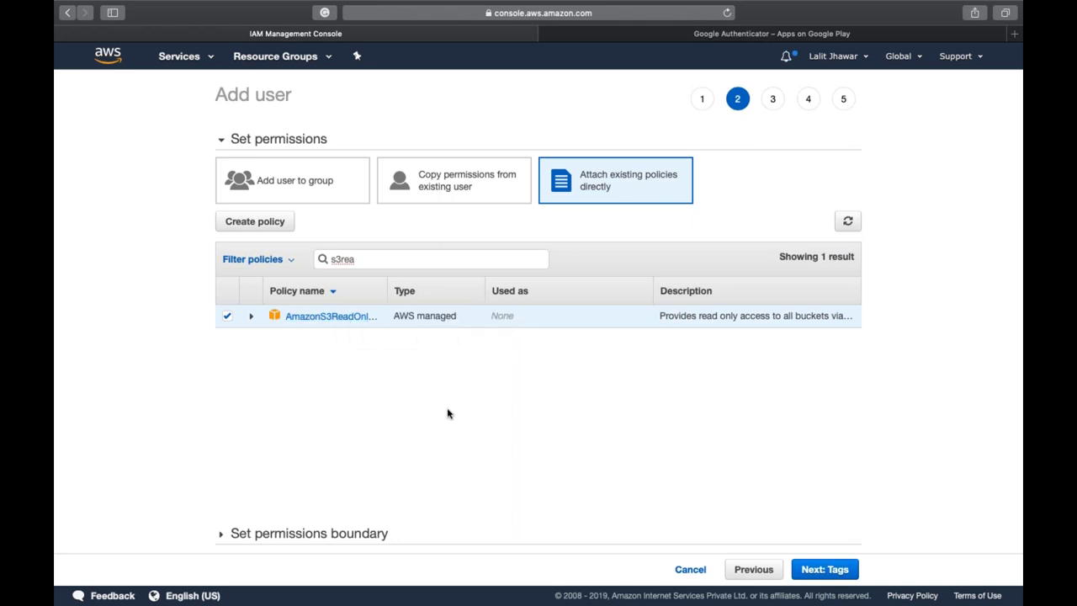
left_click(833, 570)
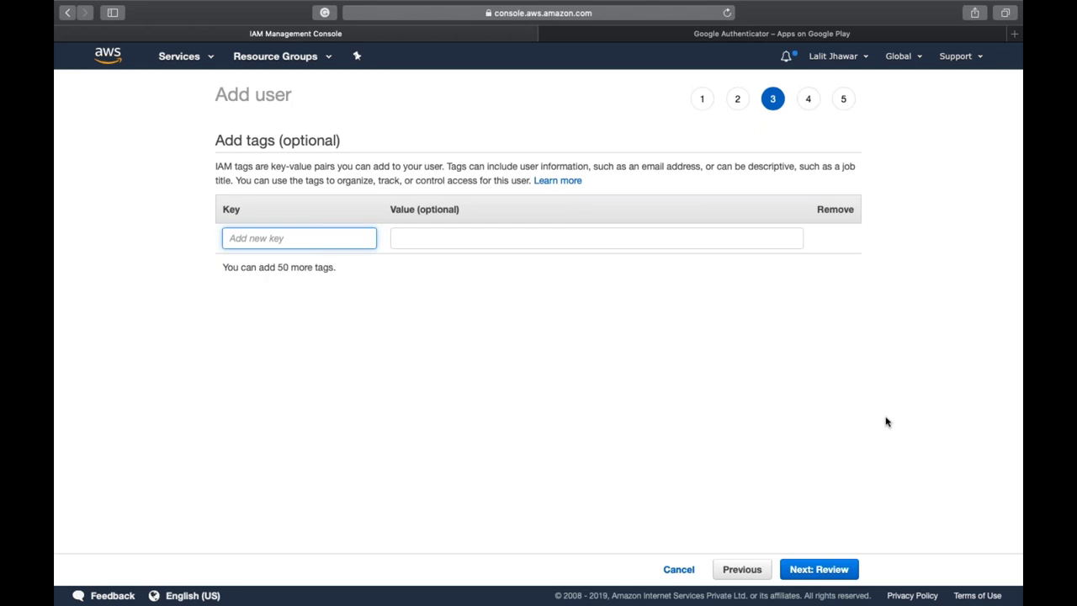
- Skip tags, create user john, and download his credentials .csv file
left_click(831, 579)
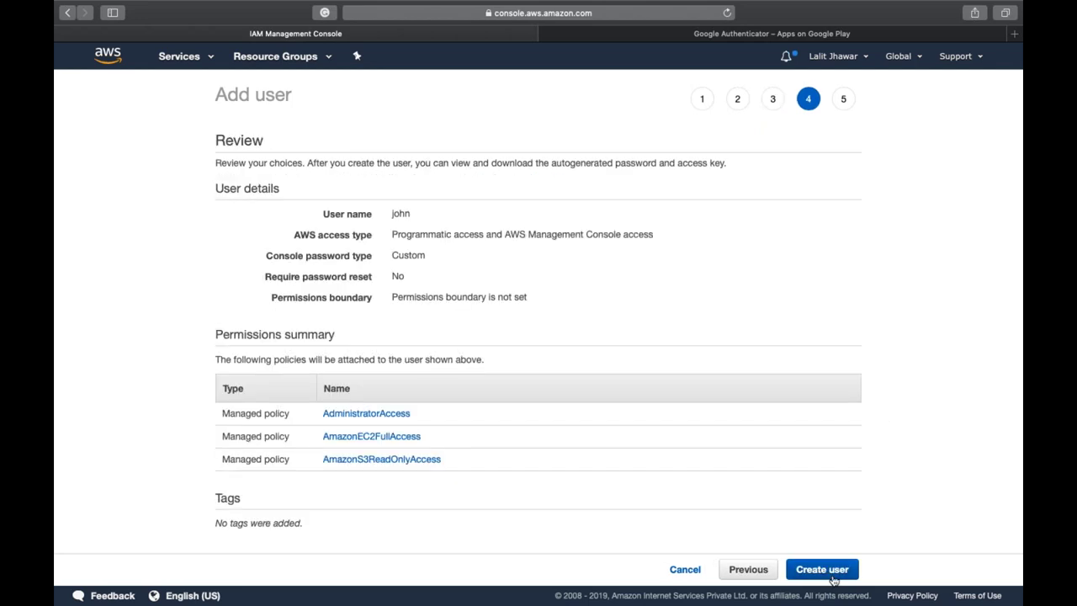
left_click(833, 579)
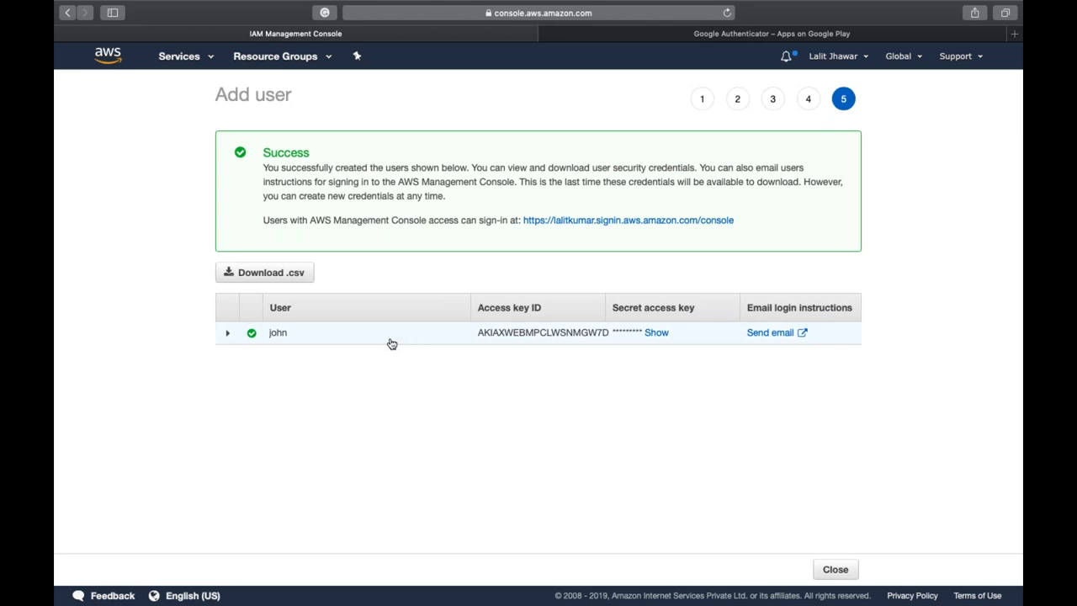
left_click(245, 281)
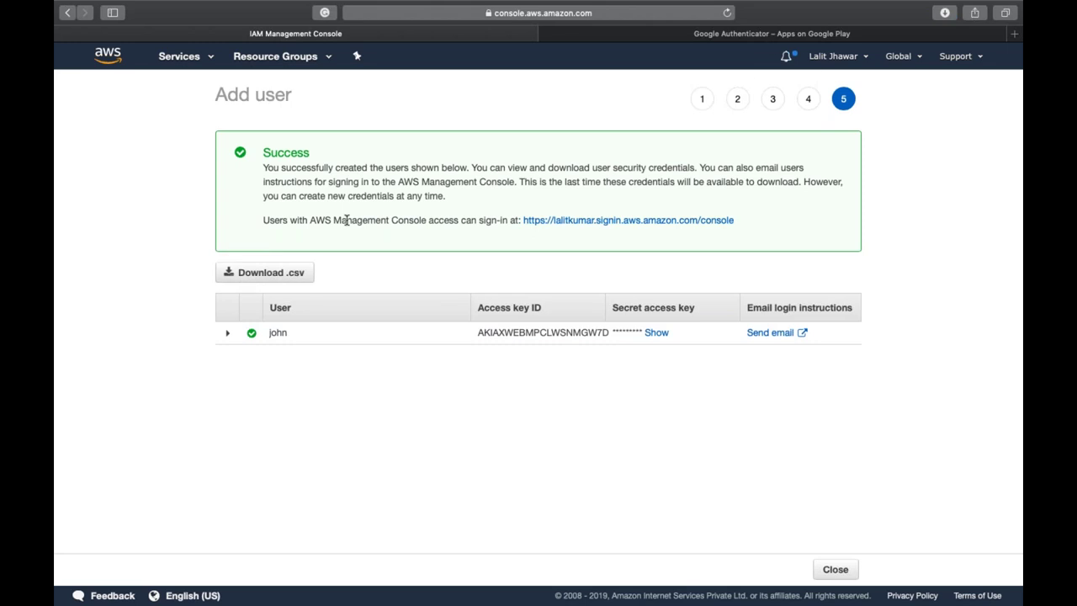
- In john's user summary, detach AmazonEC2FullAccess and AmazonS3ReadOnlyAccess, keeping only AdministratorAccess
left_click(835, 570)
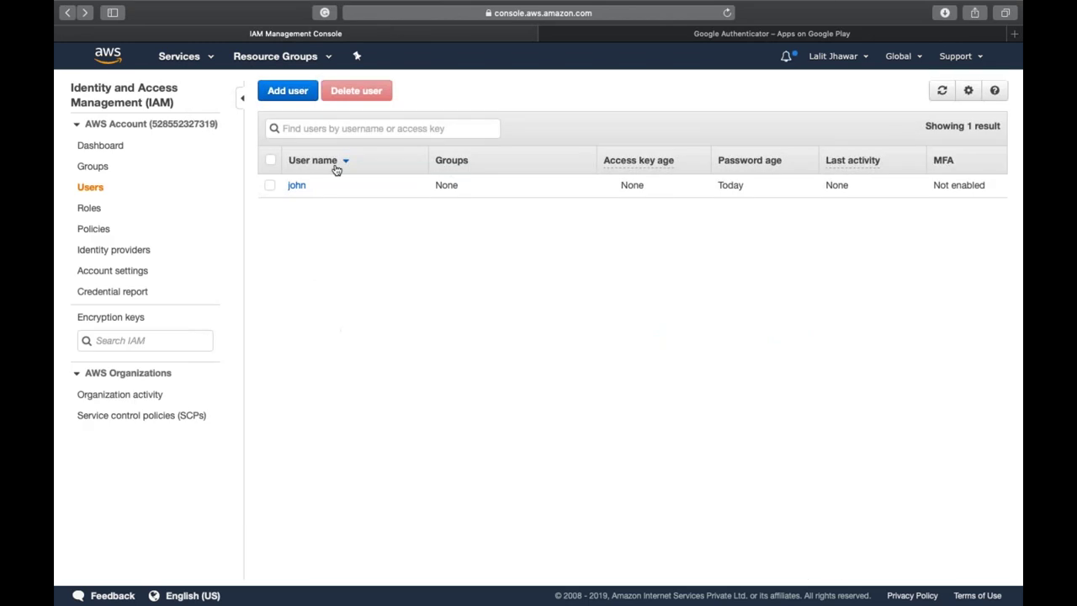
left_click(297, 185)
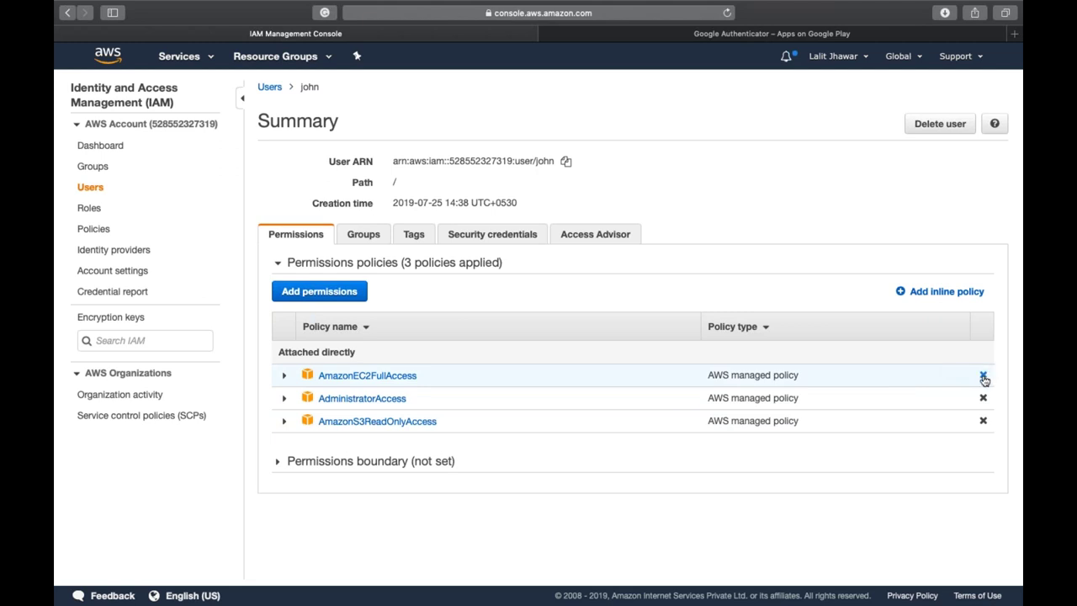
left_click(984, 379)
left_click(711, 212)
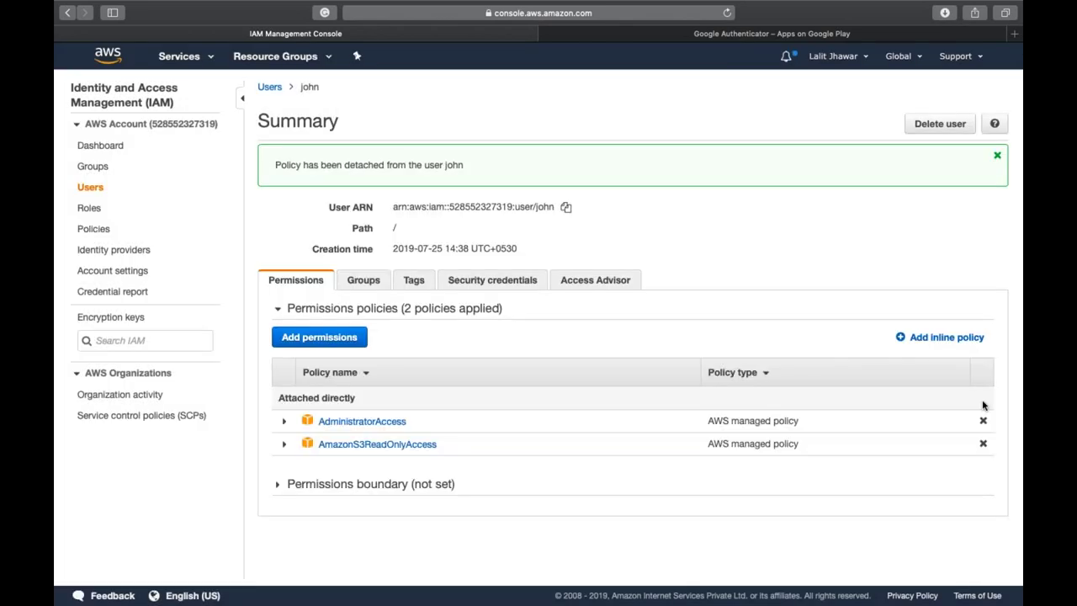
left_click(983, 443)
left_click(694, 210)
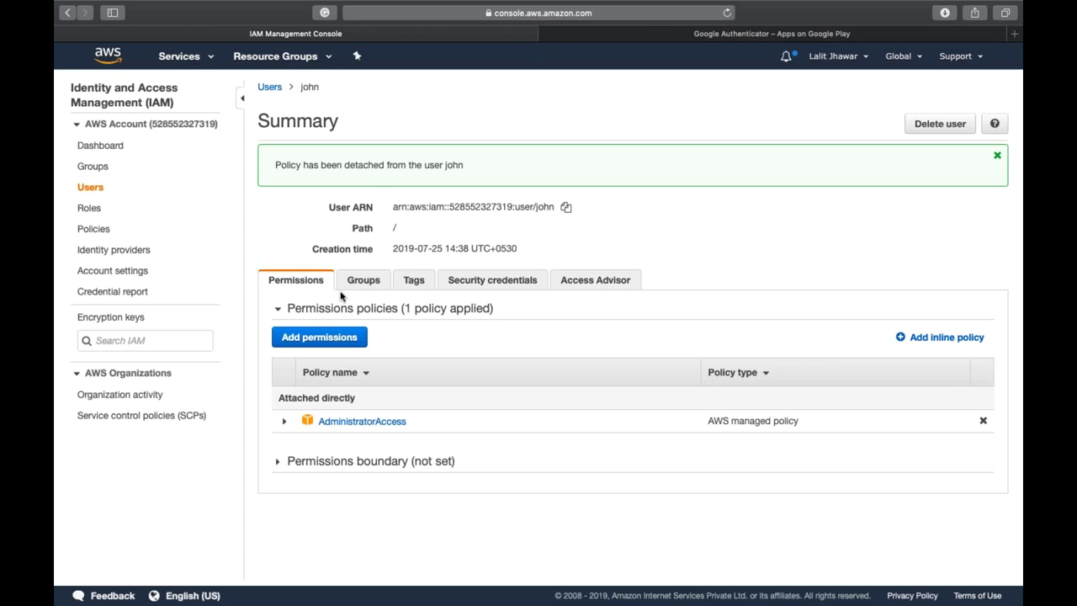
- Browse john's Groups and Tags, then view his Security credentials
left_click(345, 287)
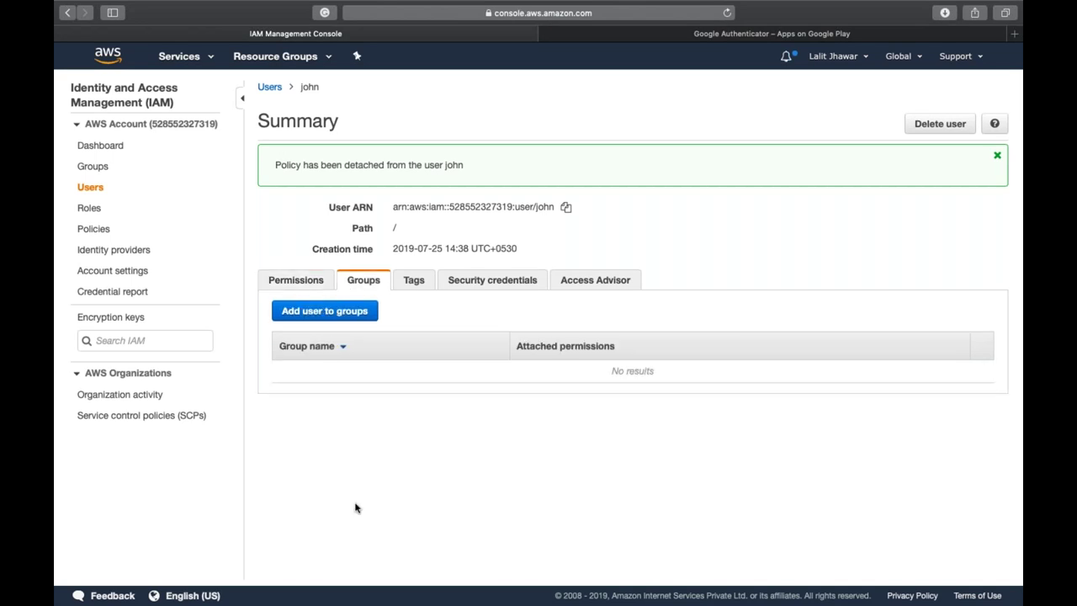
left_click(410, 289)
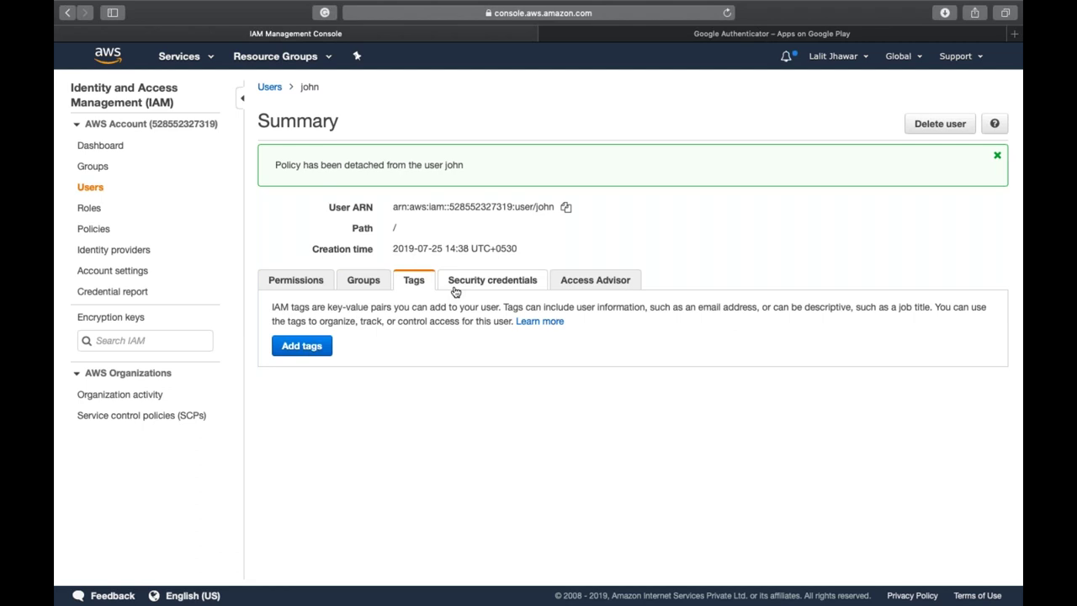
left_click(455, 286)
scroll(426, 259, "down", 3)
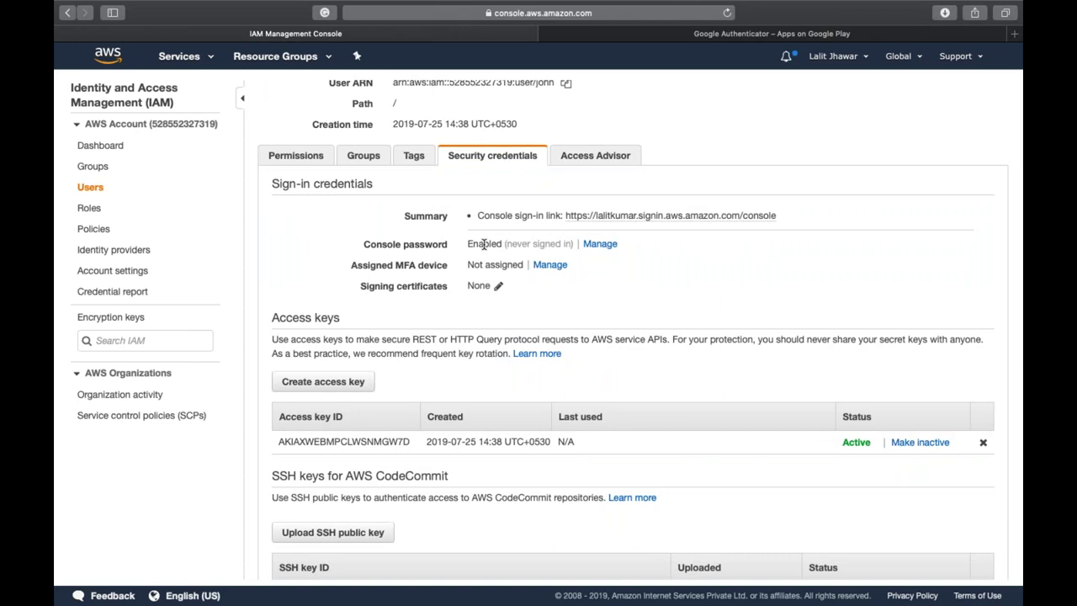
- Inspect john's console password and MFA settings, closing both dialogs without changes
left_click(600, 244)
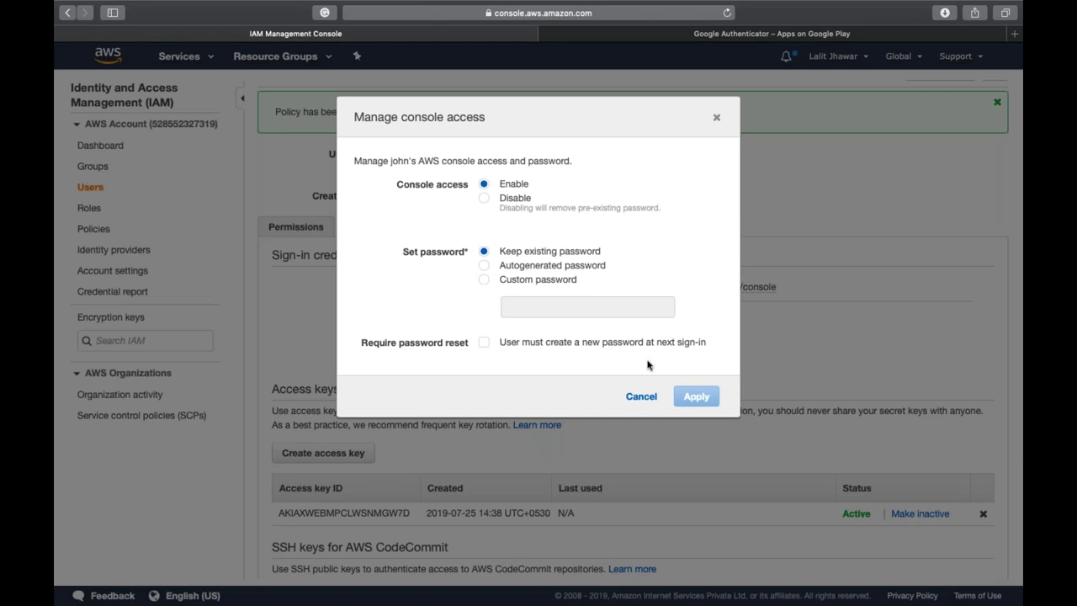
left_click(641, 397)
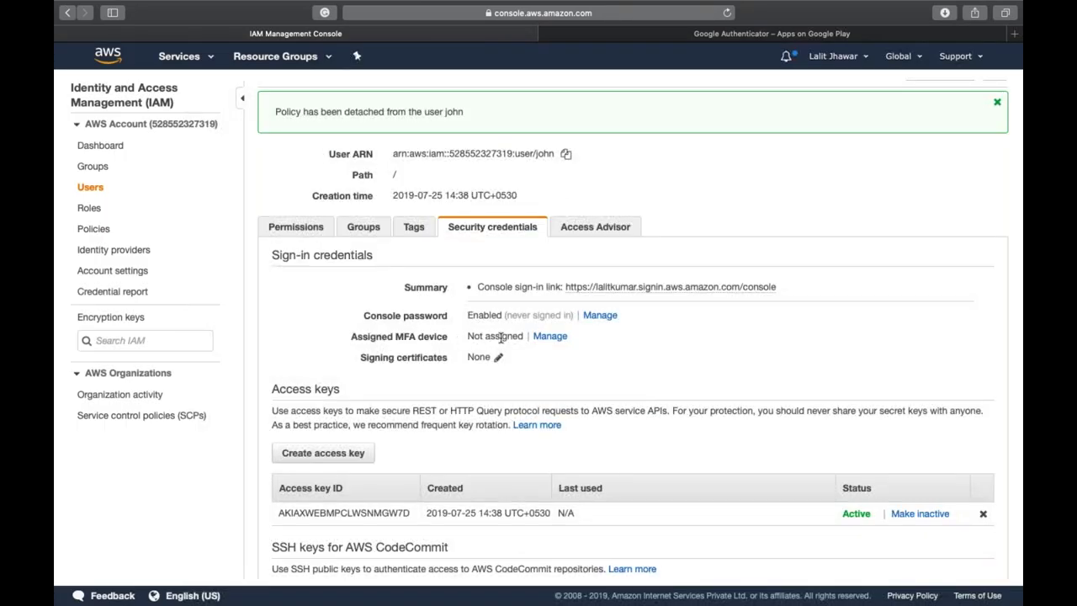
left_click(549, 337)
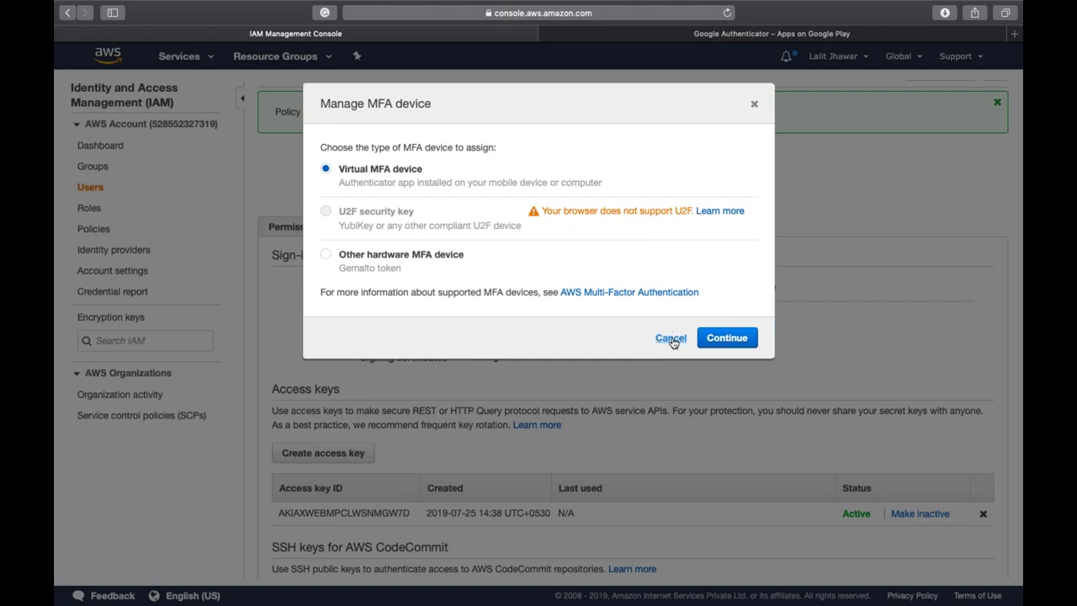
left_click(673, 341)
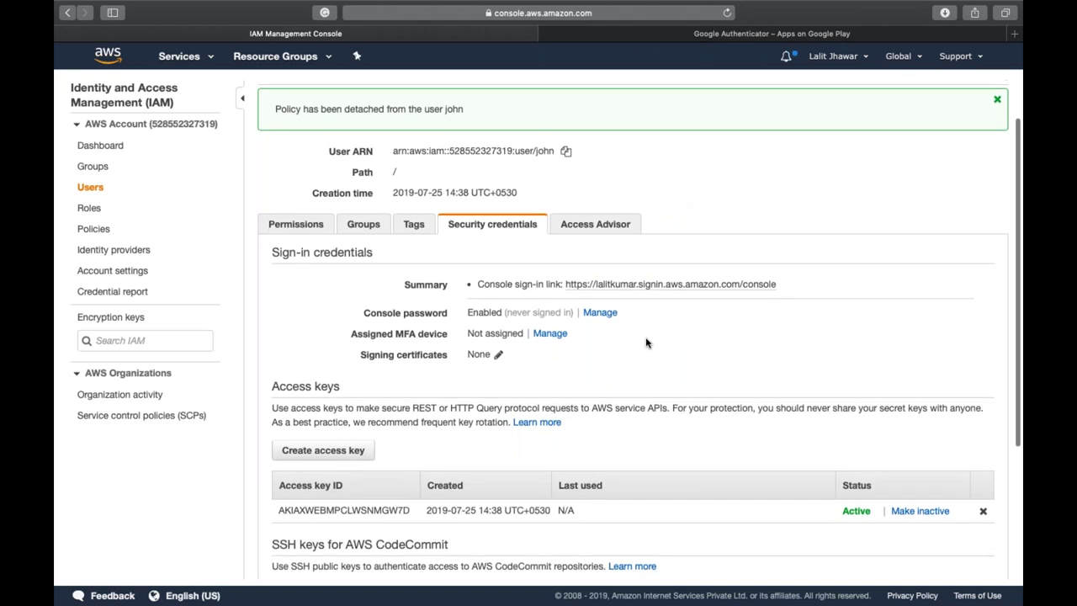
scroll(646, 343, "down", 5)
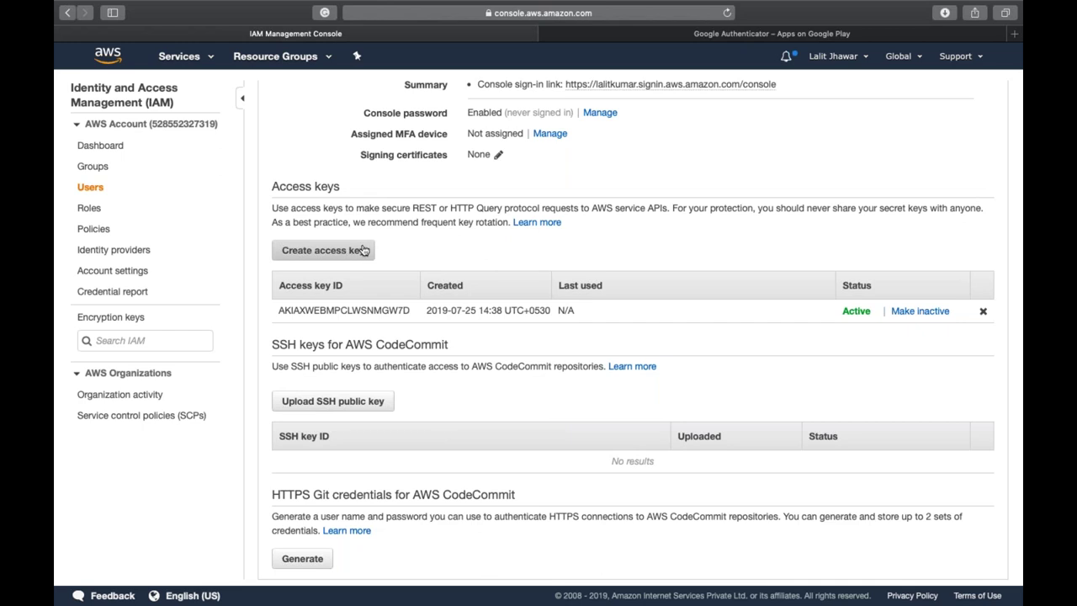
scroll(556, 271, "up", 4)
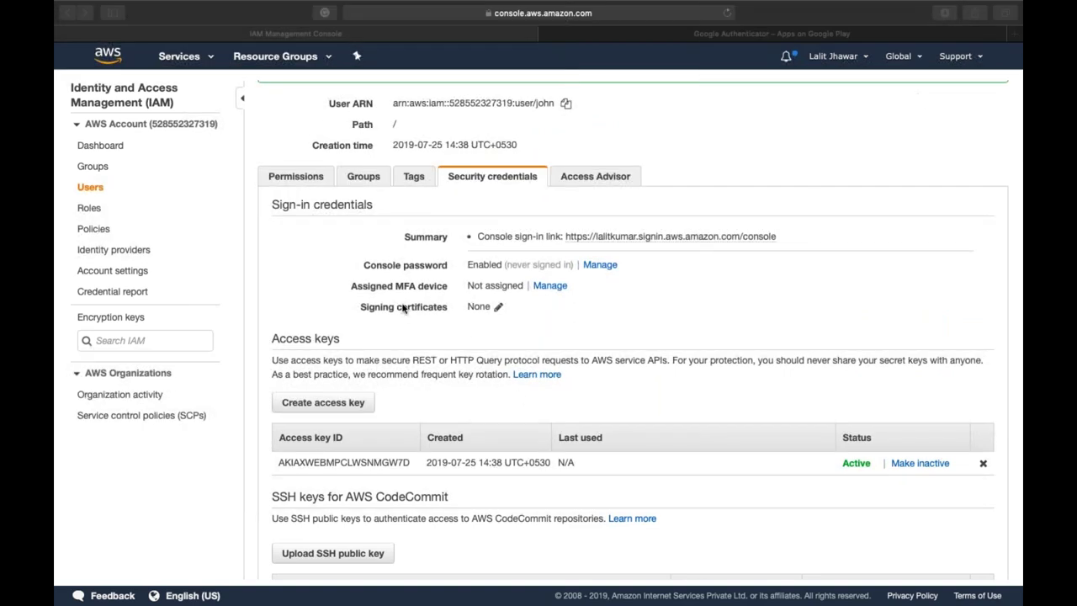
scroll(403, 308, "up", 1)
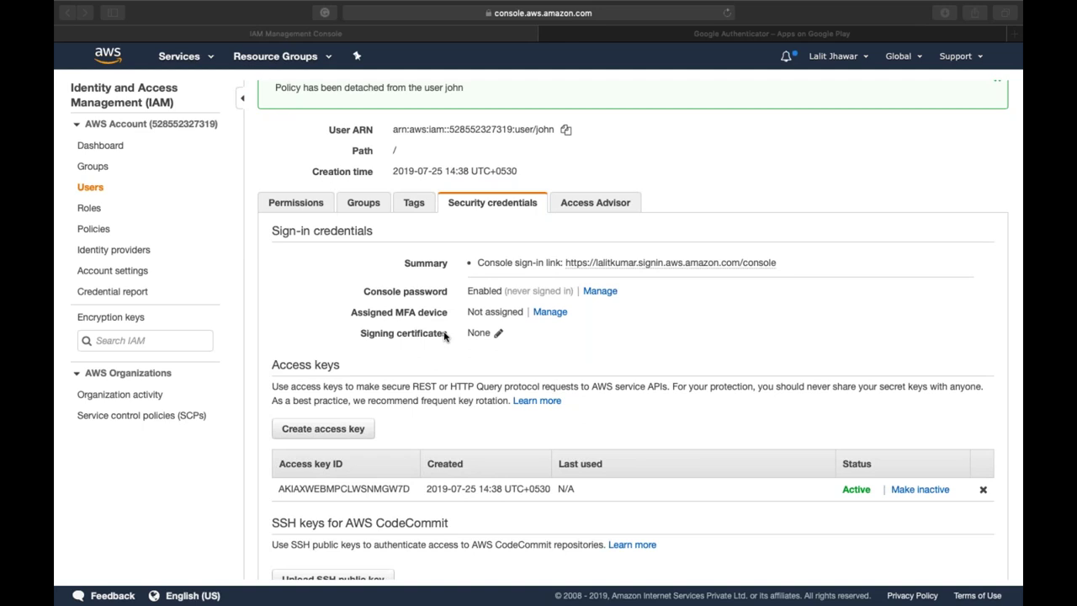
scroll(444, 336, "down", 1)
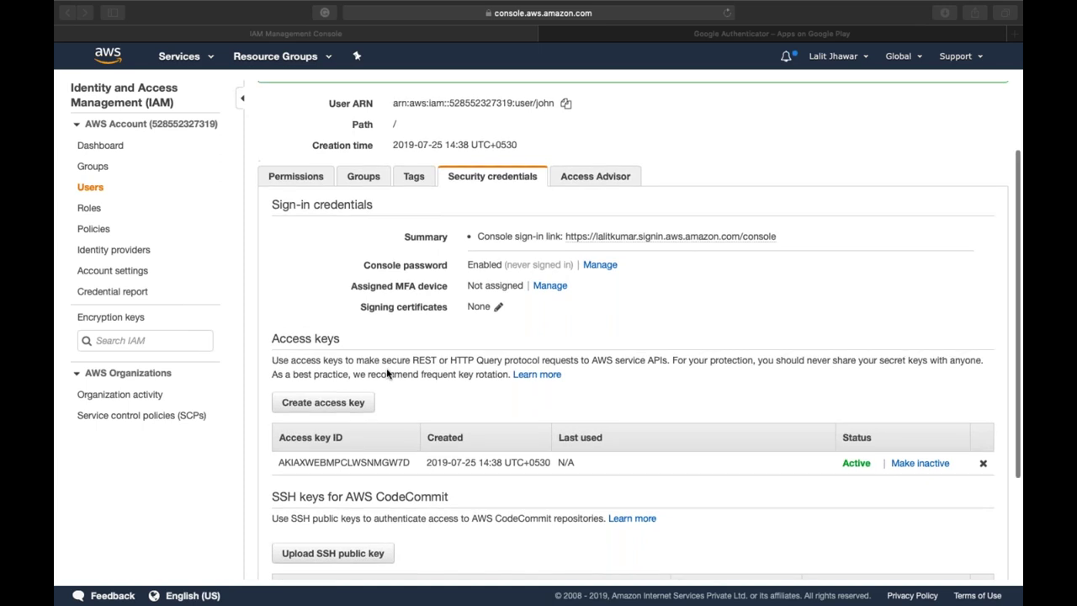
scroll(387, 373, "up", 2)
- Review john's AdministratorAccess policy, browse customer managed policies without attaching any, then copy his ARN
left_click(296, 249)
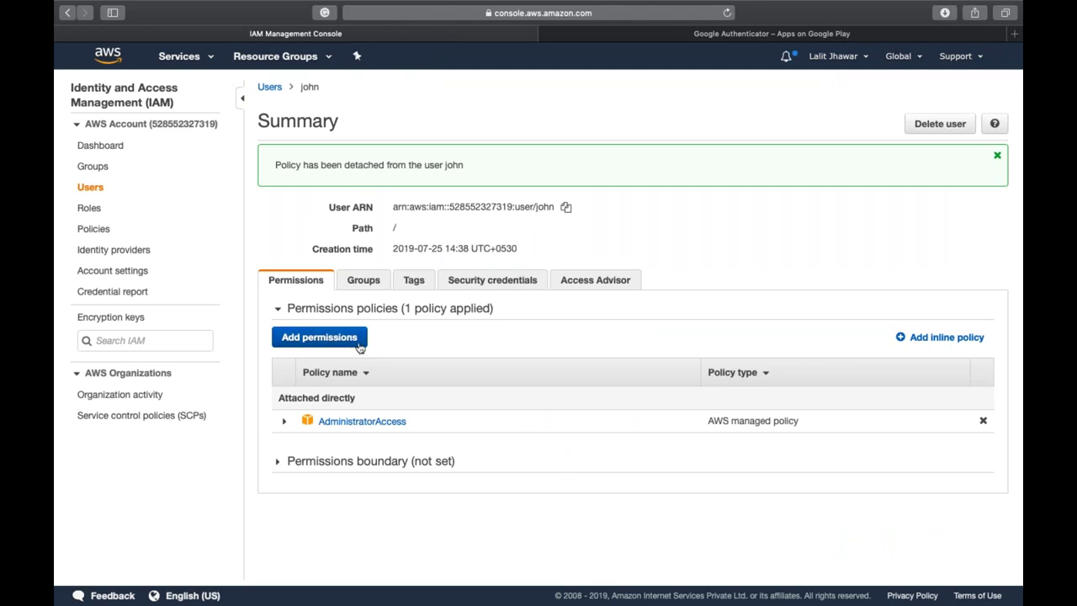
left_click(313, 344)
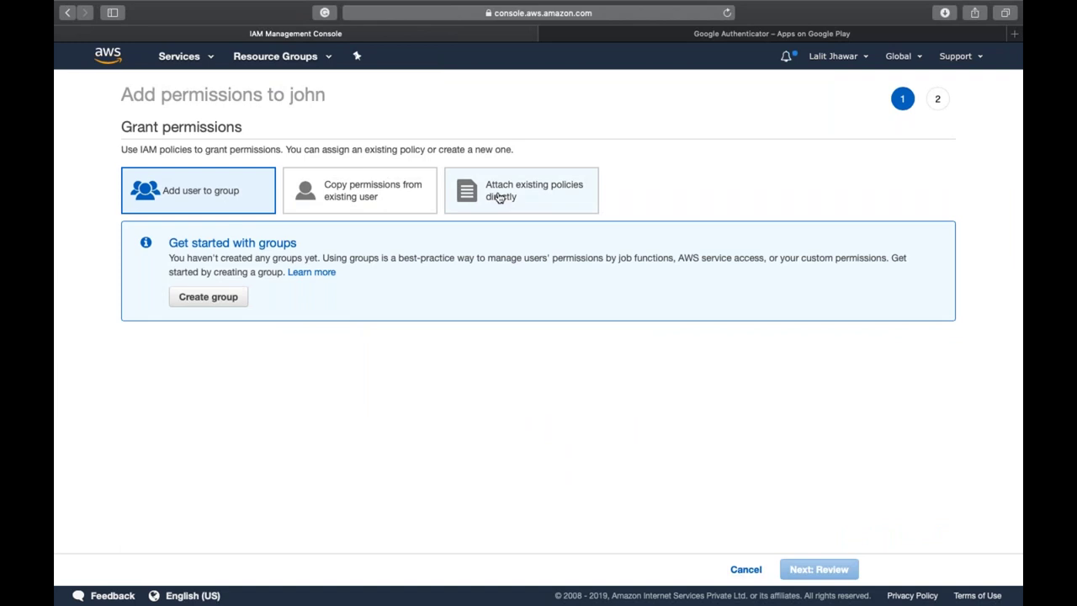
left_click(500, 197)
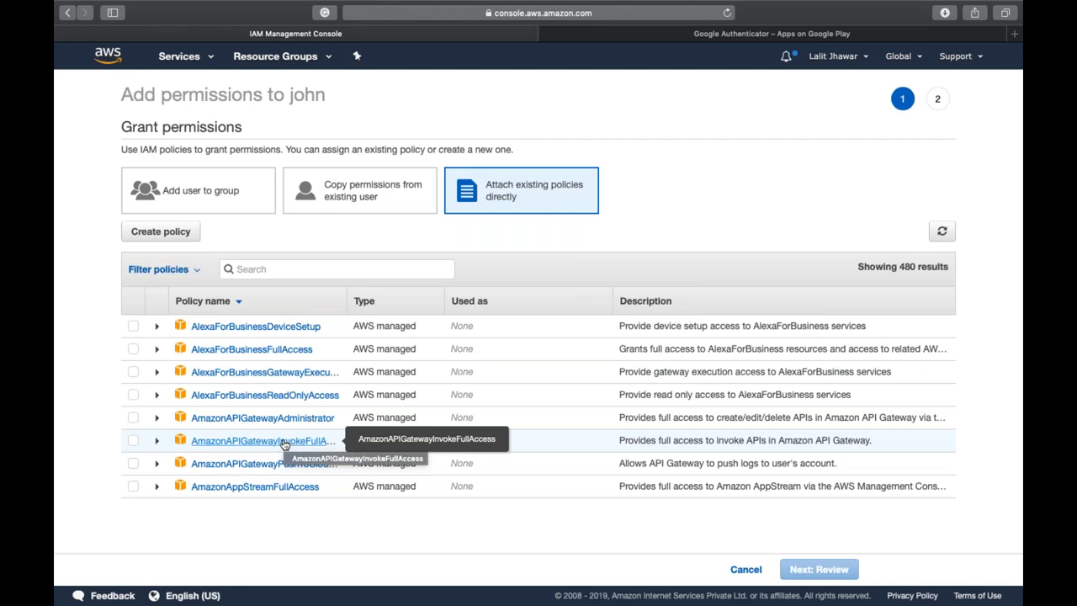
left_click(199, 271)
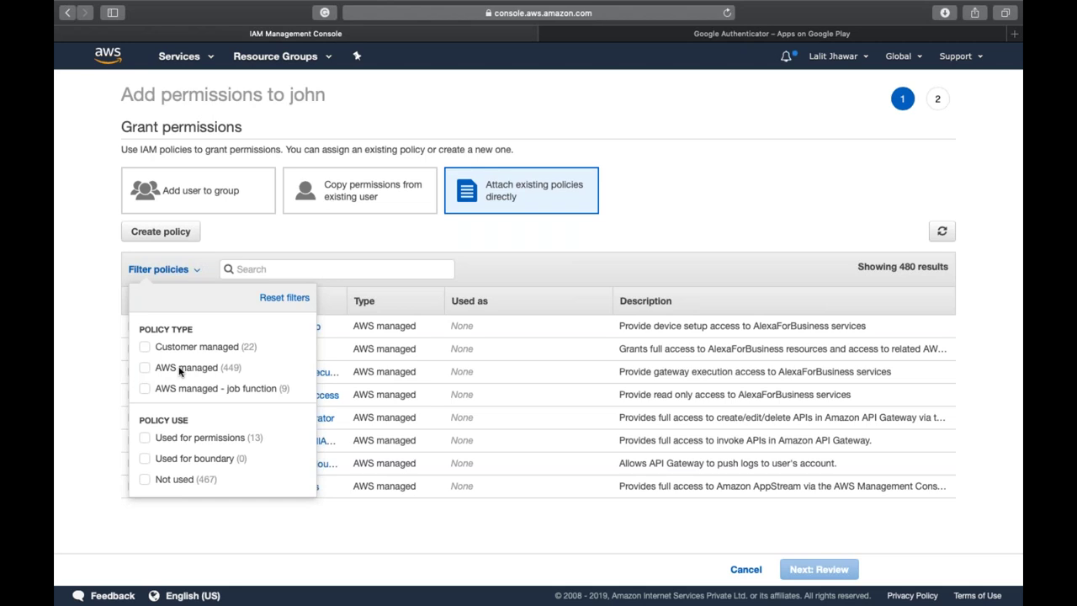
left_click(146, 348)
left_click(72, 349)
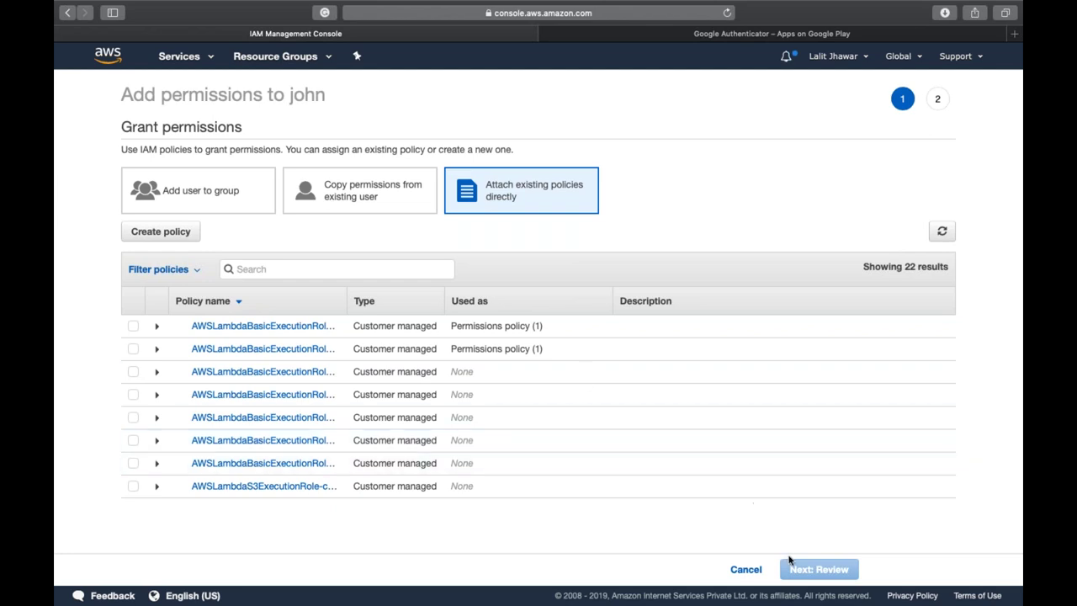
left_click(746, 570)
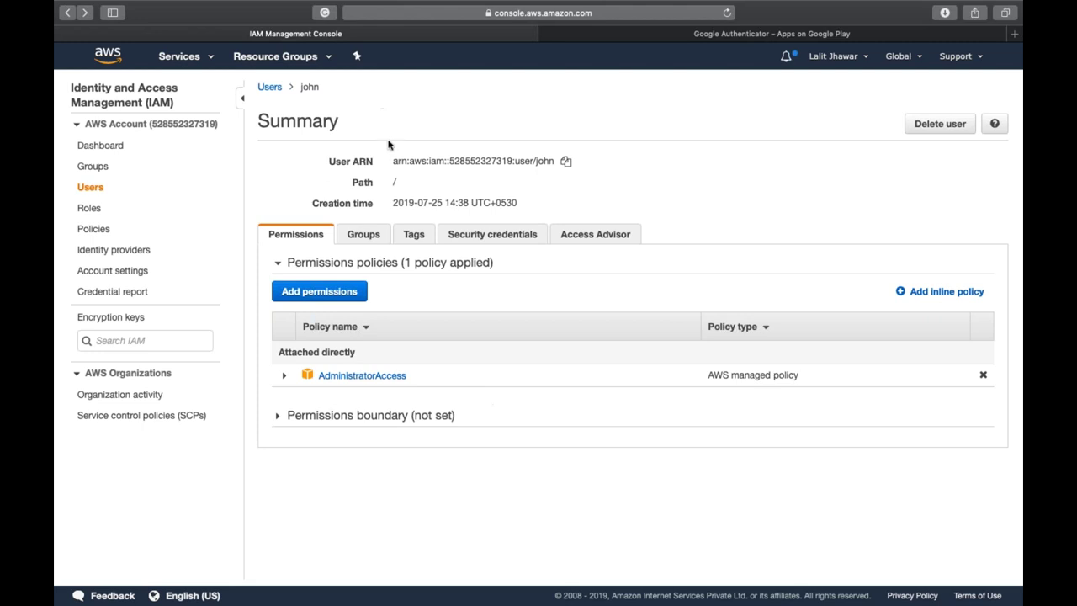
left_click(565, 160)
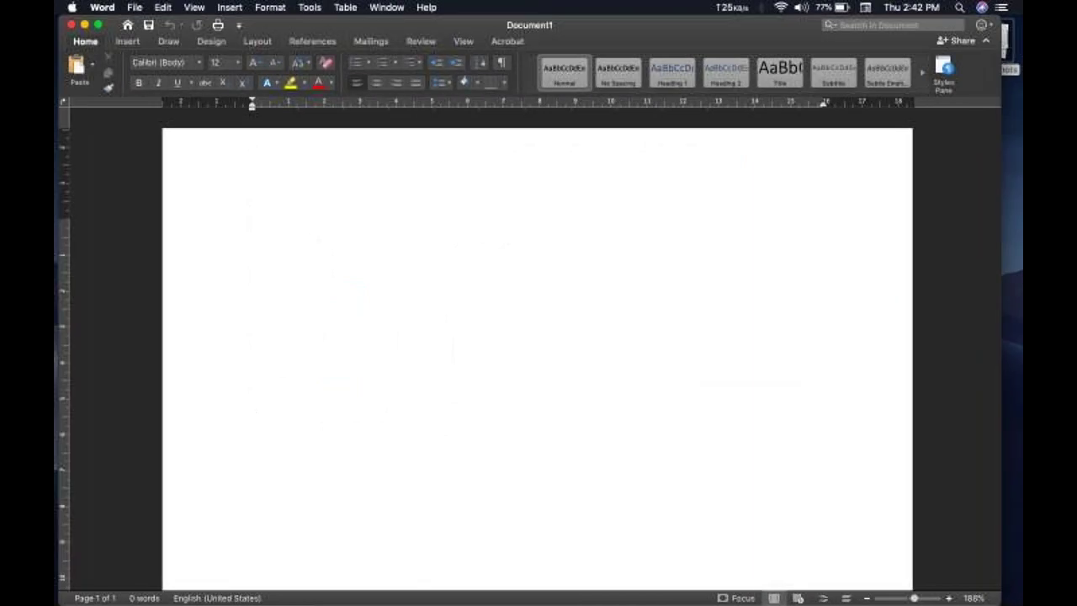
- Paste john's ARN into Document1, add 'Amazon Resource Name/Number' below it, and select the 'arn' prefix
key("super+v")
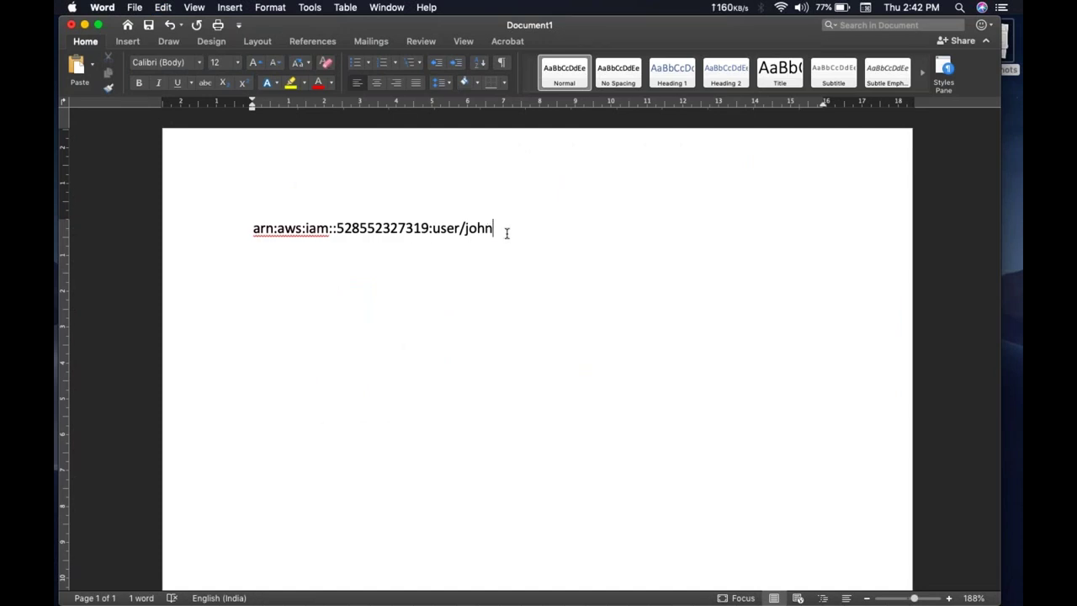
key("Return")
key("Return")
type("Amazon Resou")
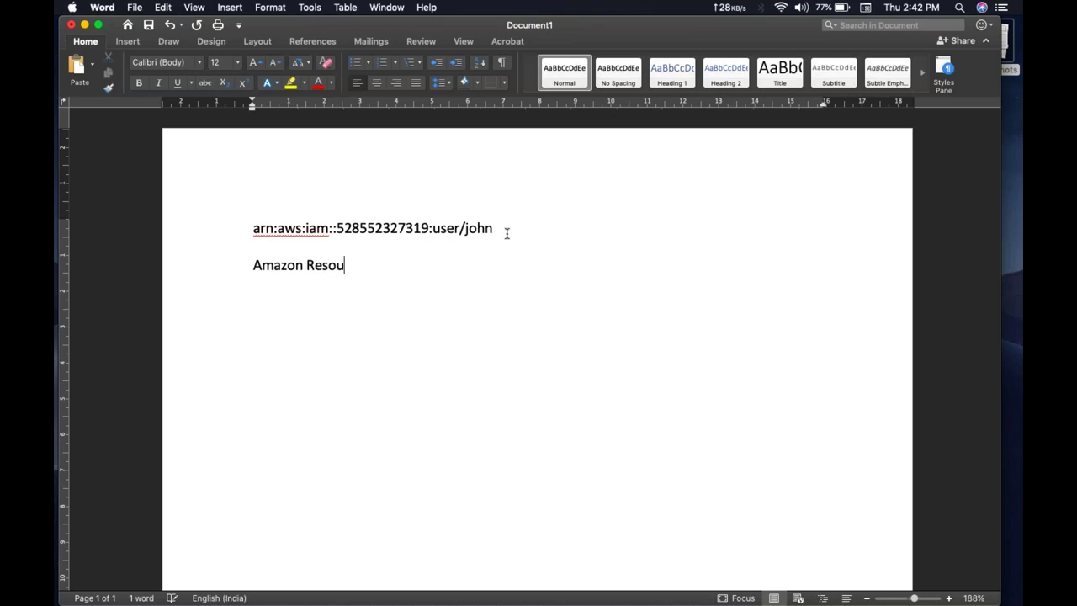
type("rce Name")
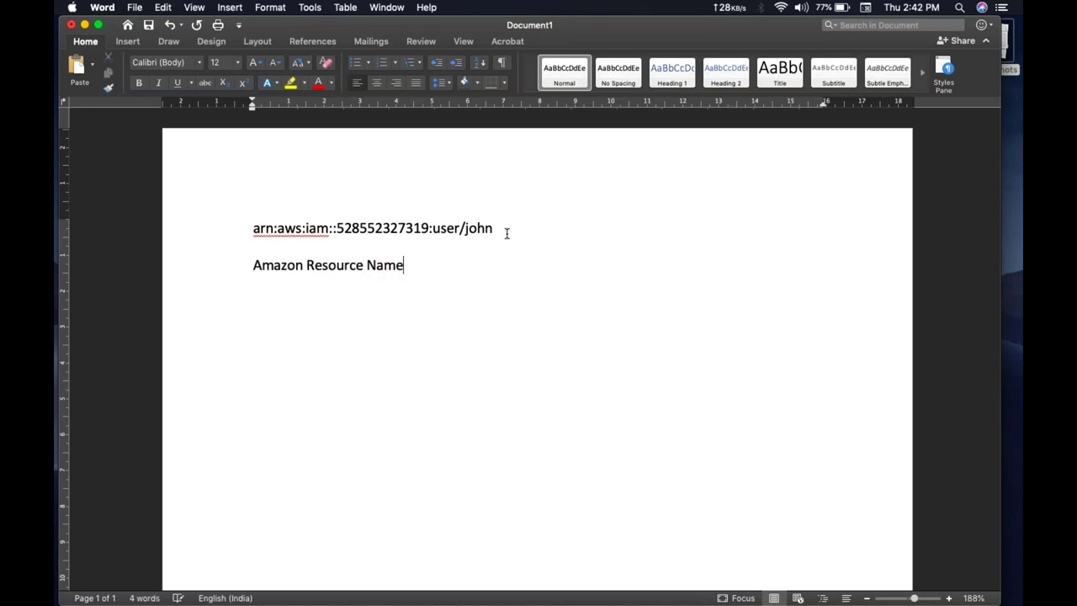
type("/Number")
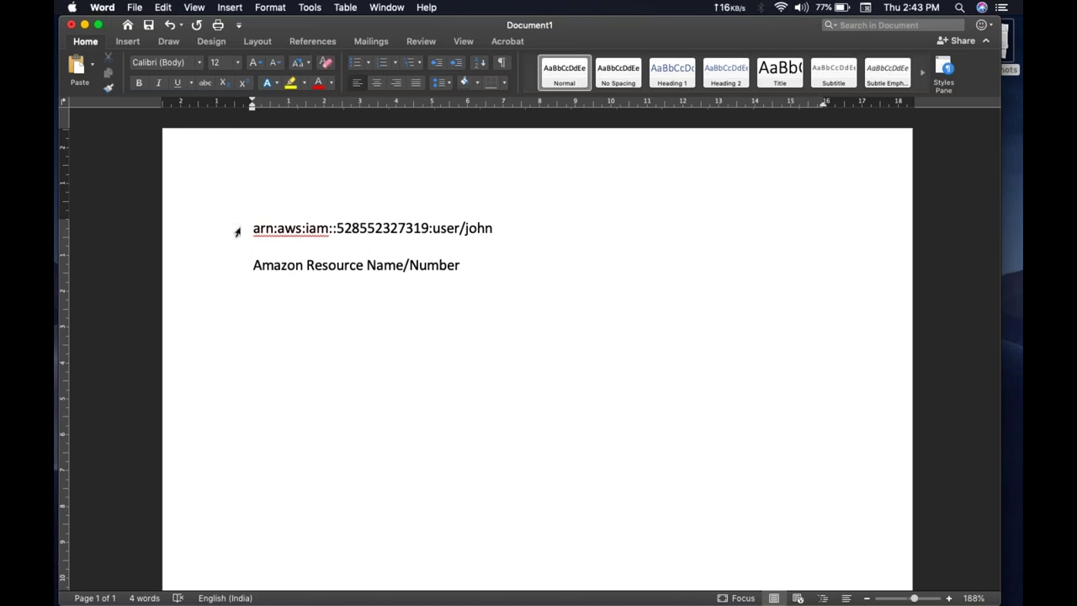
left_click_drag(255, 228, 276, 228)
double_click(283, 228)
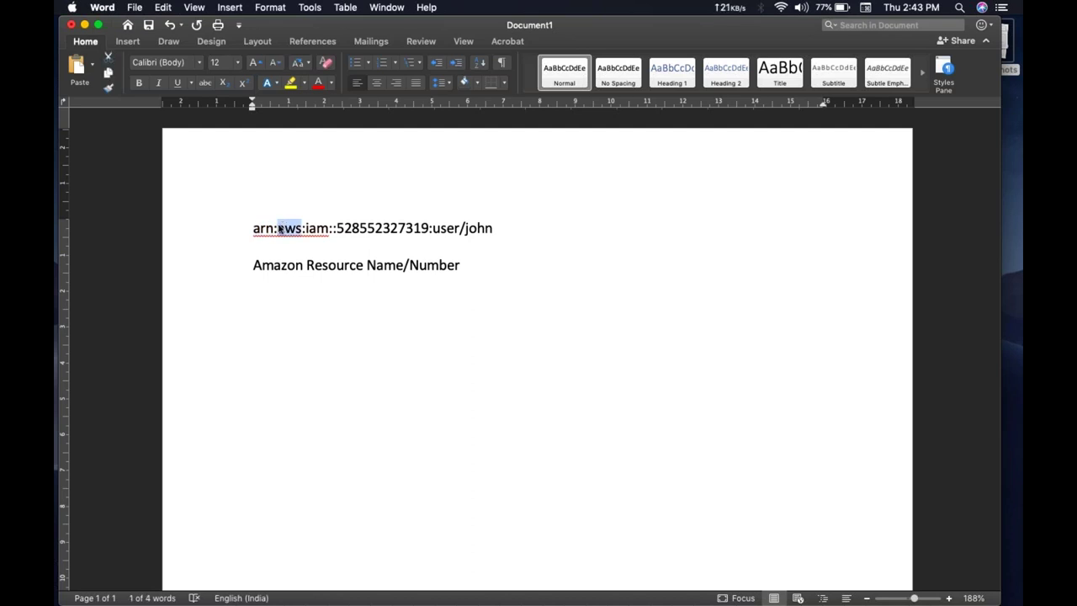
double_click(314, 228)
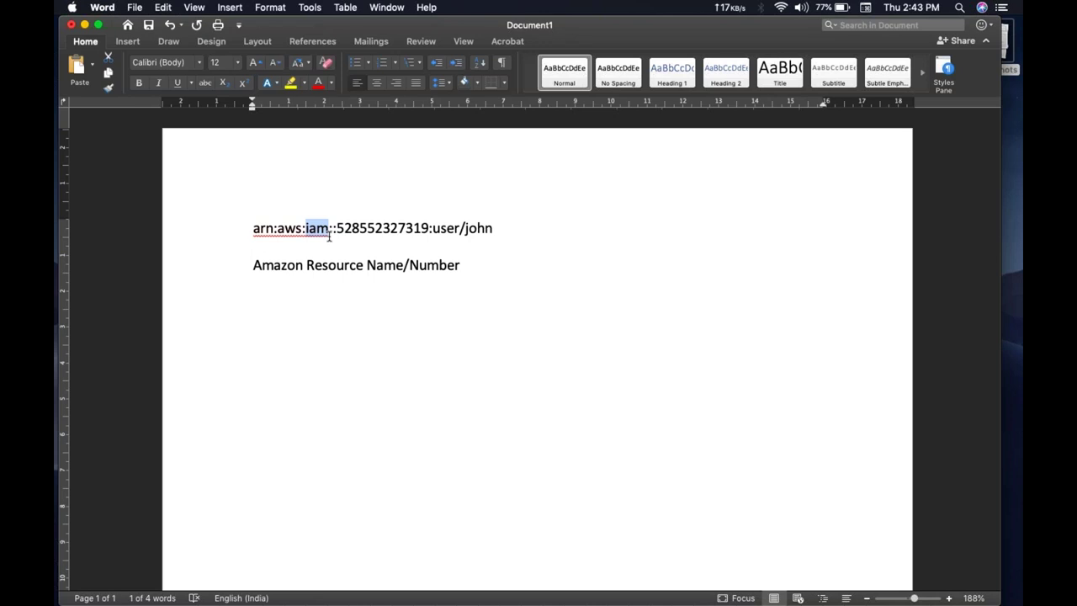
double_click(370, 224)
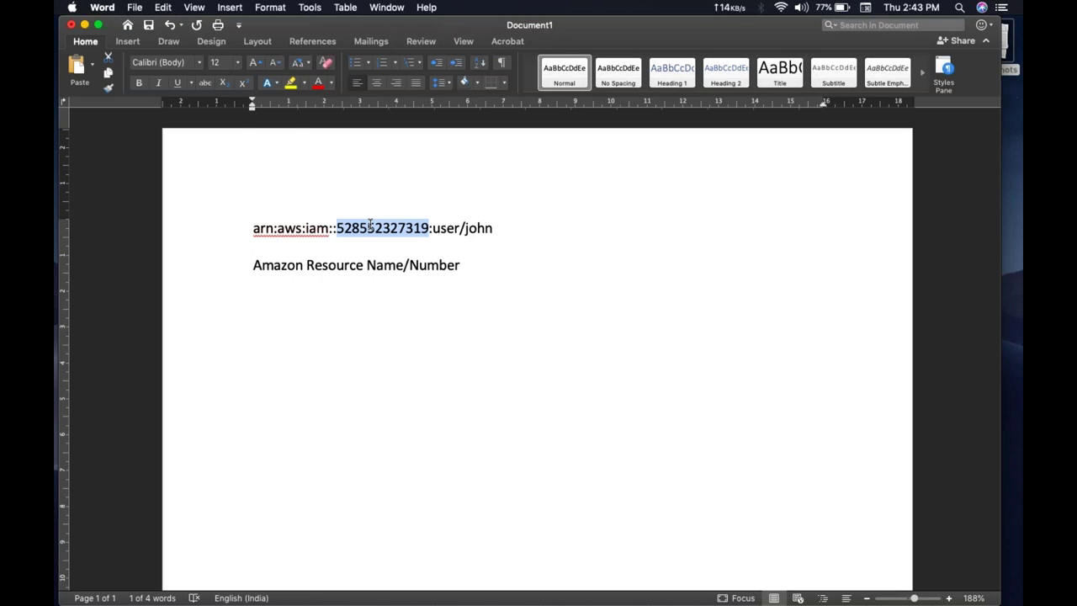
left_click(416, 224)
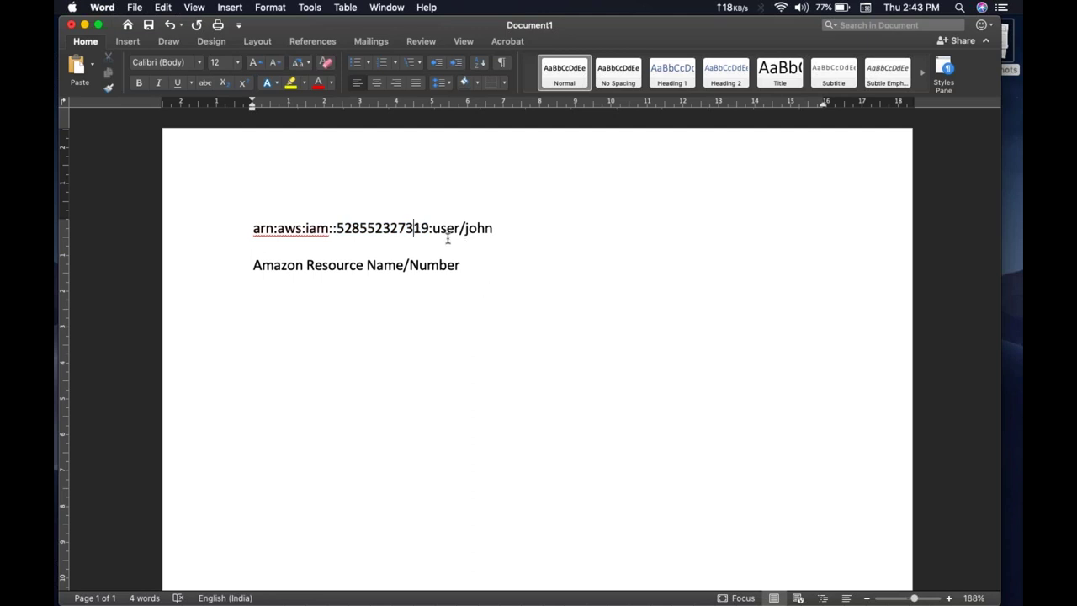
left_click_drag(433, 228, 493, 228)
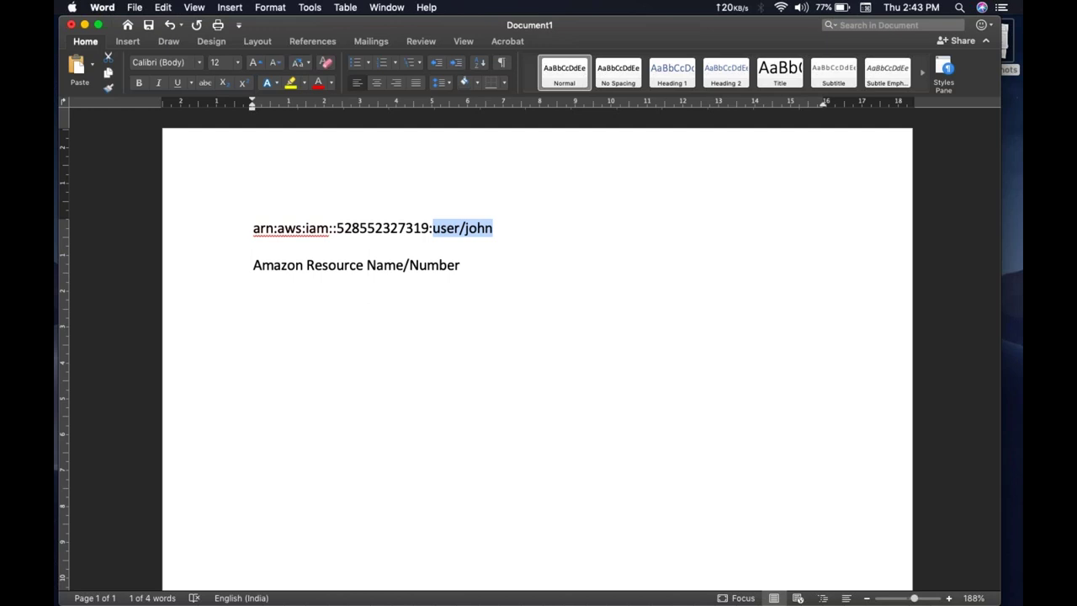
double_click(447, 228)
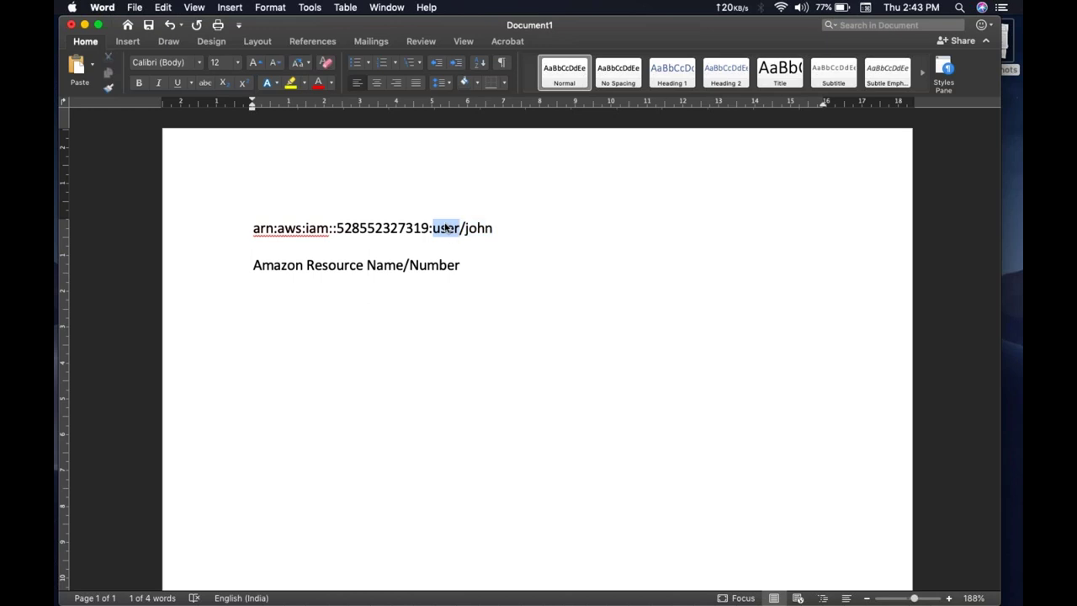
double_click(475, 228)
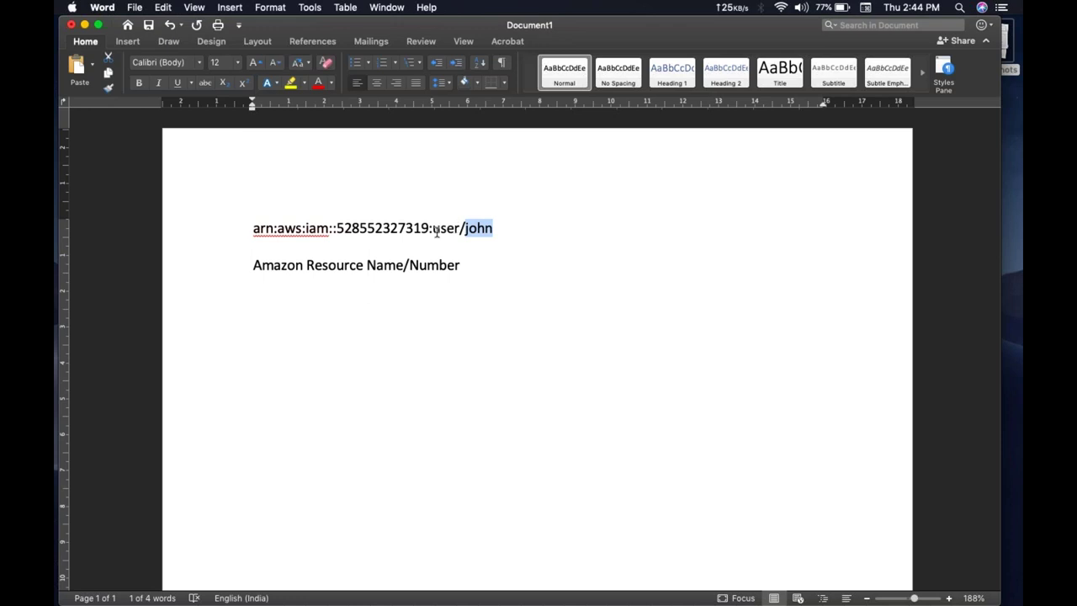
left_click(437, 228)
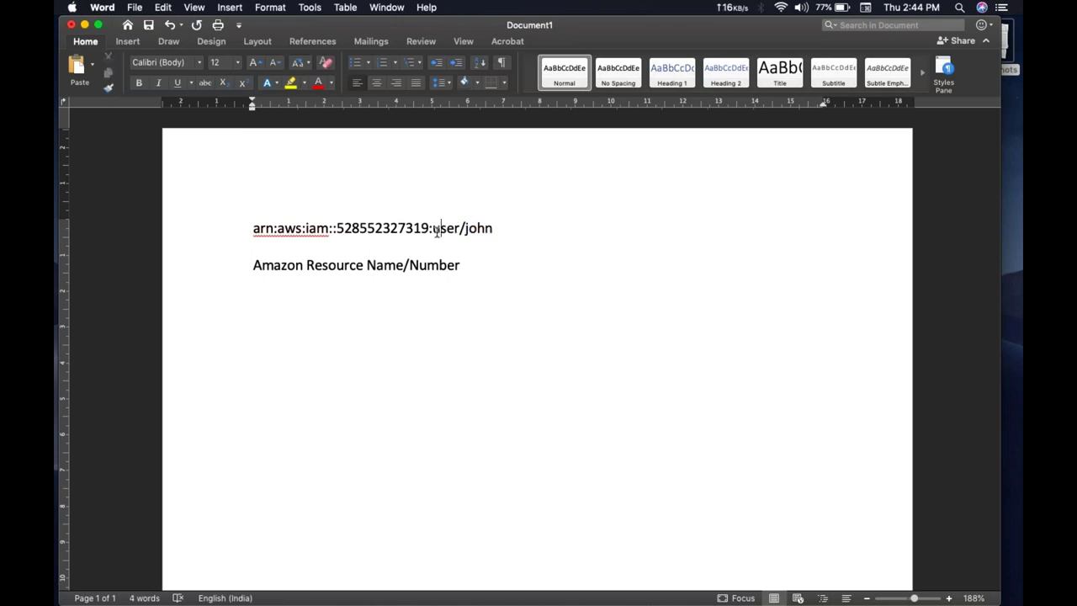
double_click(316, 228)
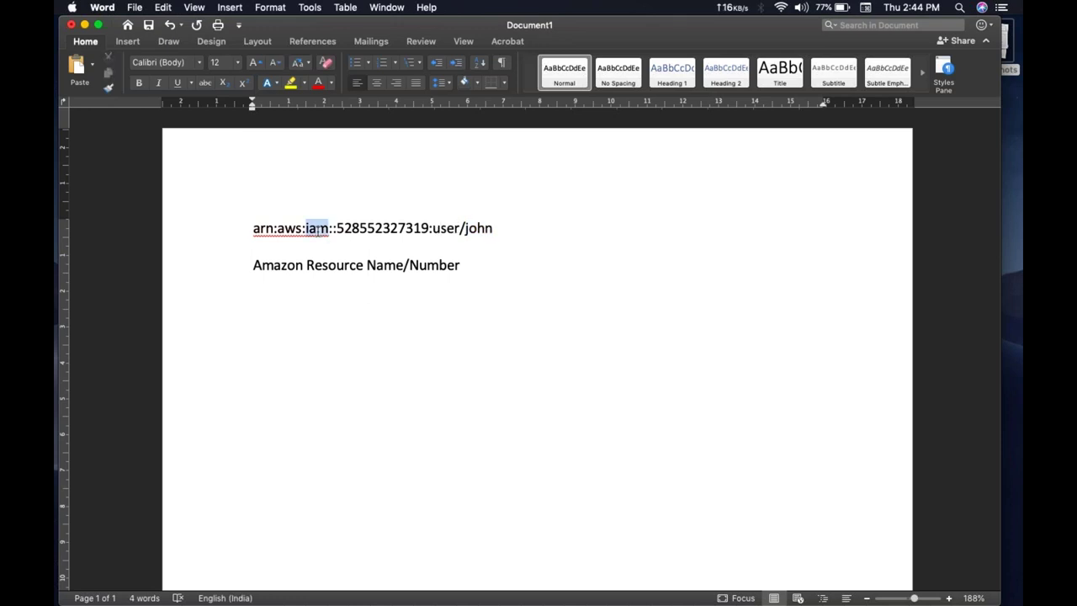
double_click(445, 228)
double_click(477, 228)
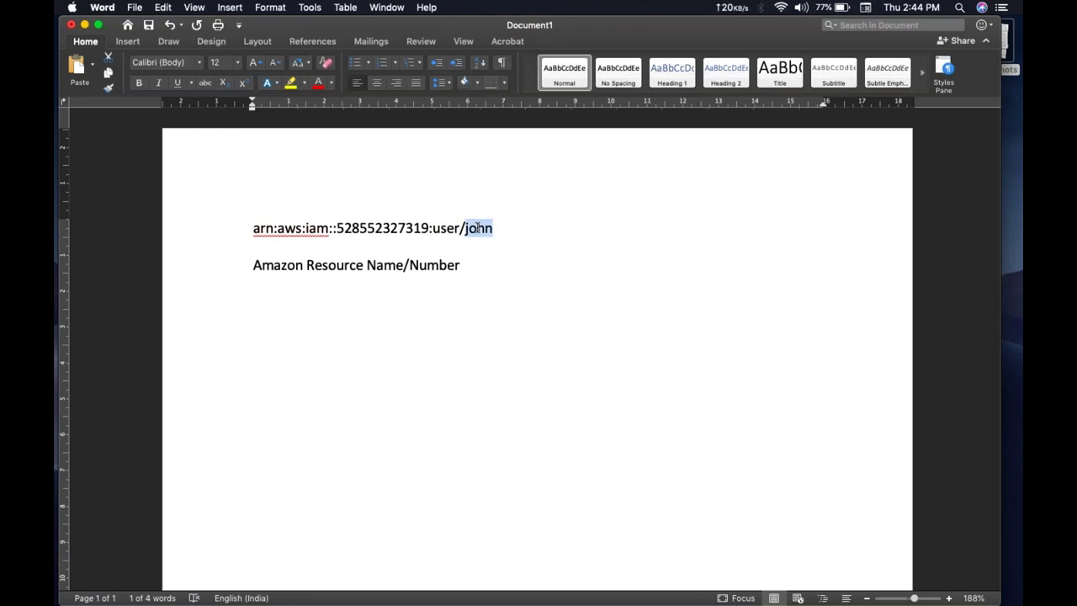
double_click(309, 228)
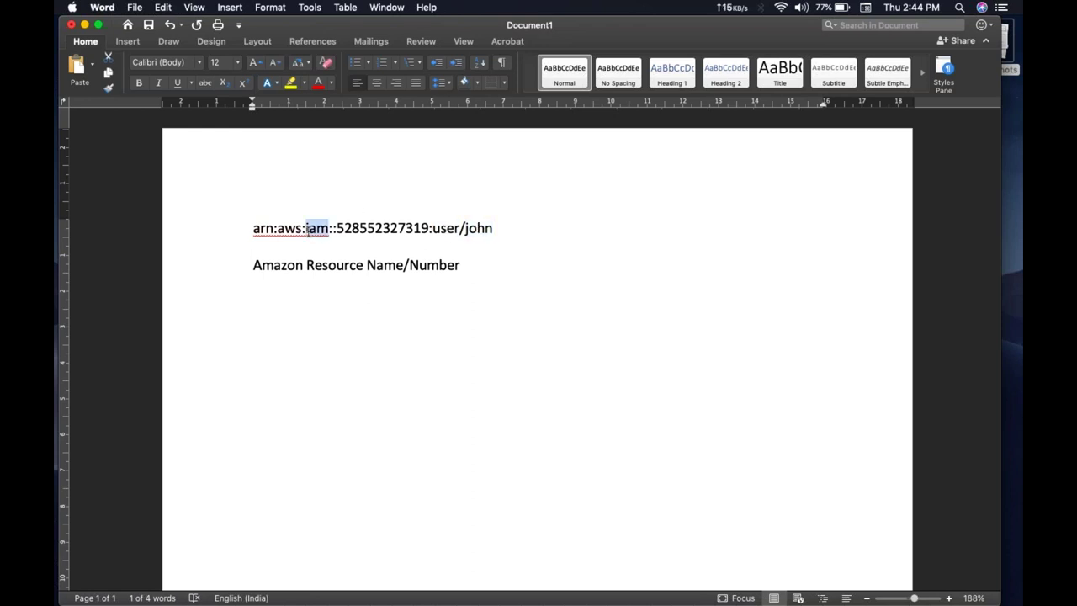
double_click(442, 228)
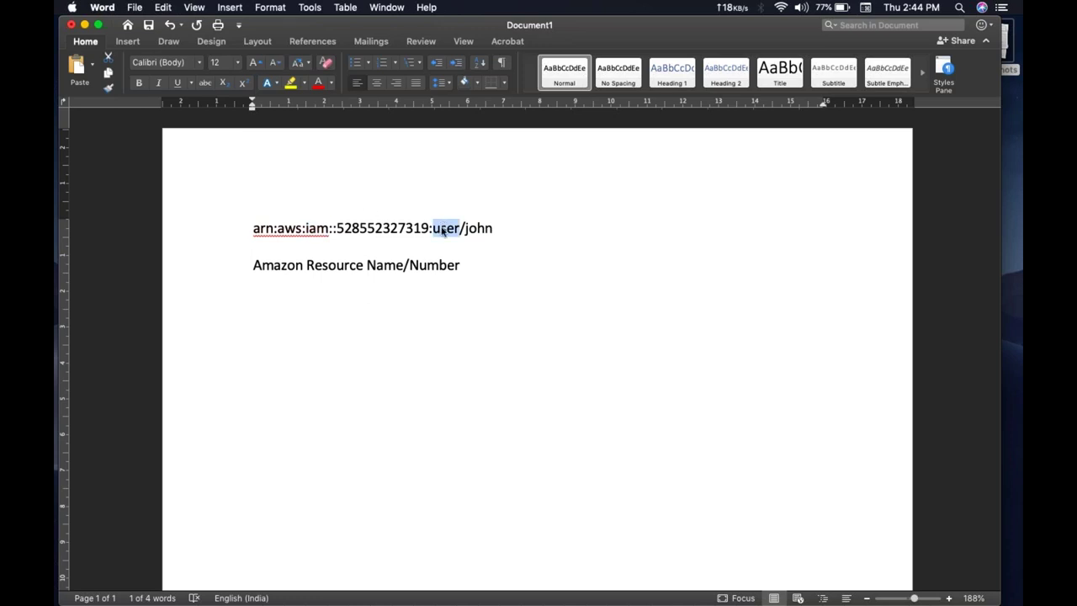
double_click(445, 234)
double_click(481, 228)
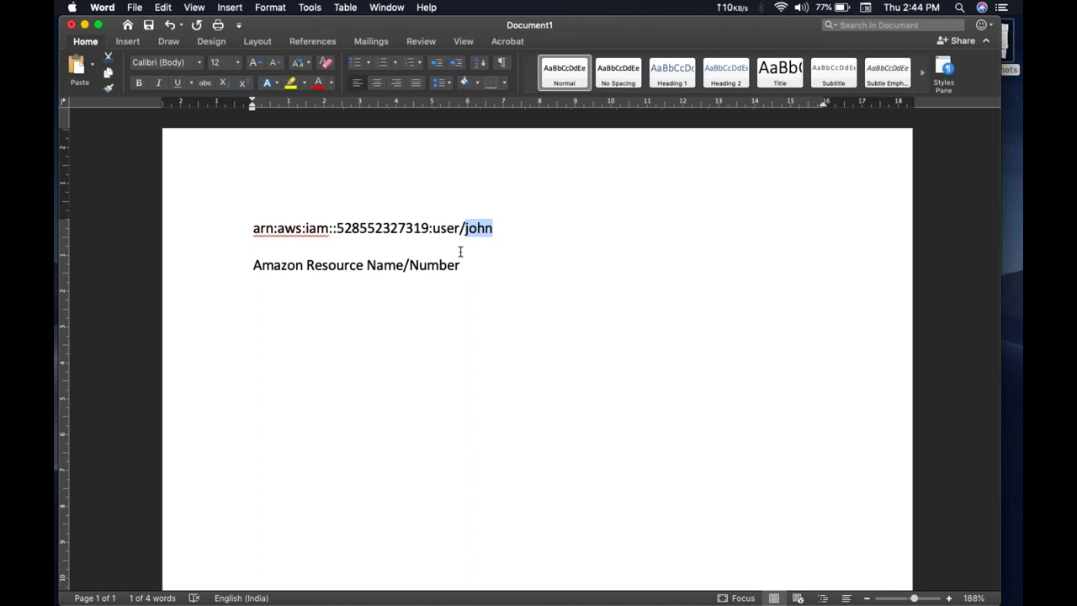
key("ctrl+Right")
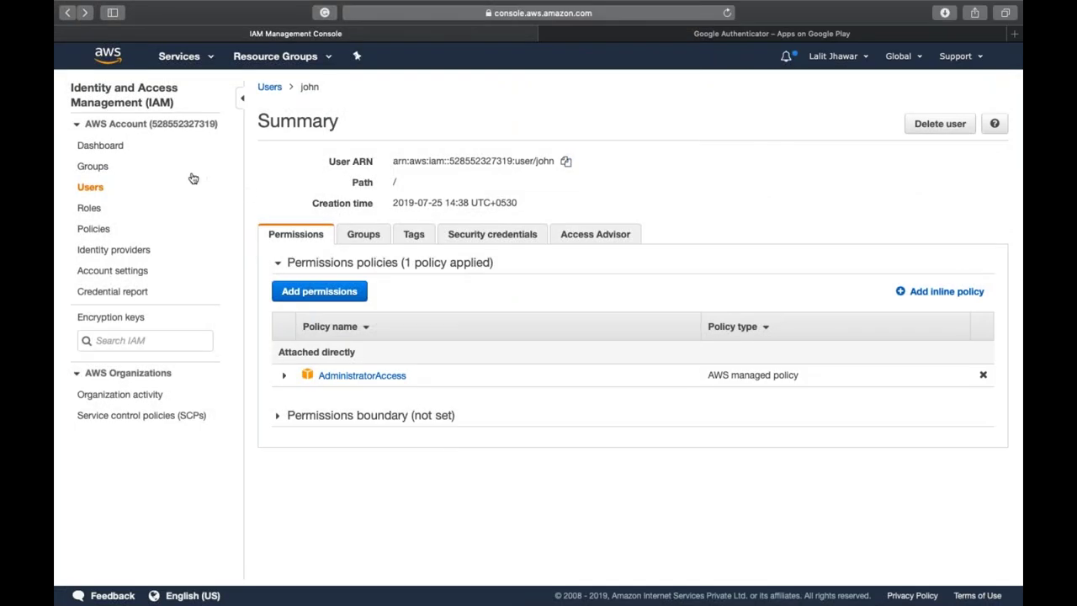
- Back in the browser, detach the AdministratorAccess policy from john
key("ctrl+Left")
left_click(982, 378)
left_click(709, 207)
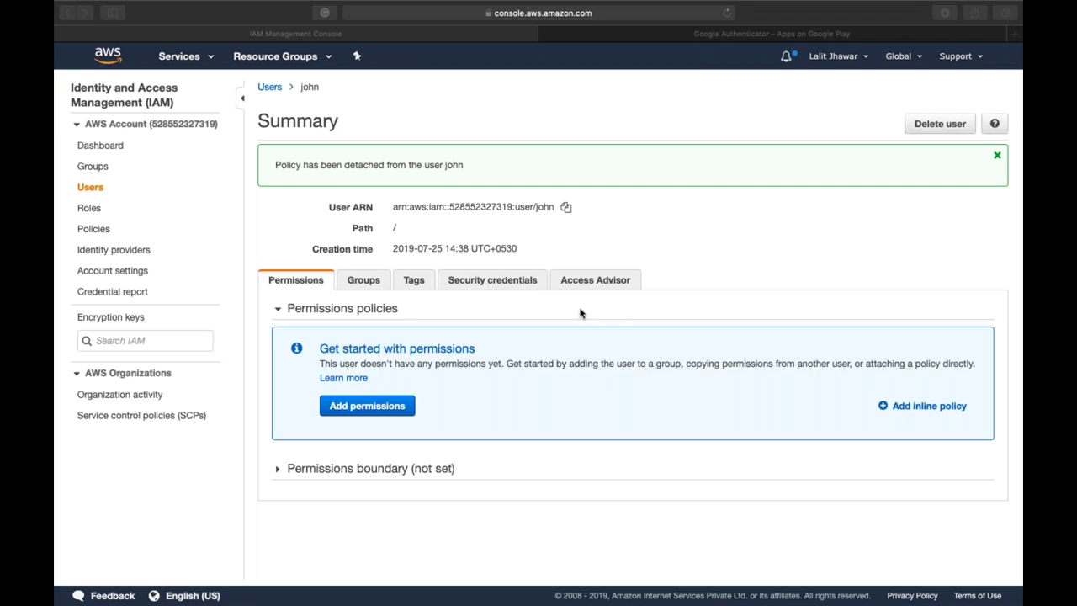
- Check john's Access Advisor and Permissions tabs to confirm no policies or service access remain
left_click(581, 281)
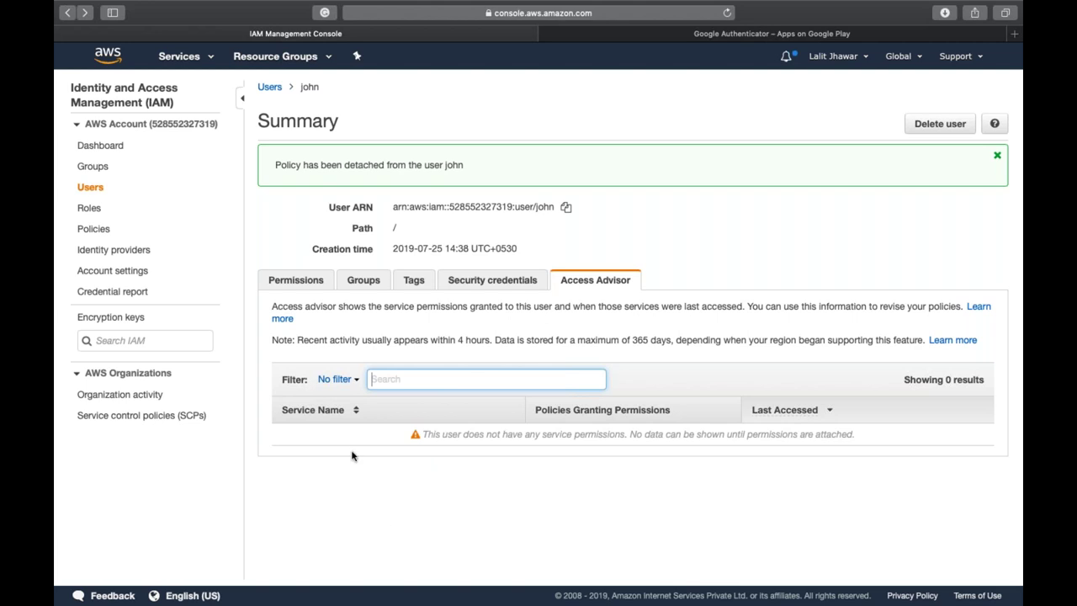
left_click(301, 286)
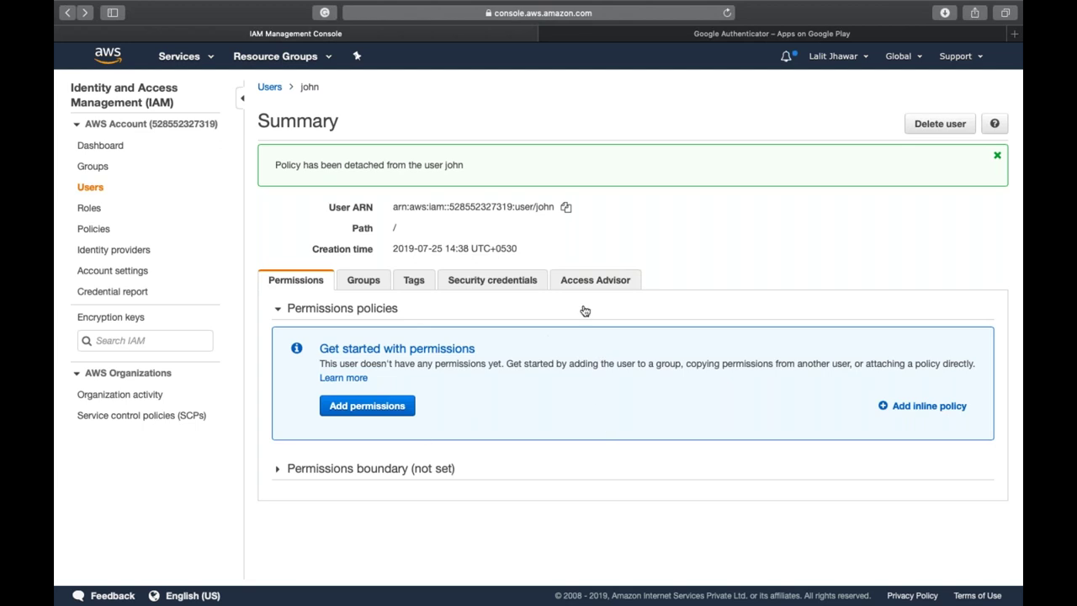
left_click(594, 280)
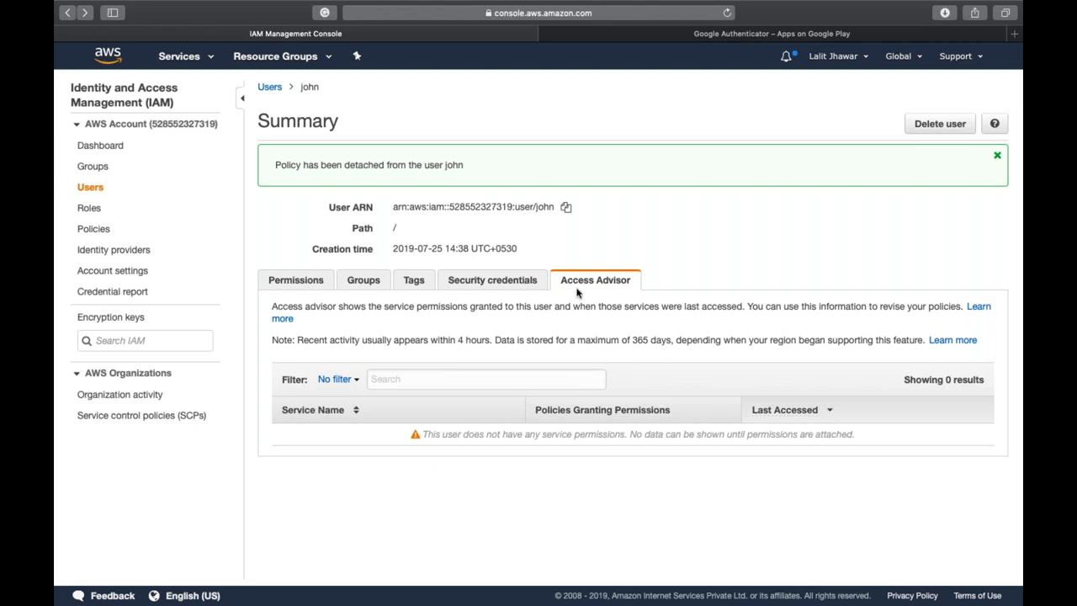
- Return to john's Permissions tab, which lists no policies and no permissions boundary
left_click(313, 282)
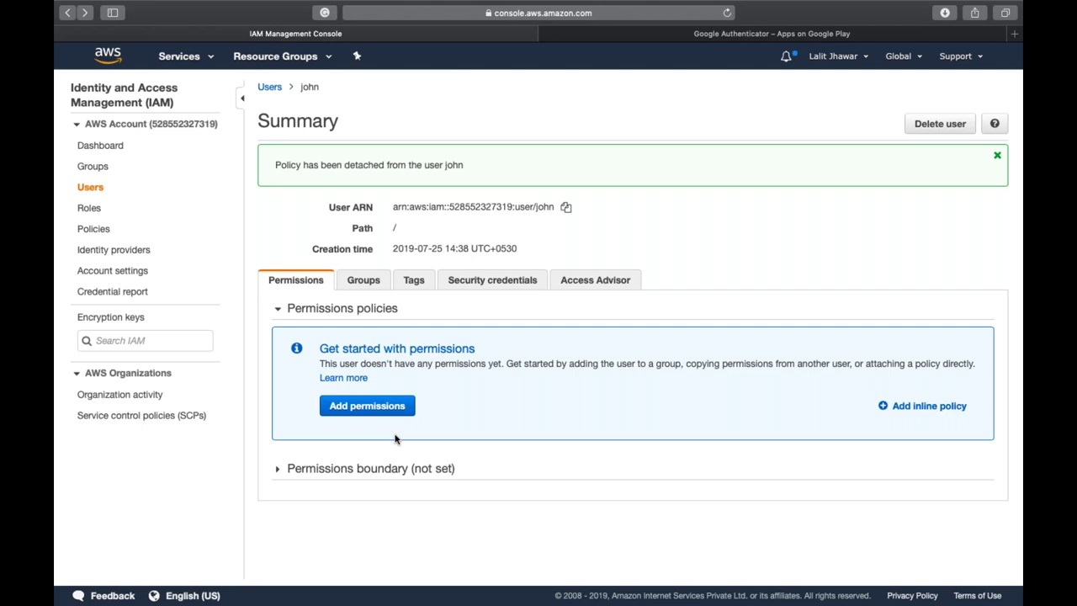
left_click(378, 413)
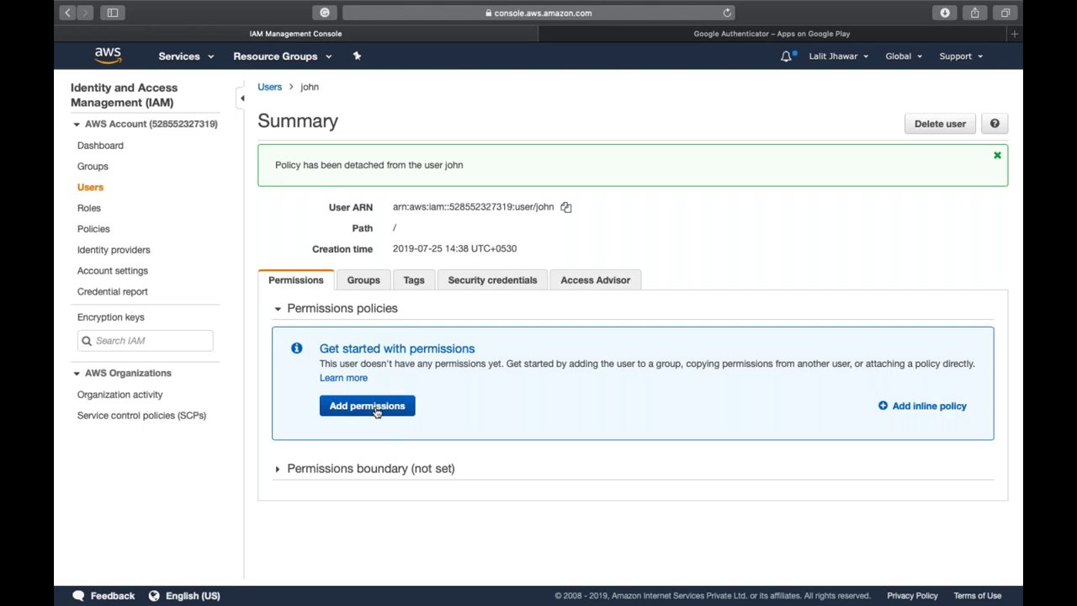
left_click(473, 210)
left_click(351, 271)
type("blllin")
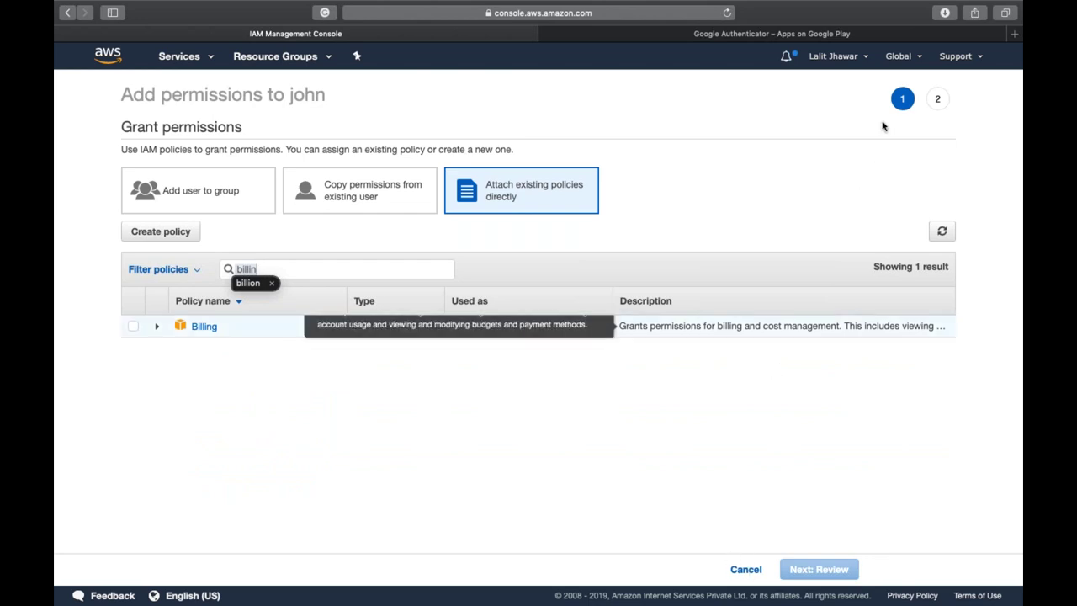
key("Return")
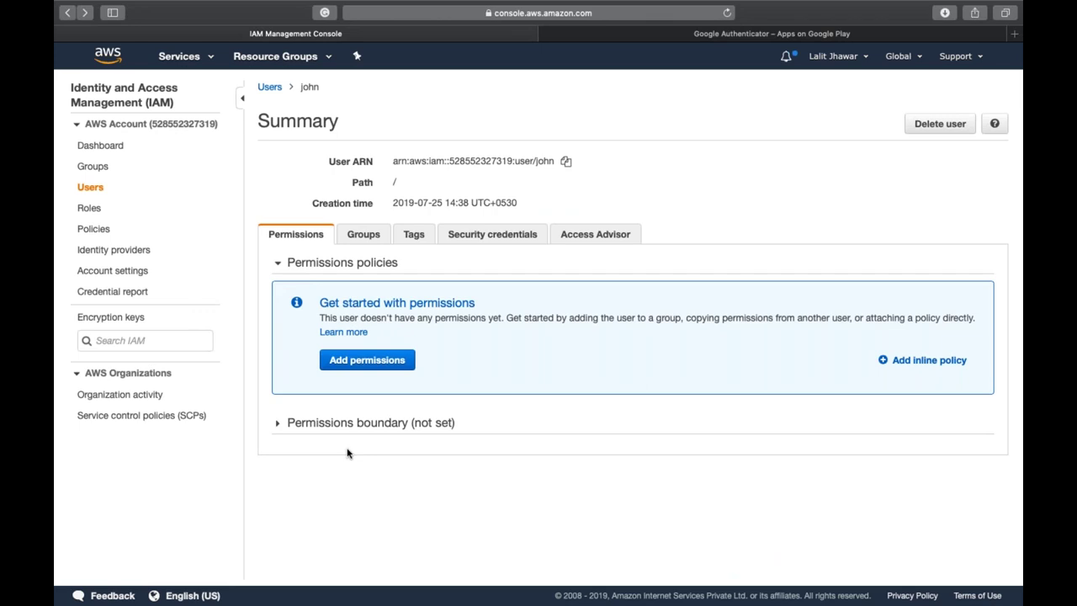
- Look over the Groups list, the Users list and john's details before returning to Groups
left_click(92, 168)
left_click(96, 187)
left_click(296, 185)
left_click(94, 168)
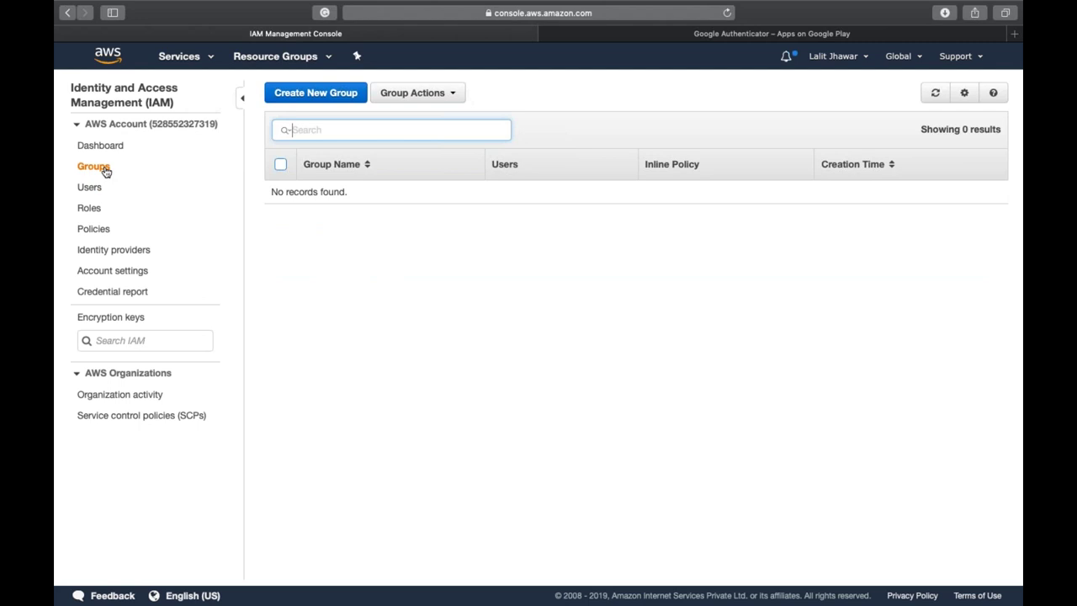
- Create a group named 'Admin' without attaching any policies
left_click(324, 97)
left_click(418, 153)
type("Admin")
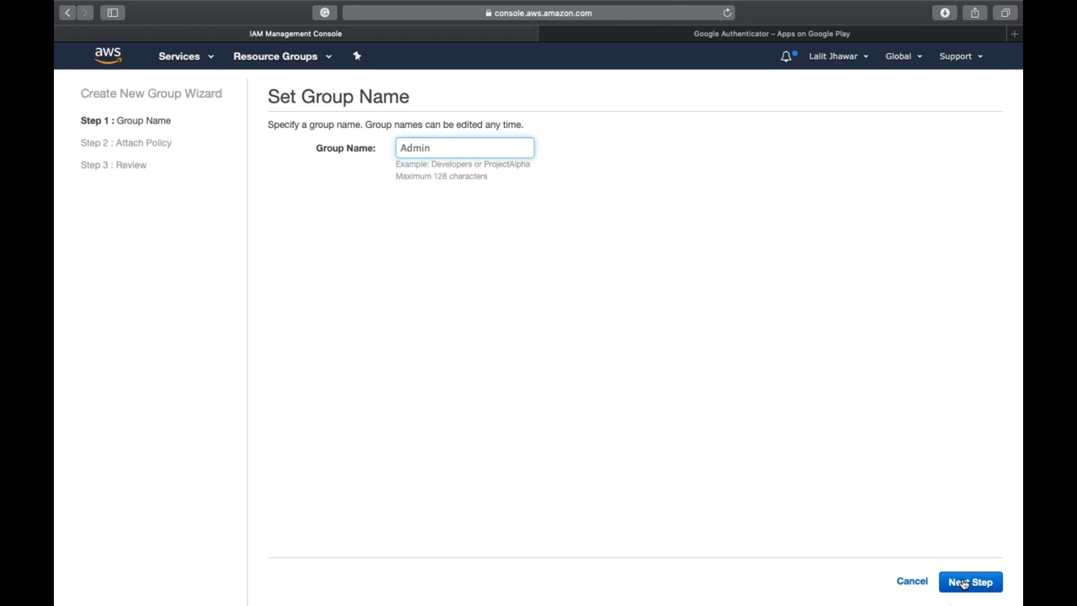
left_click(964, 582)
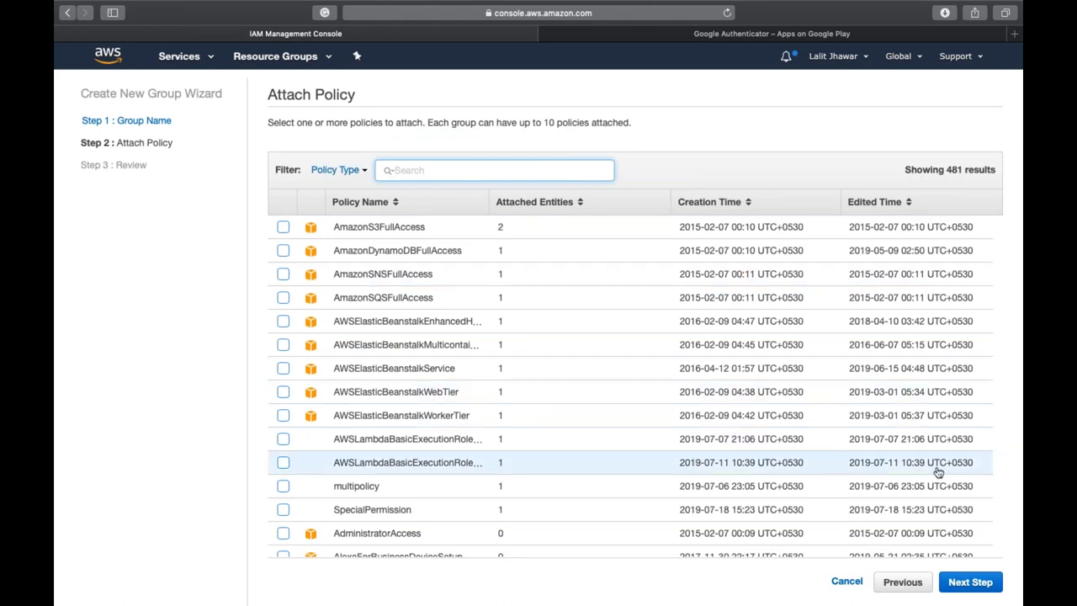
left_click(970, 582)
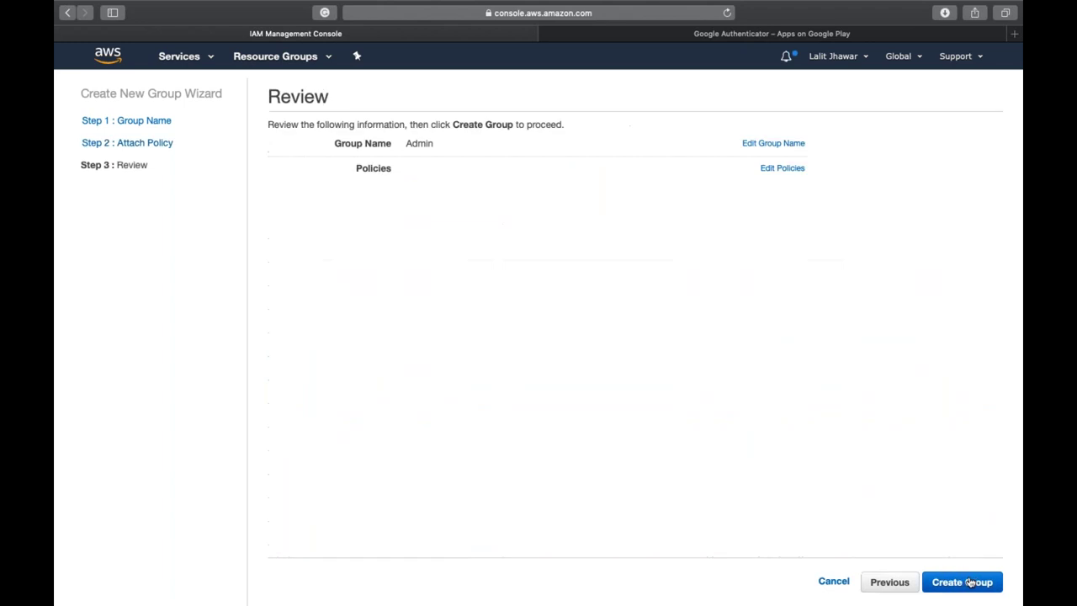
left_click(970, 581)
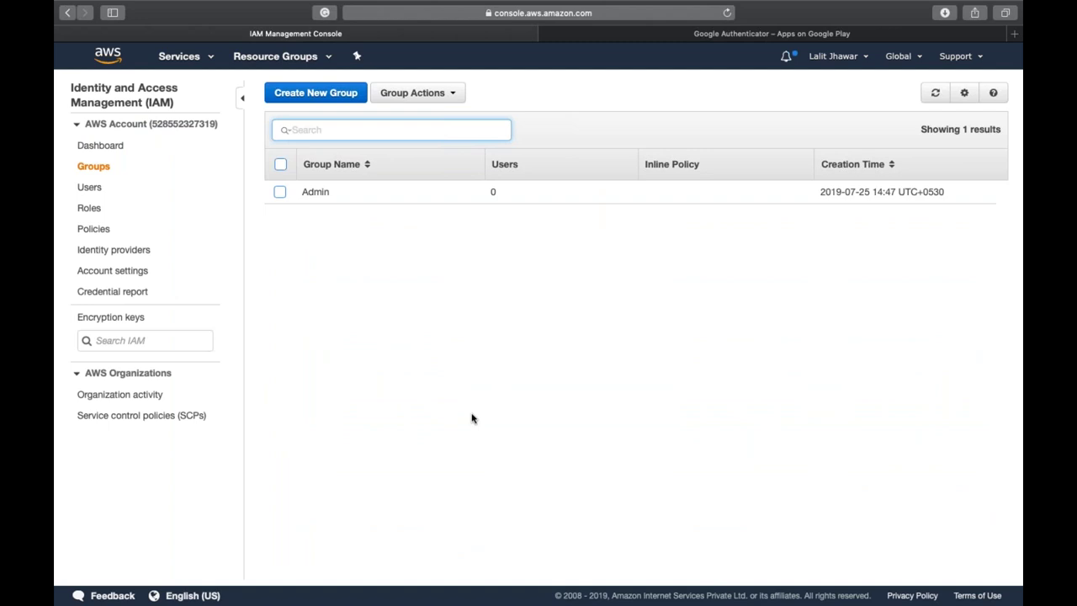
- Add user john as a member of the Admin group
left_click(316, 193)
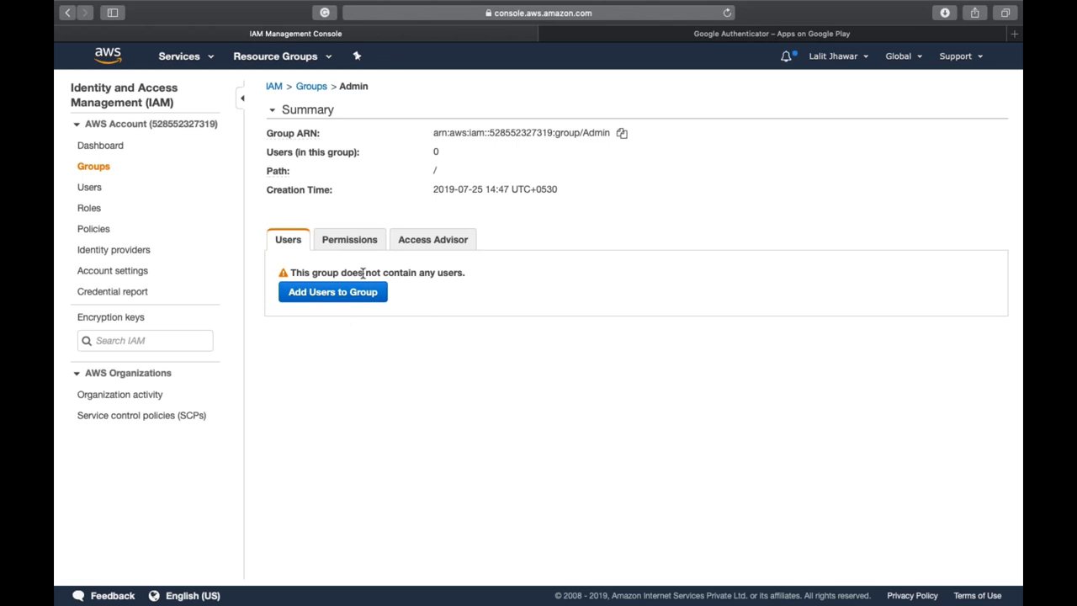
left_click(351, 245)
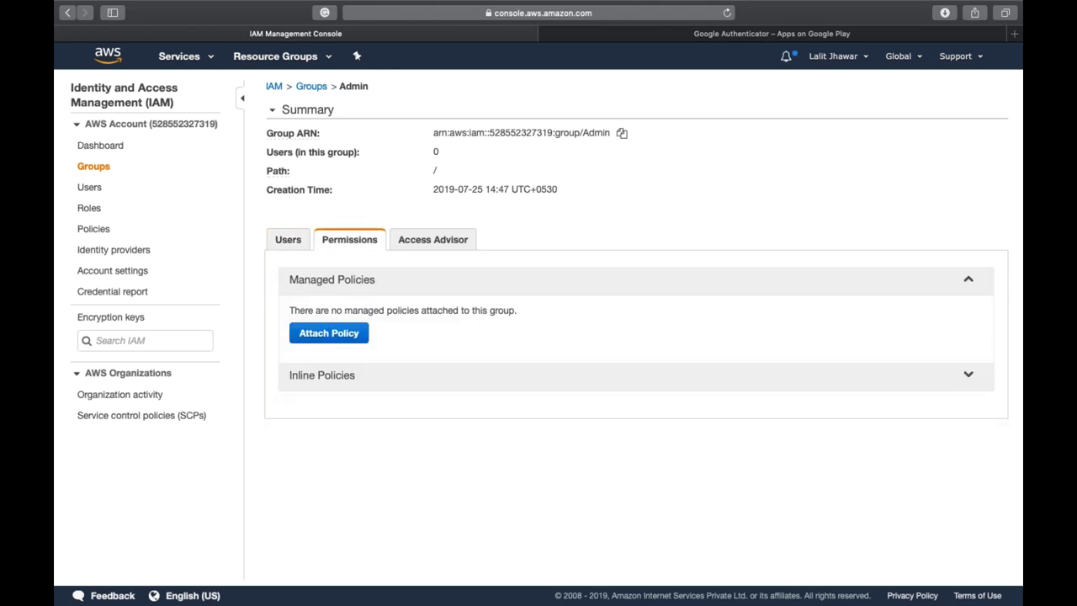
left_click(289, 247)
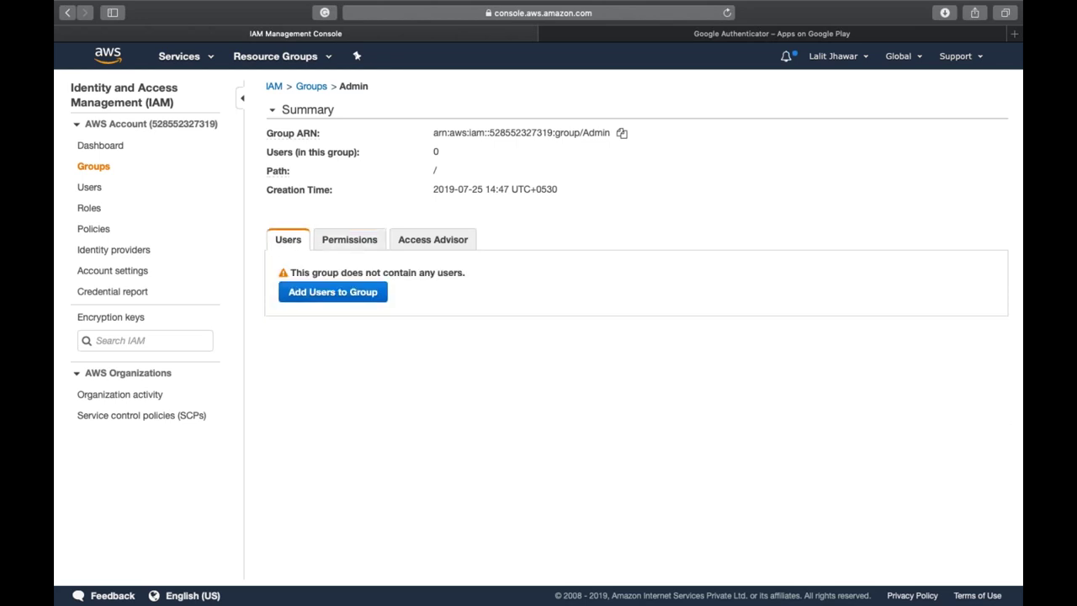
left_click(348, 296)
left_click(284, 186)
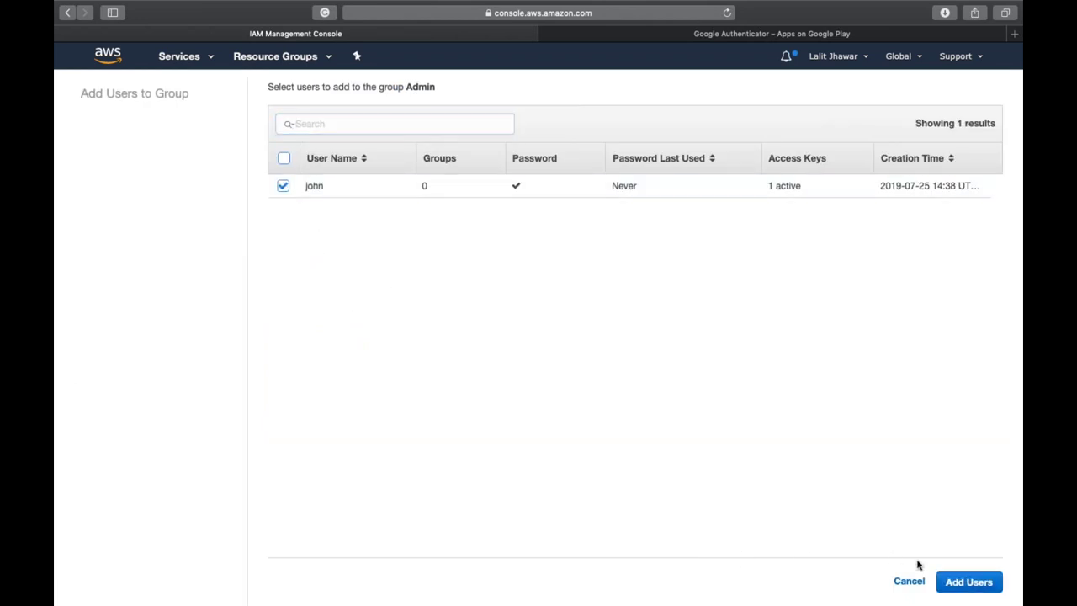
left_click(953, 582)
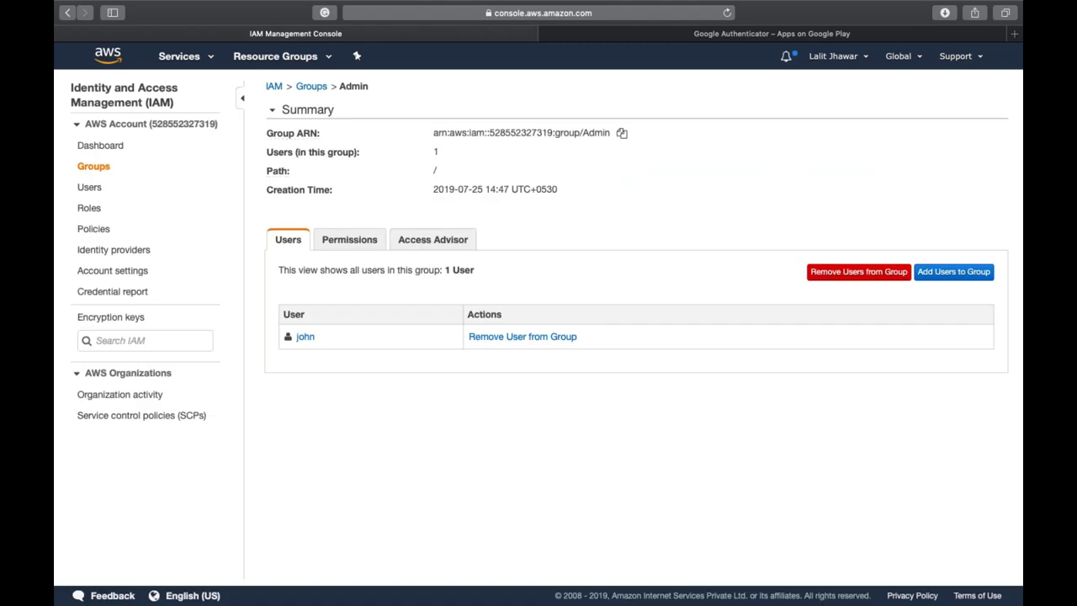
left_click(351, 243)
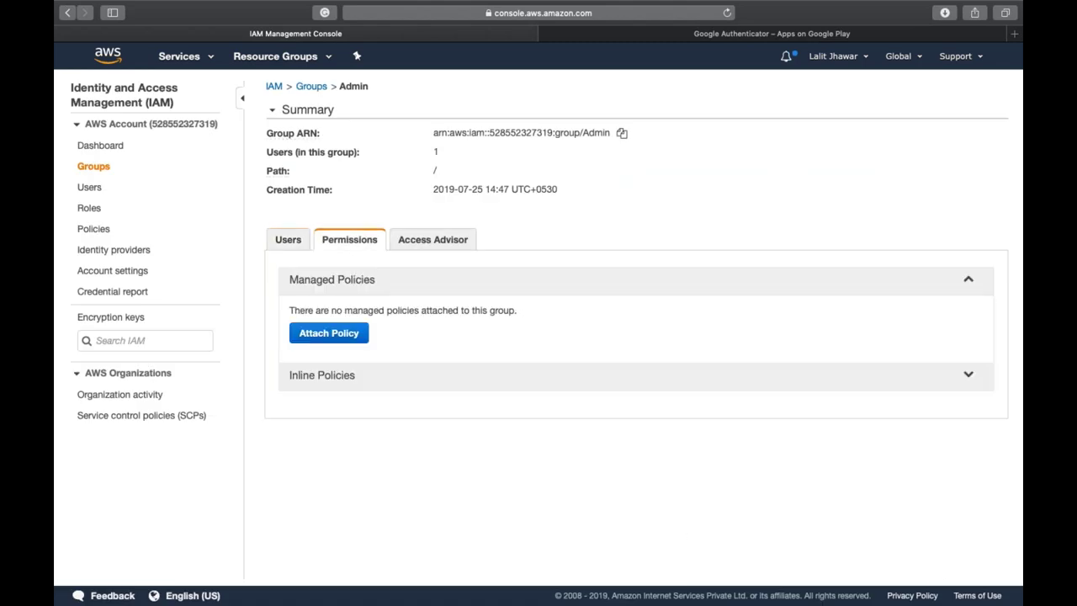
left_click(353, 334)
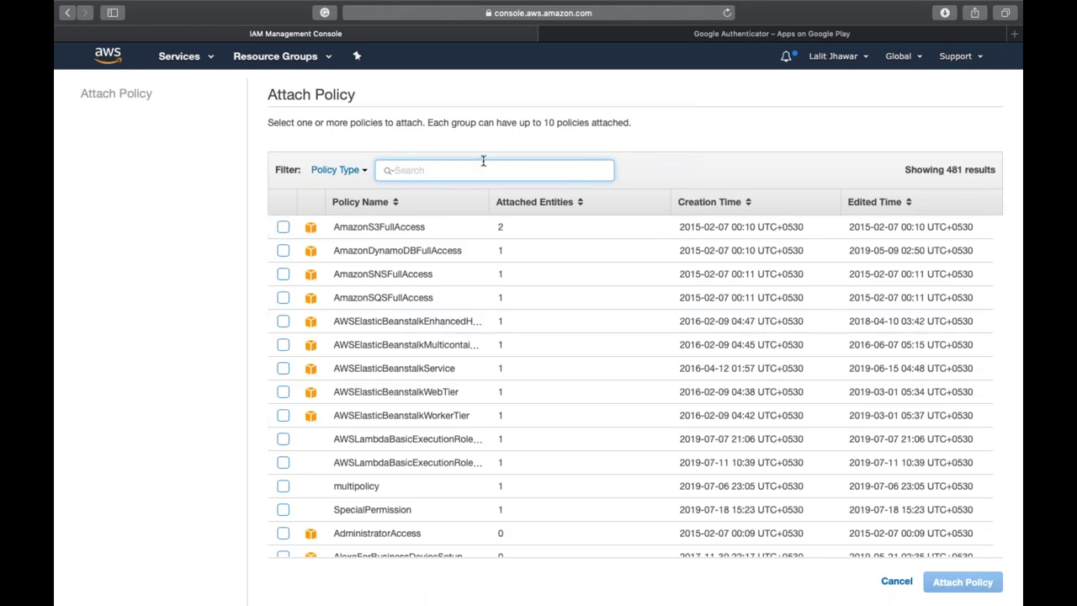
- Find AdministratorAccess via 'admin' and Billing via 'bill', select both, and attach them to Admin
type("admins")
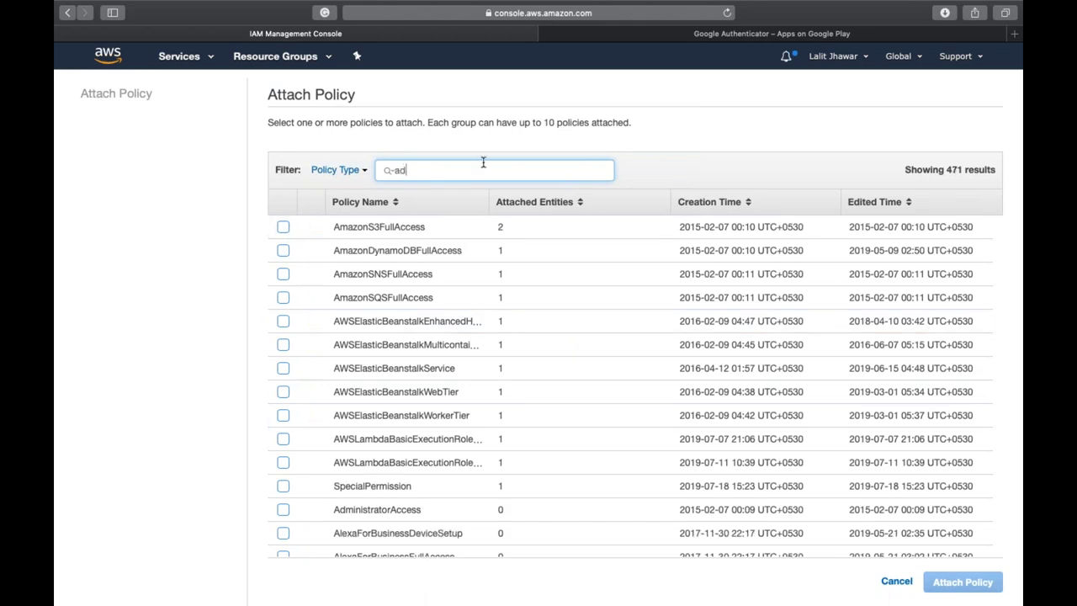
key("BackSpace")
key("BackSpace")
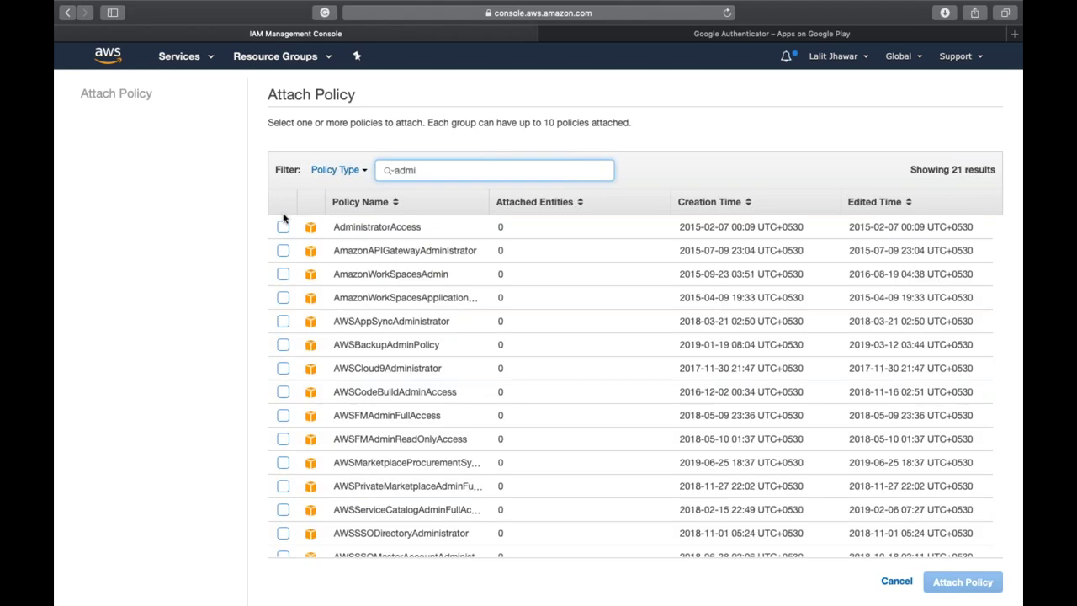
left_click(282, 226)
double_click(471, 173)
type("bill")
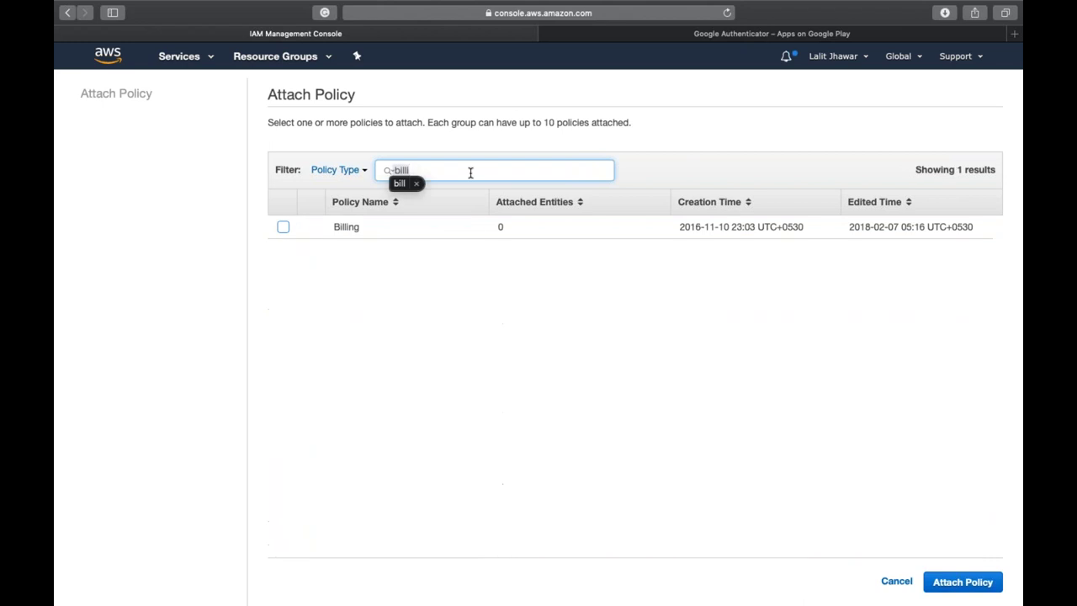
left_click(282, 226)
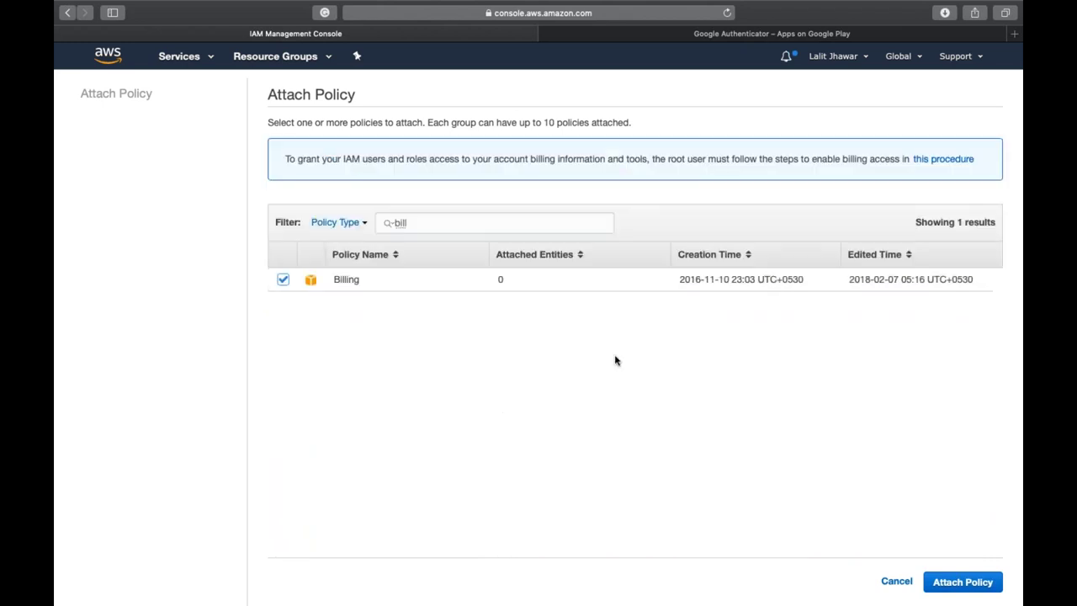
left_click(966, 588)
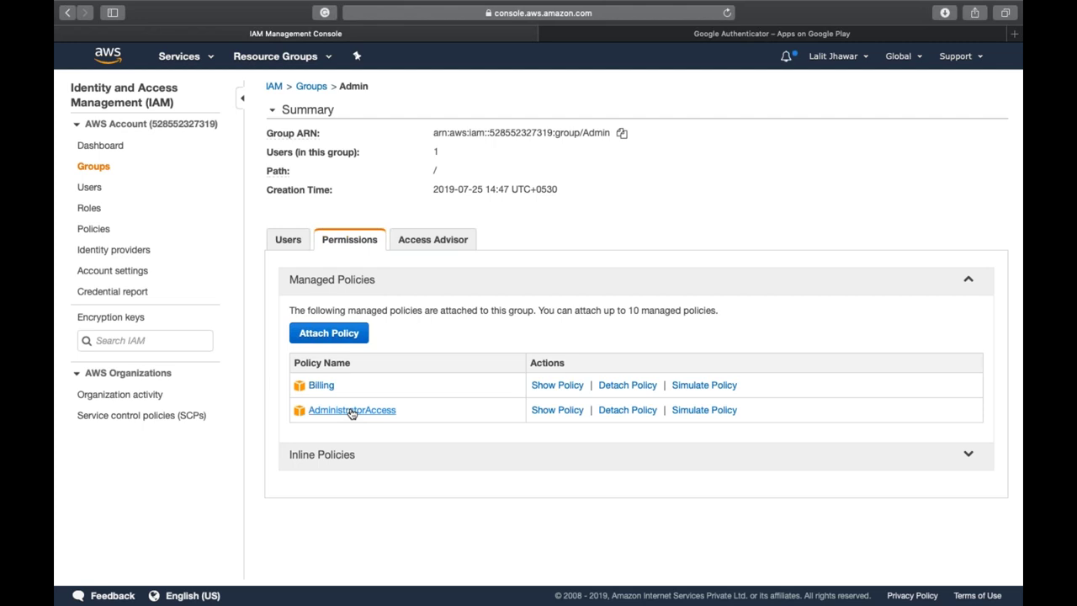
- Review Admin's members, then john's user page showing both policies inherited from the group
left_click(289, 241)
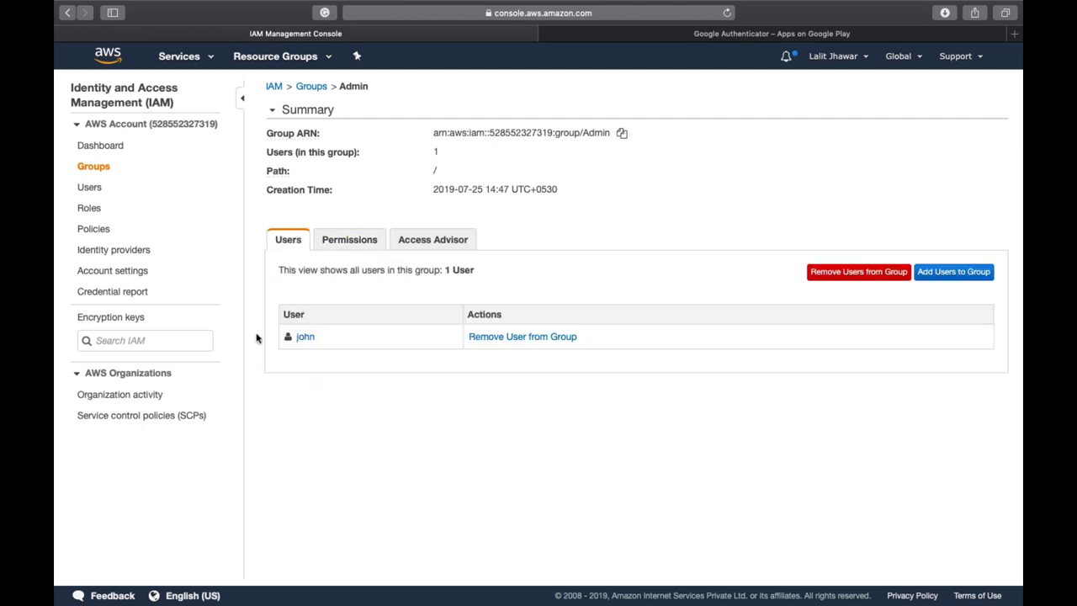
left_click(88, 188)
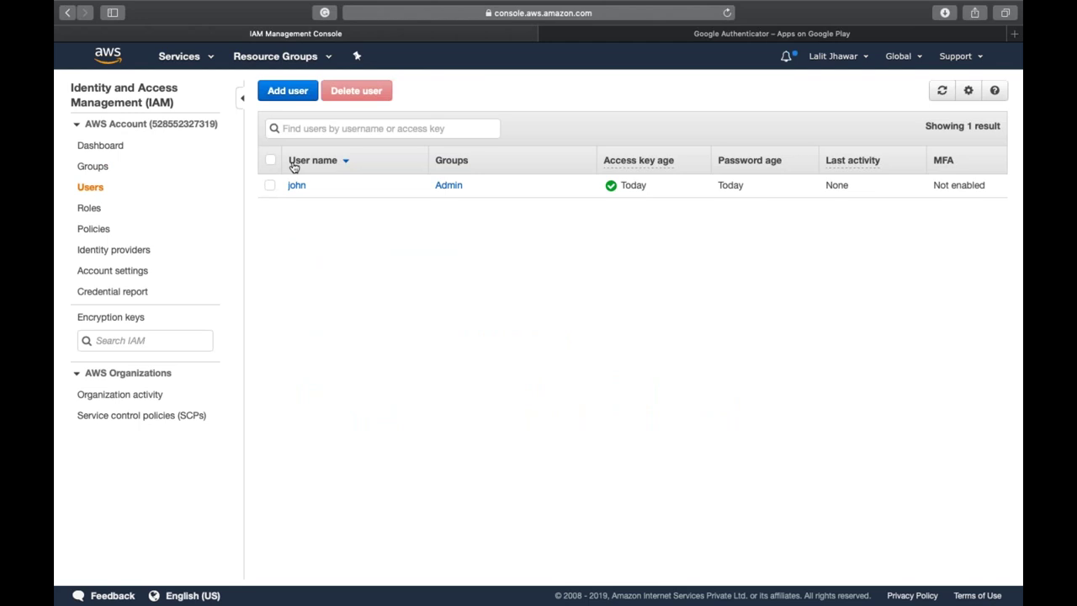
left_click(296, 185)
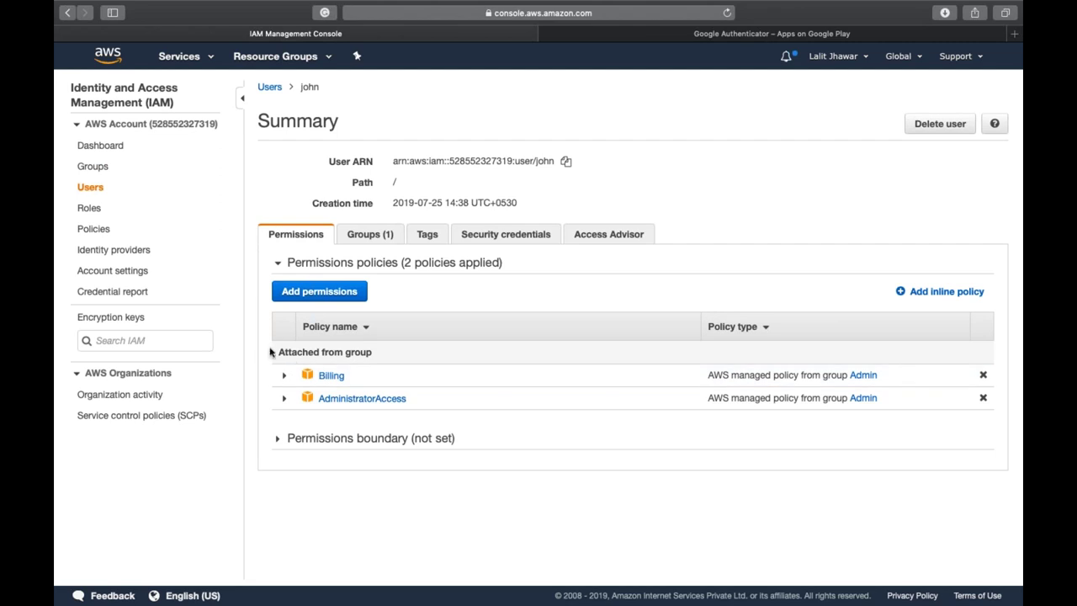
left_click_drag(277, 351, 369, 349)
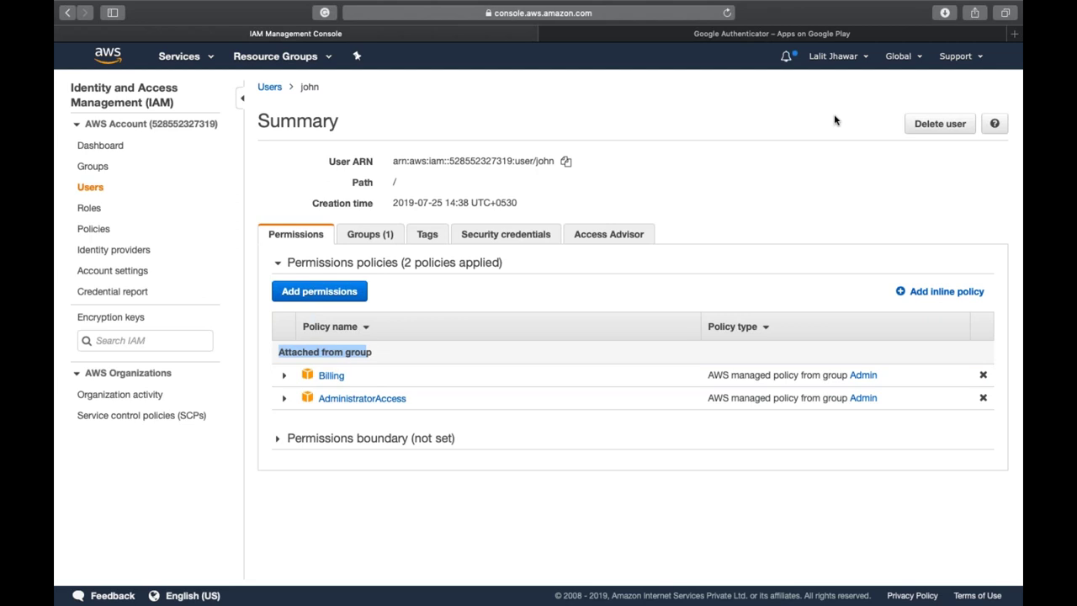
left_click(687, 461)
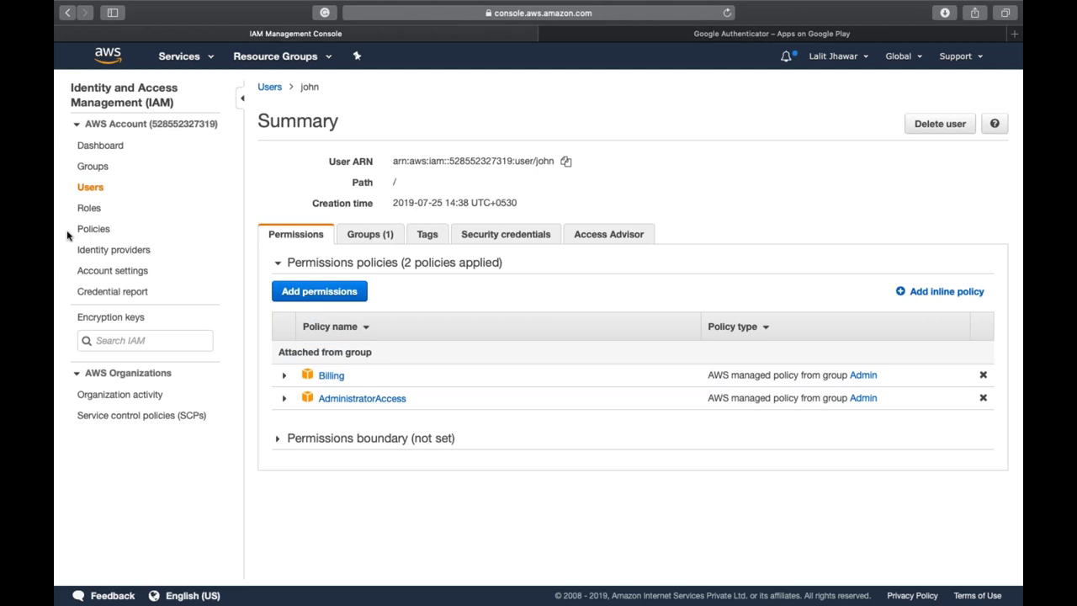
left_click(93, 229)
key("XF86AudioRaiseVolume")
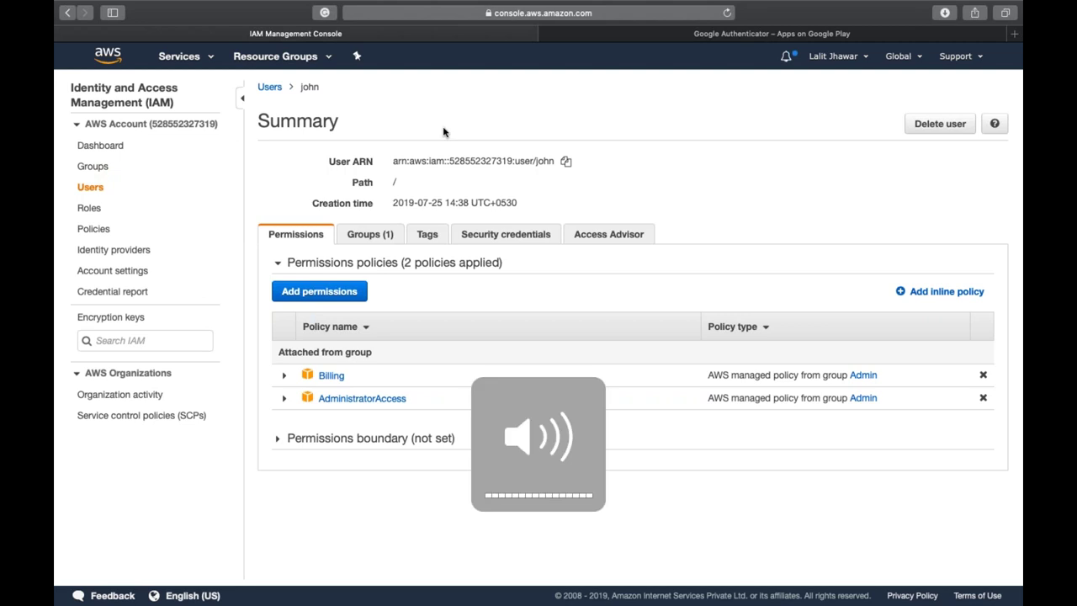
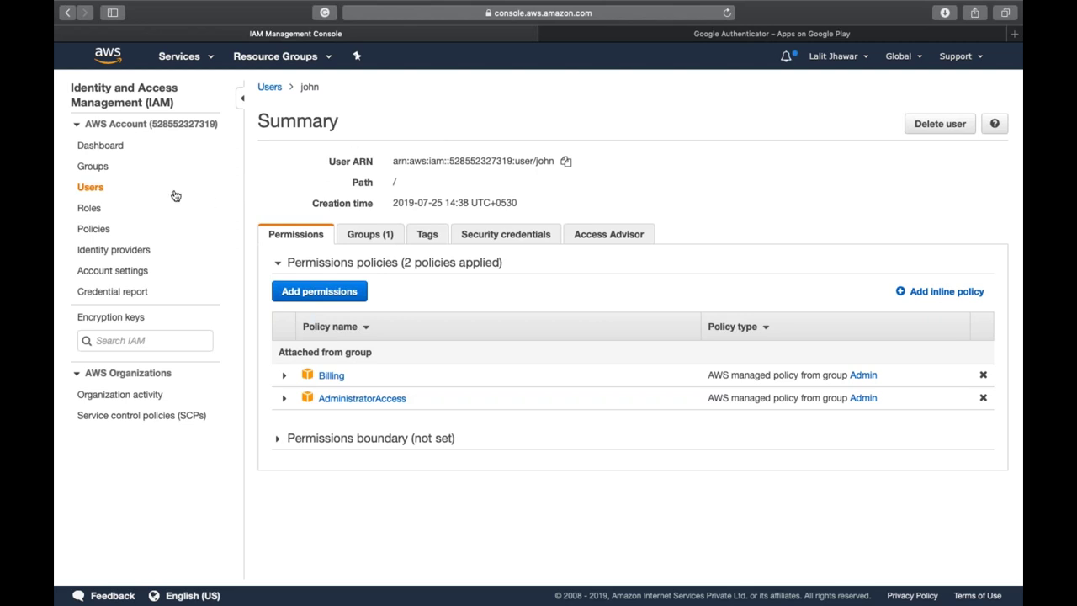
- Browse the Roles and Policies lists, filtering policies to Customer managed only
left_click(82, 212)
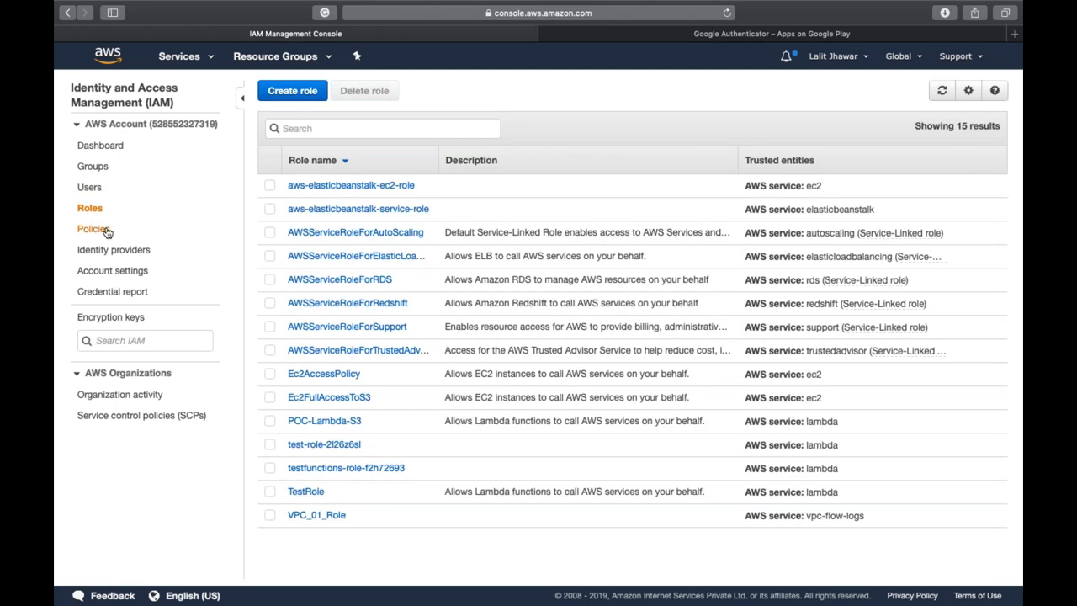
left_click(95, 229)
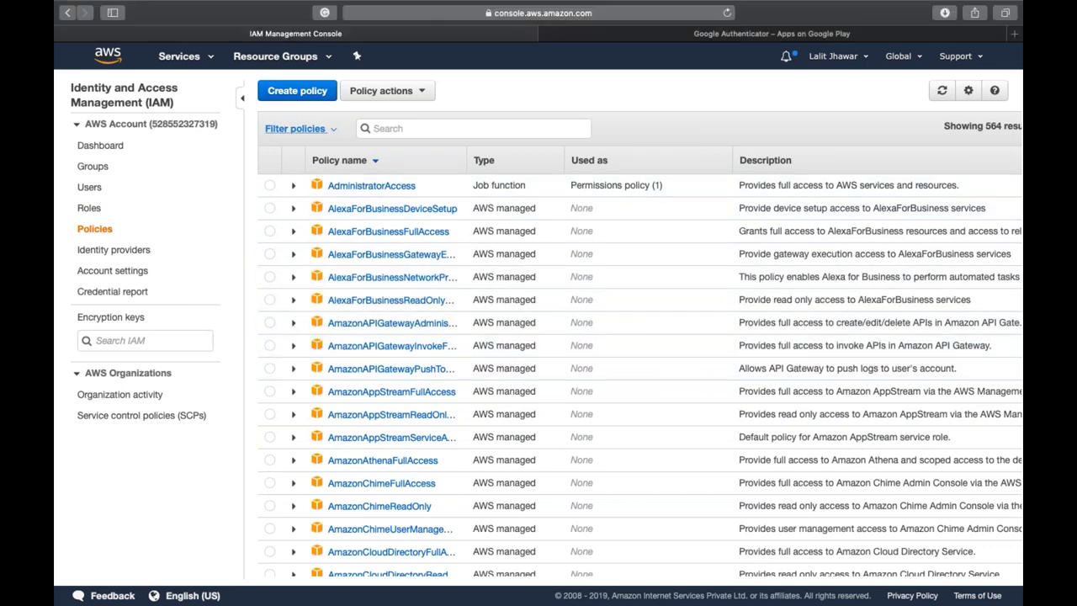
left_click(330, 131)
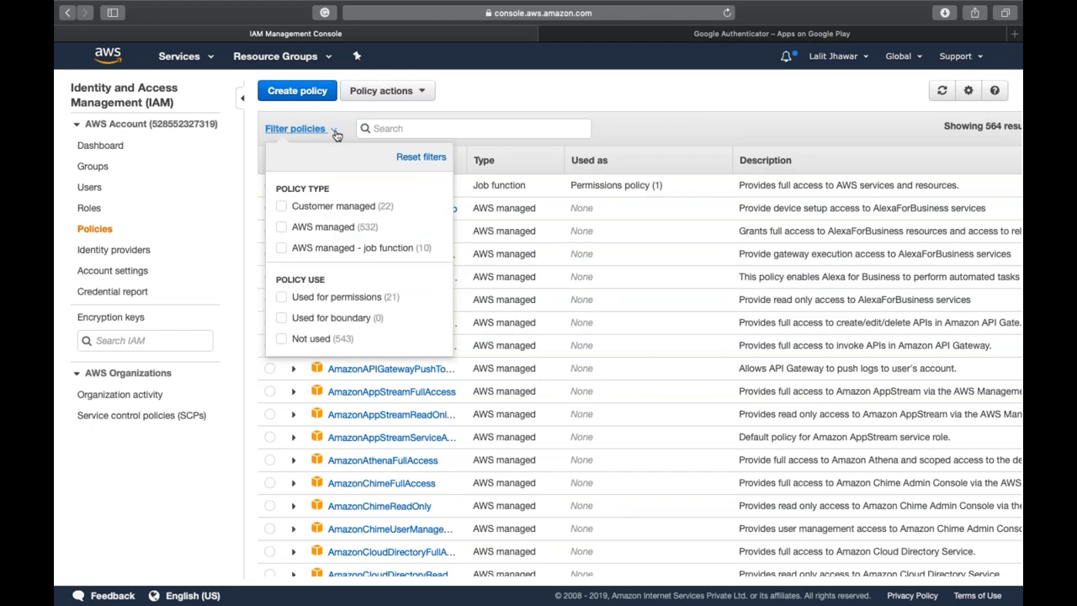
left_click(326, 213)
left_click(662, 130)
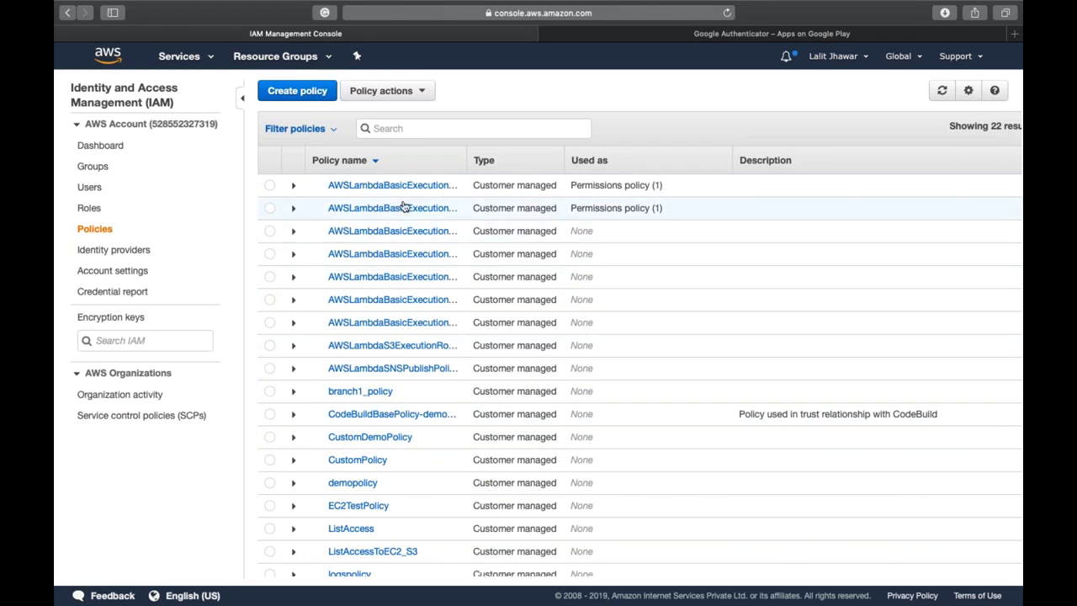
- Clear the Customer managed filter and start a new policy
left_click(326, 130)
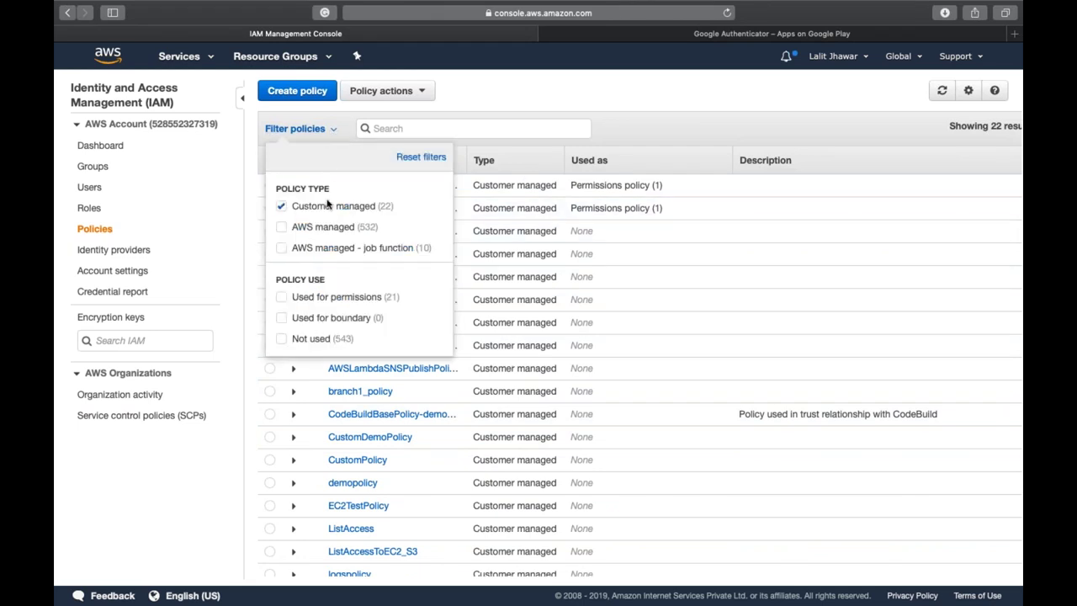
left_click(283, 206)
left_click(621, 98)
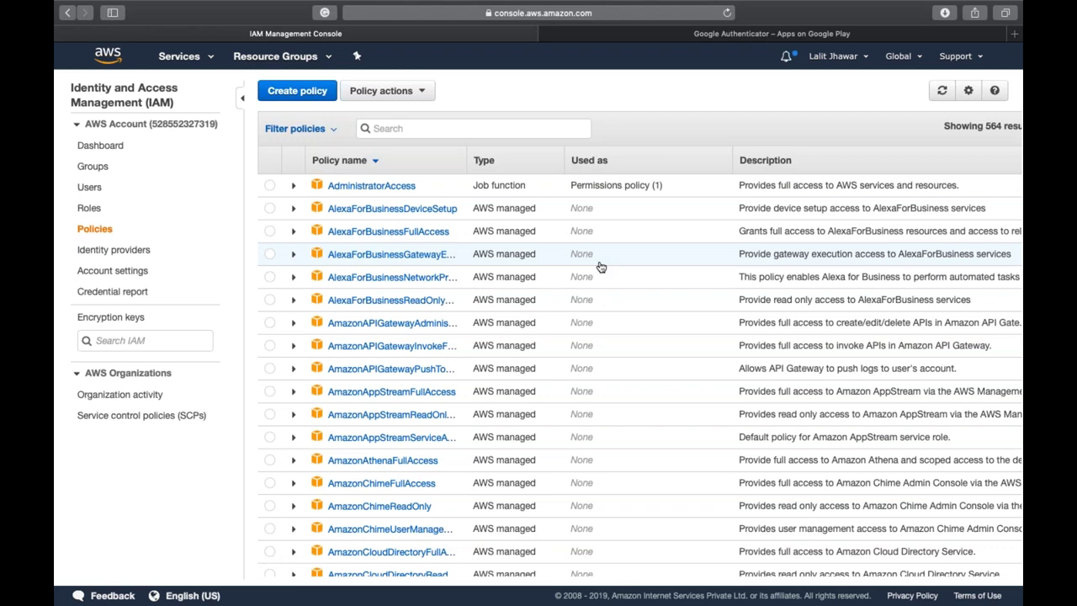
left_click(310, 98)
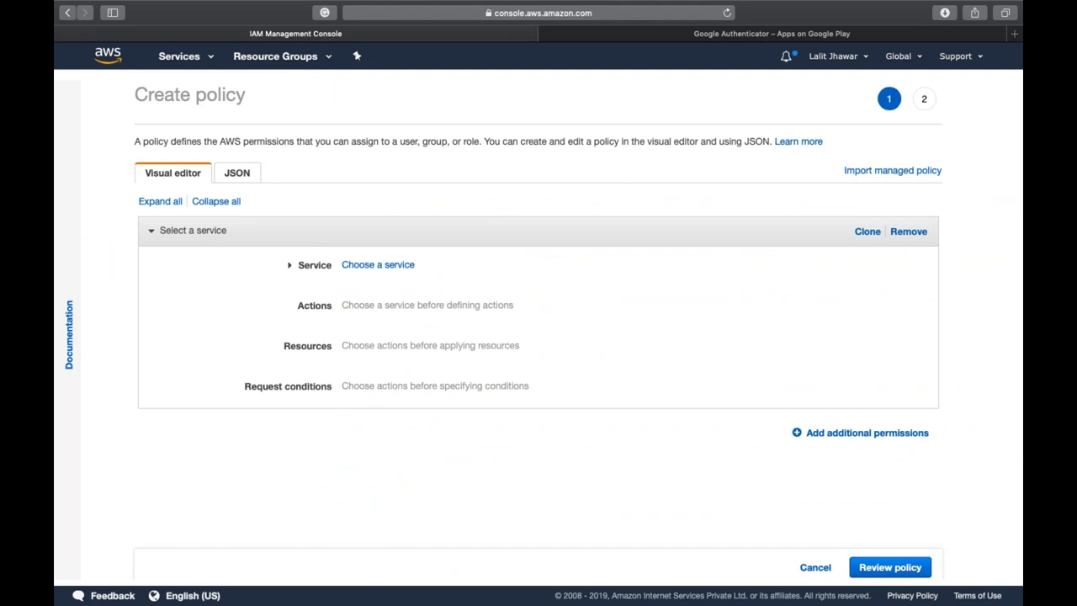
- Glance at the JSON view, then search 'ec2' and pick EC2 as the policy's service
left_click(236, 173)
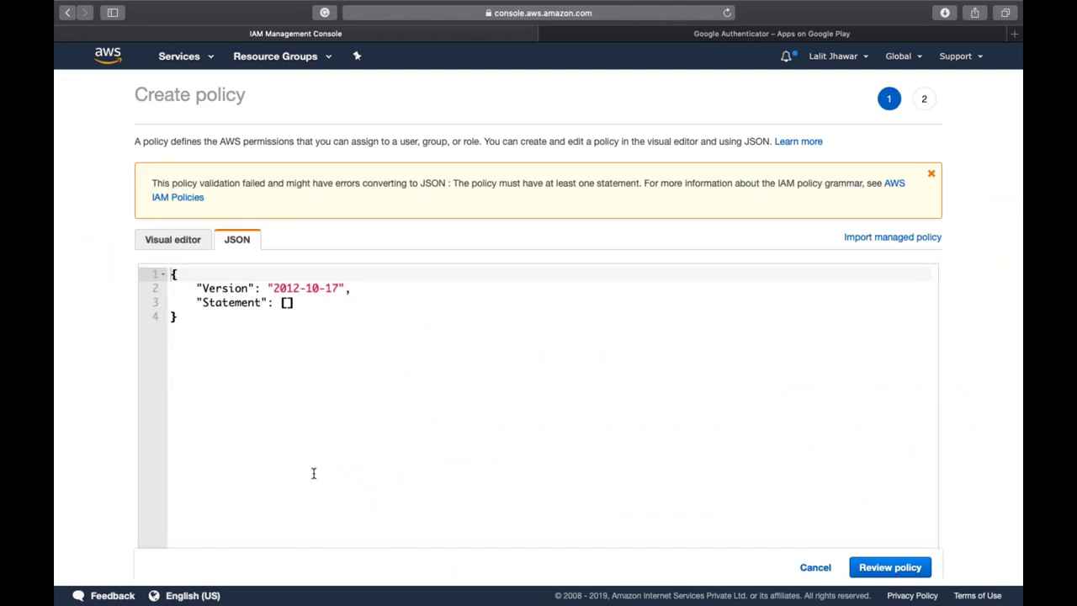
left_click(187, 242)
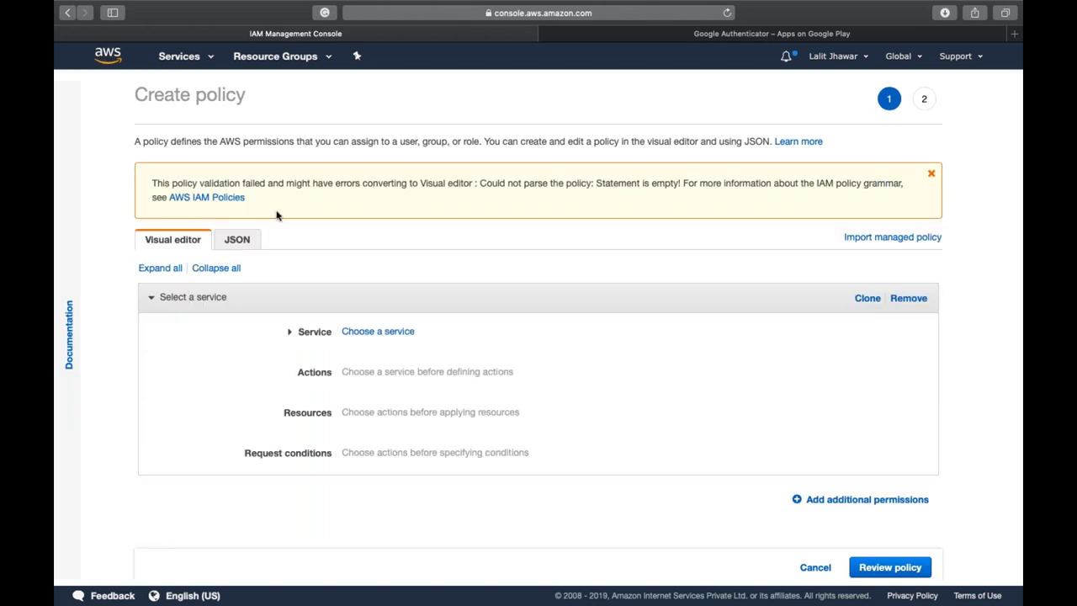
left_click(384, 336)
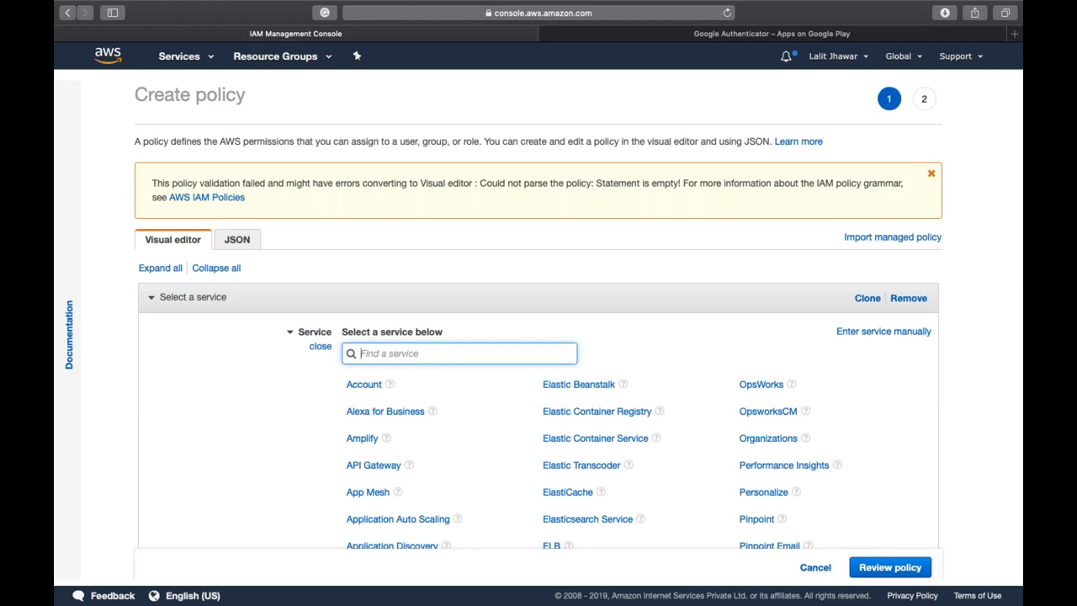
type("ec2")
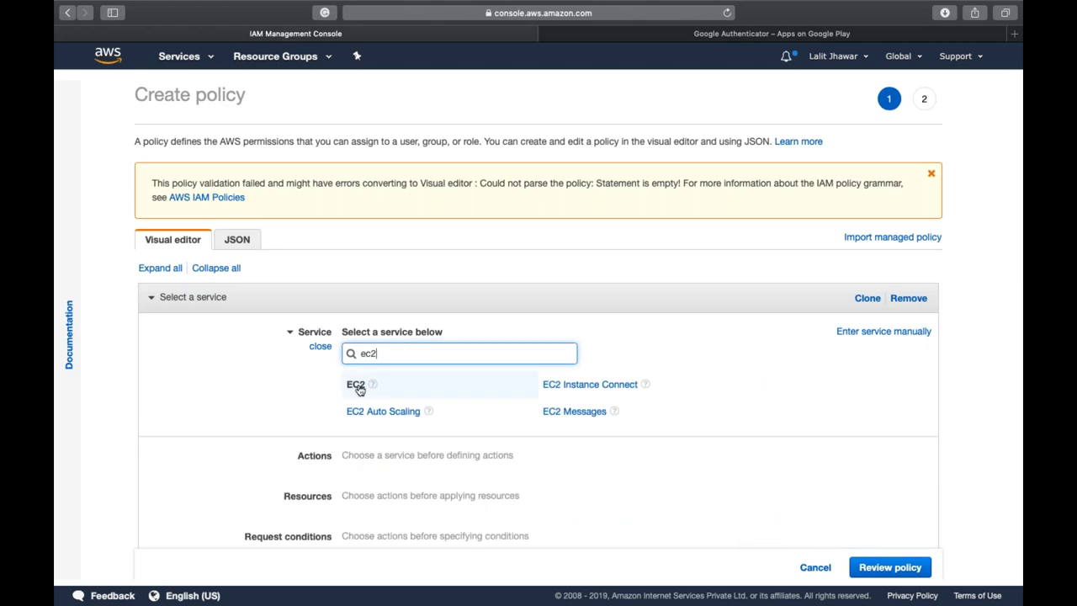
left_click(354, 385)
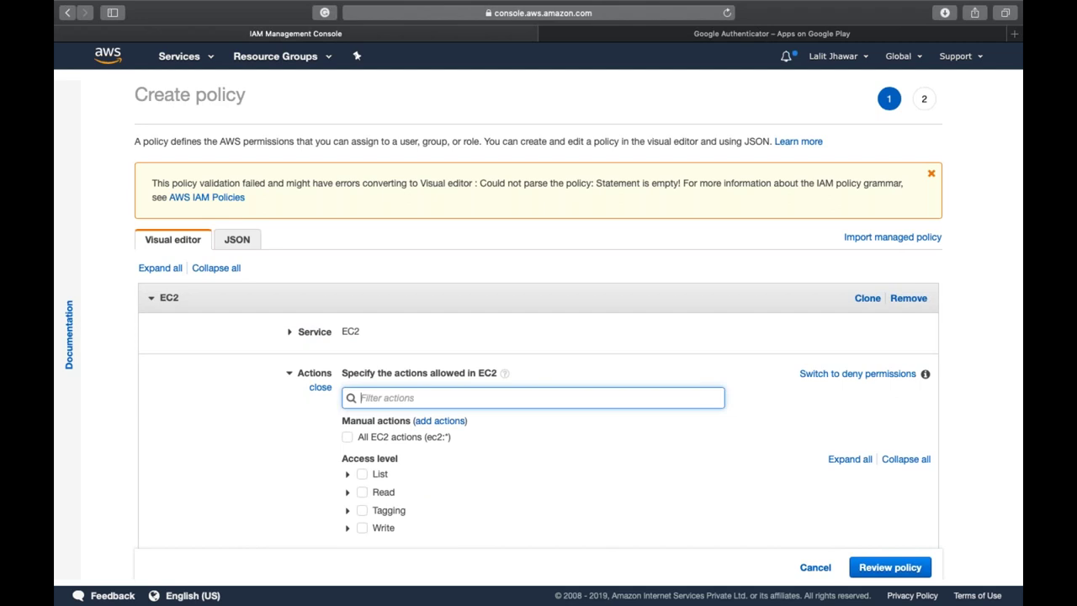
- Expand EC2's List, Read, Tagging and Write access levels and read the CreateVpc description
scroll(312, 294, "down", 3)
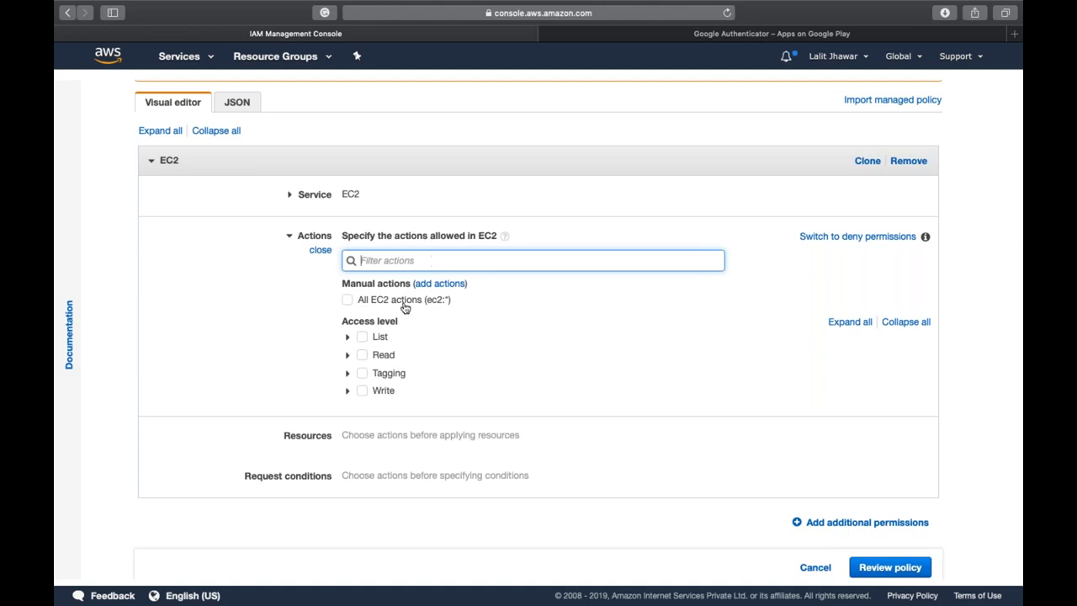
left_click(347, 340)
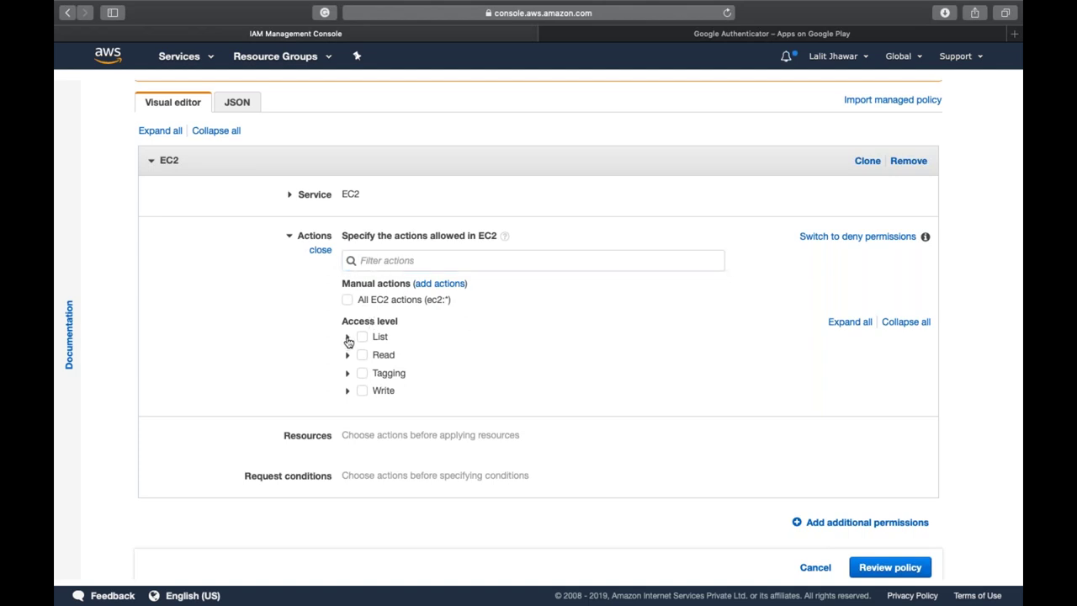
scroll(452, 428, "down", 3)
scroll(452, 428, "up", 1)
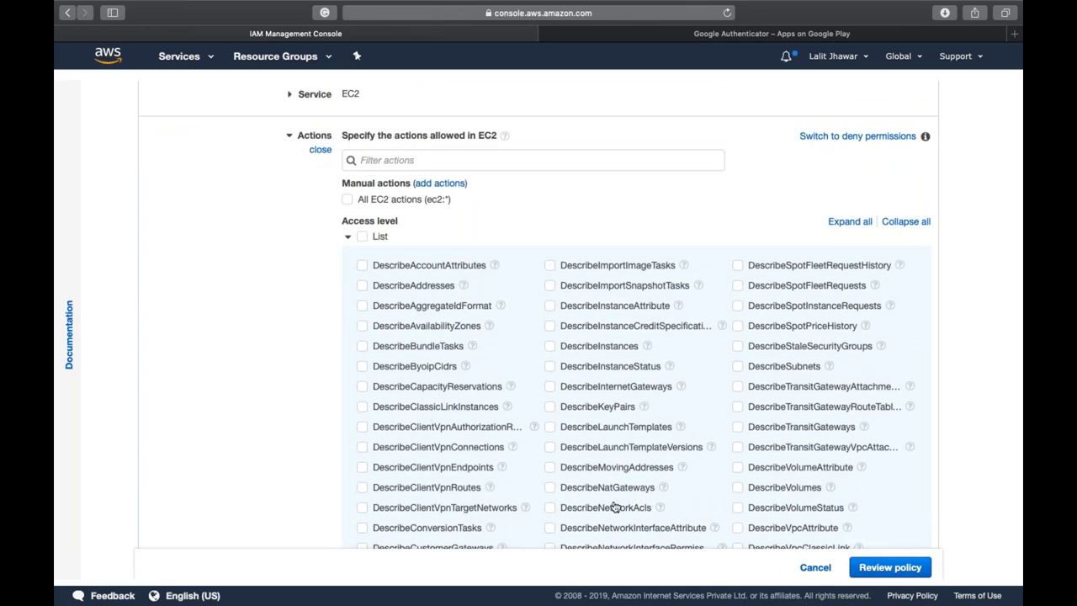
scroll(614, 508, "down", 5)
scroll(614, 508, "up", 3)
scroll(614, 507, "up", 3)
left_click(347, 248)
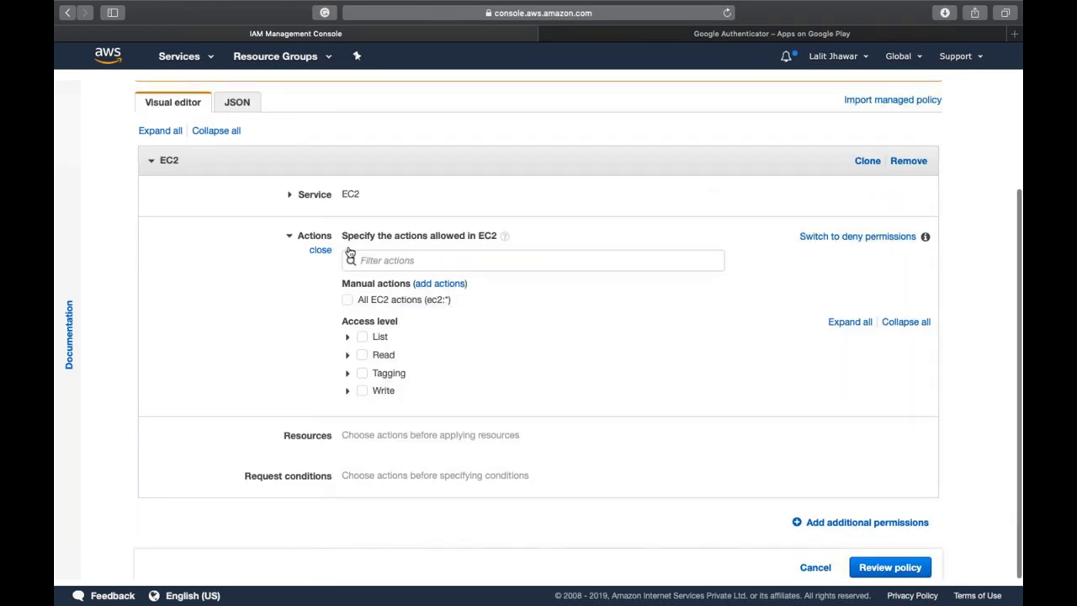
left_click(348, 355)
scroll(350, 359, "down", 1)
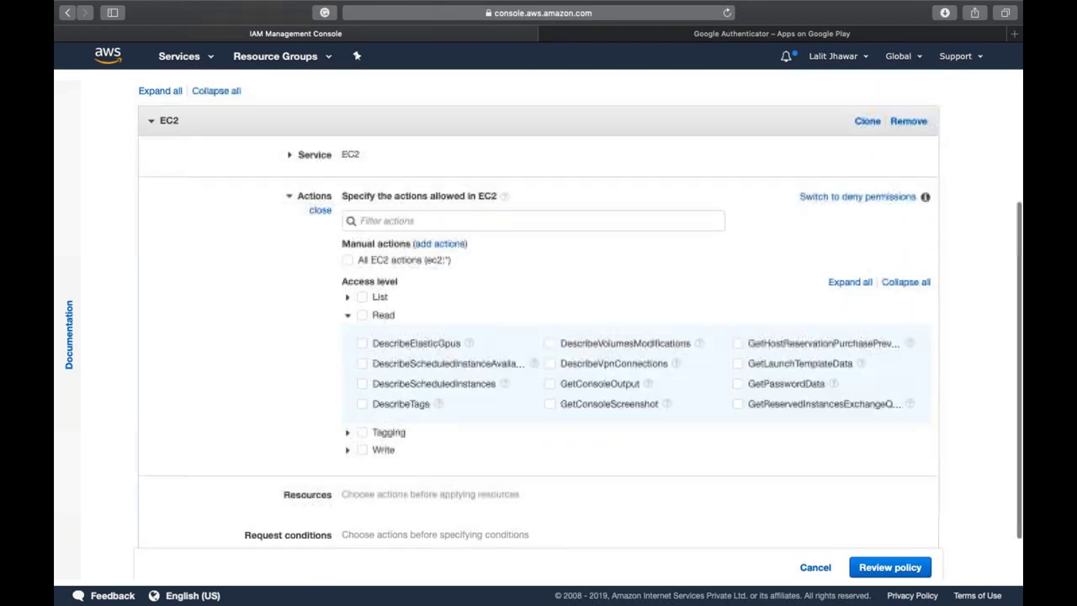
left_click(350, 433)
scroll(351, 435, "down", 3)
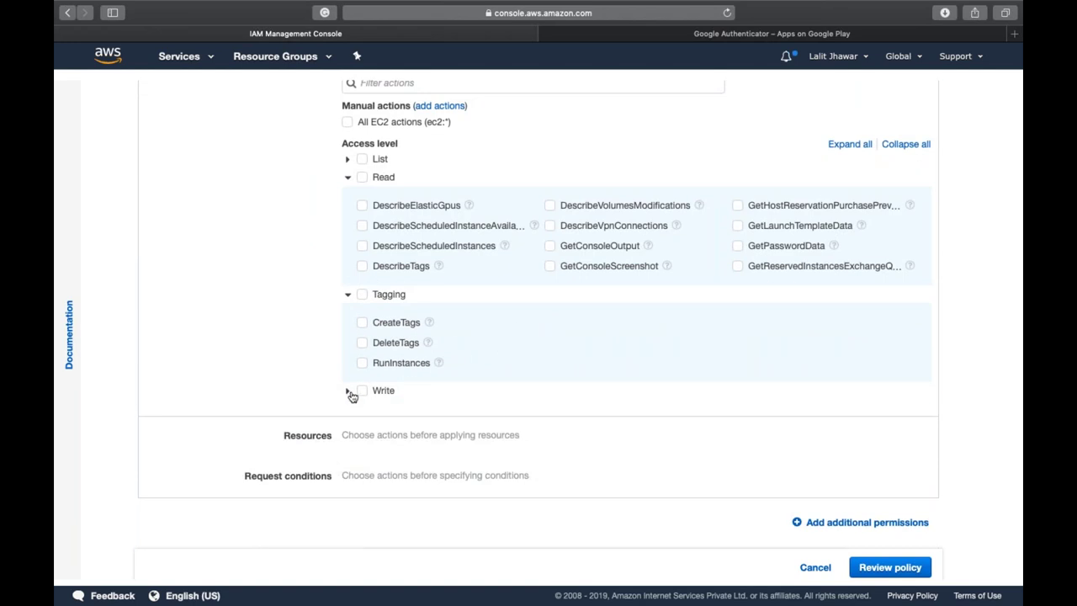
left_click(350, 392)
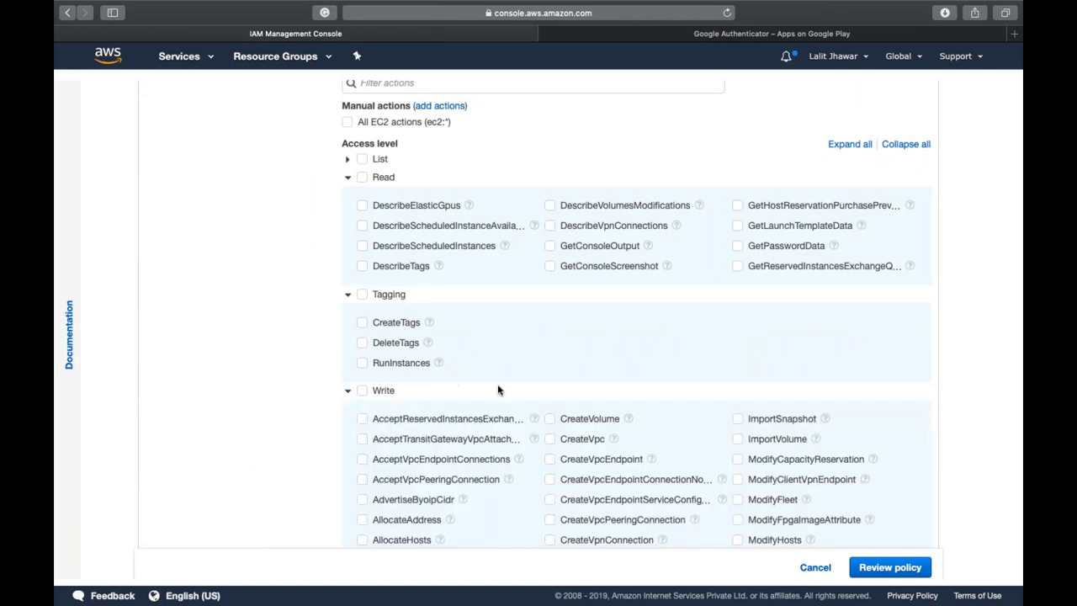
scroll(512, 375, "down", 4)
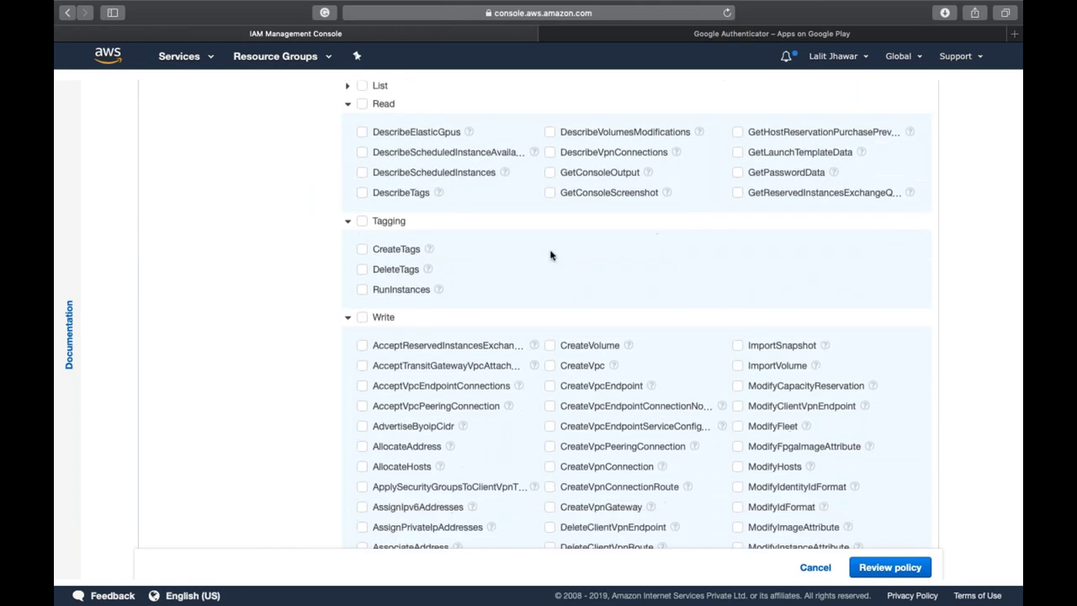
left_click(613, 255)
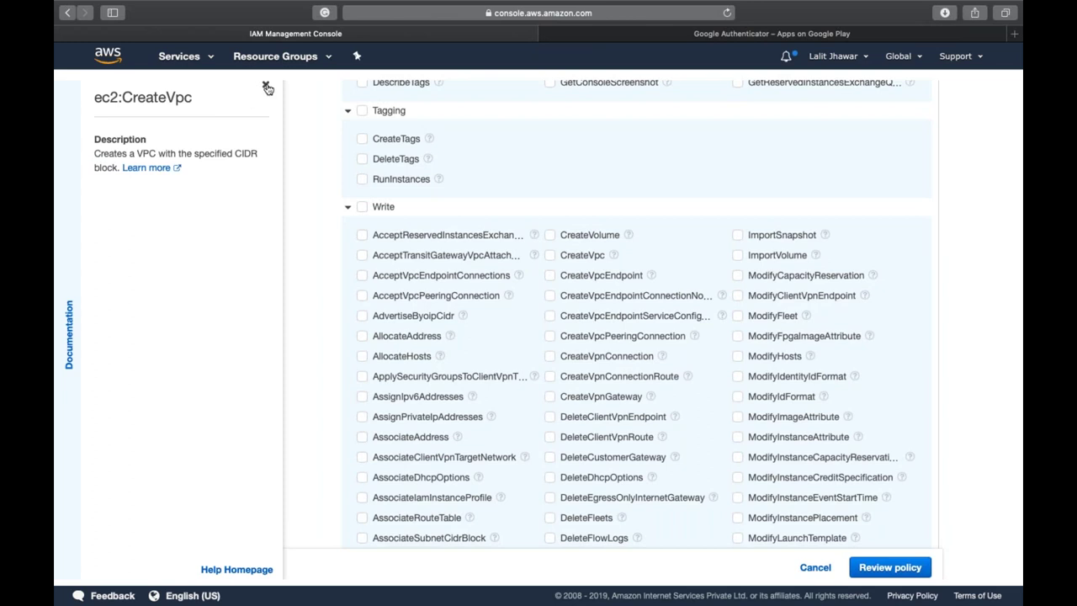
left_click(265, 88)
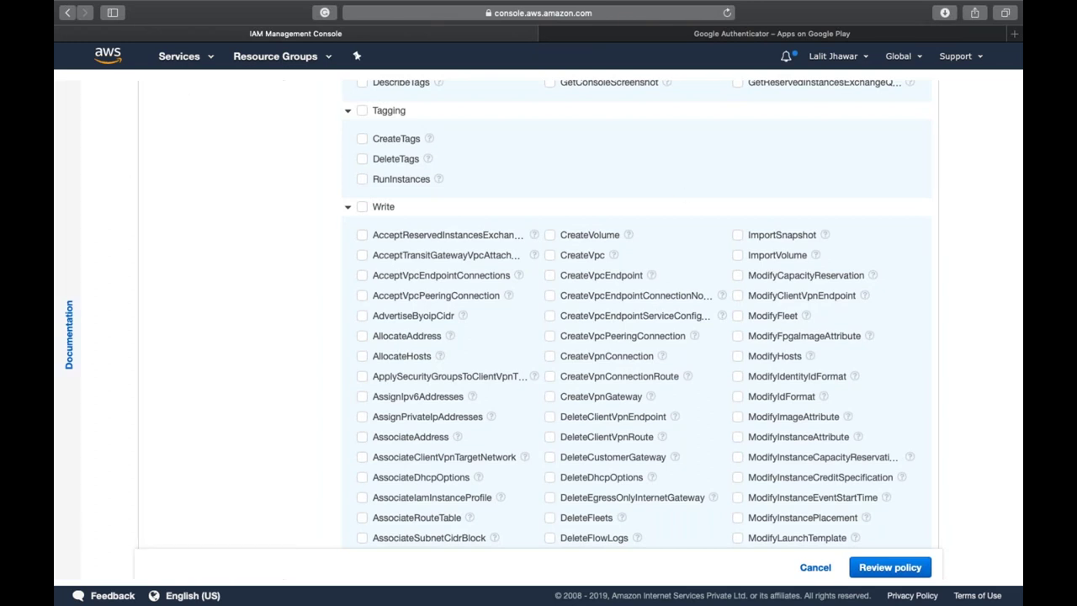
scroll(704, 294, "down", 10)
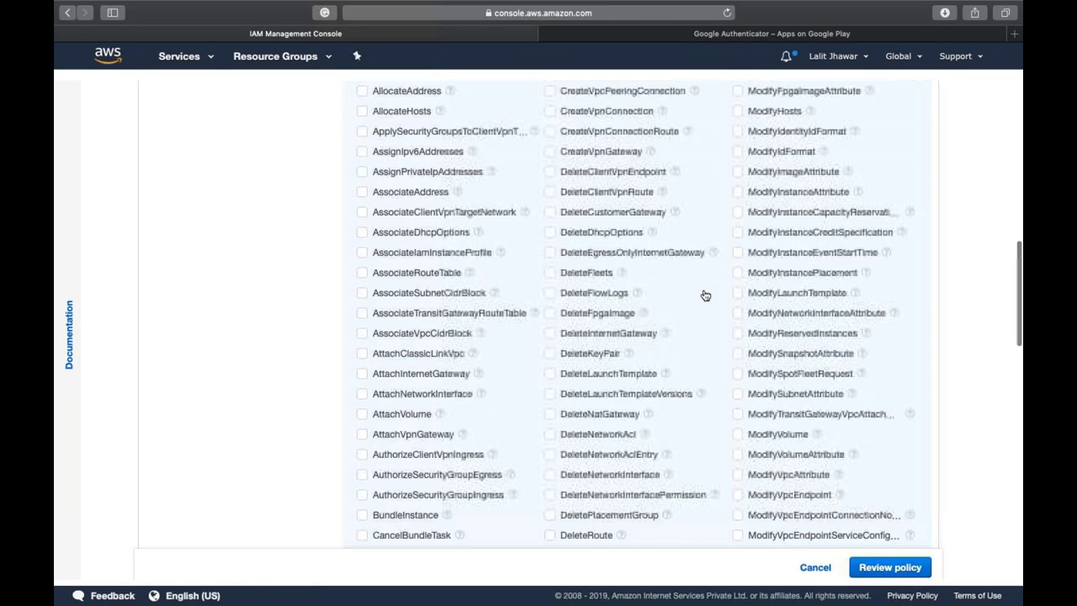
scroll(639, 316, "up", 15)
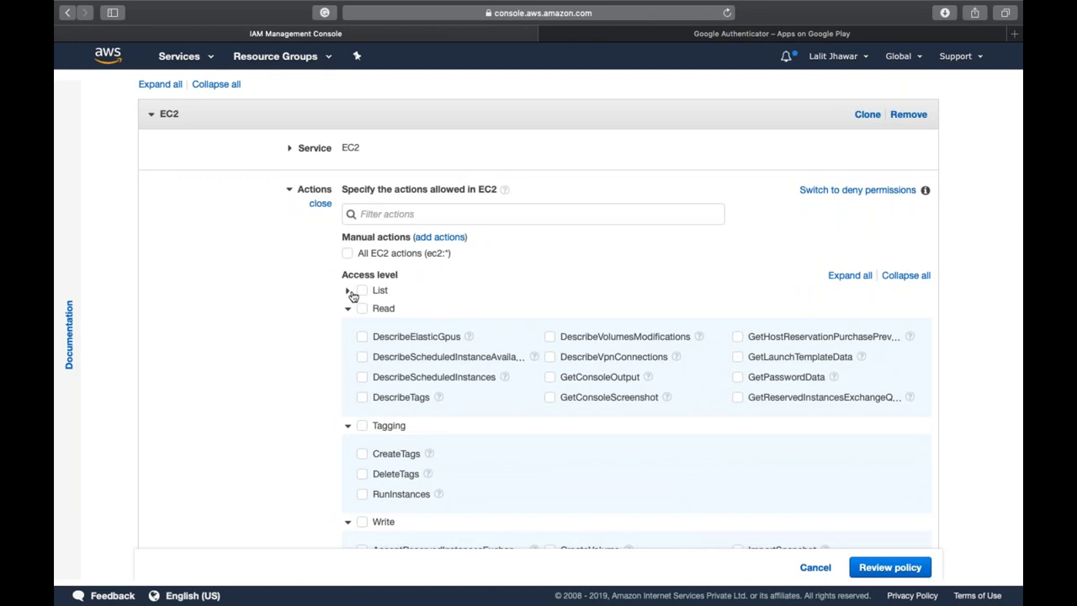
- Allow all EC2 actions and set Resources to All resources
left_click(360, 291)
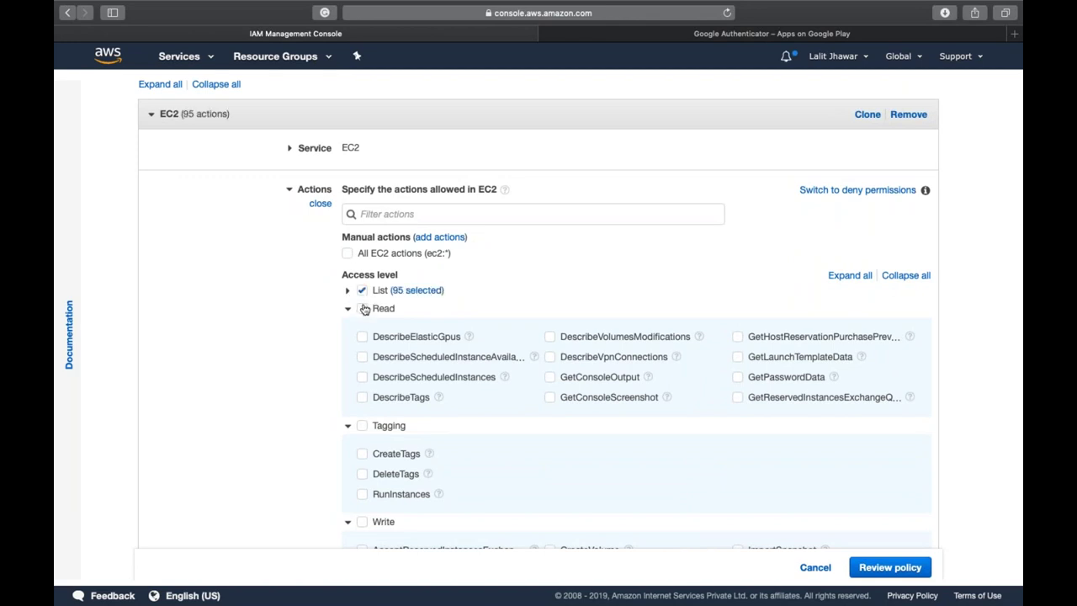
left_click(363, 309)
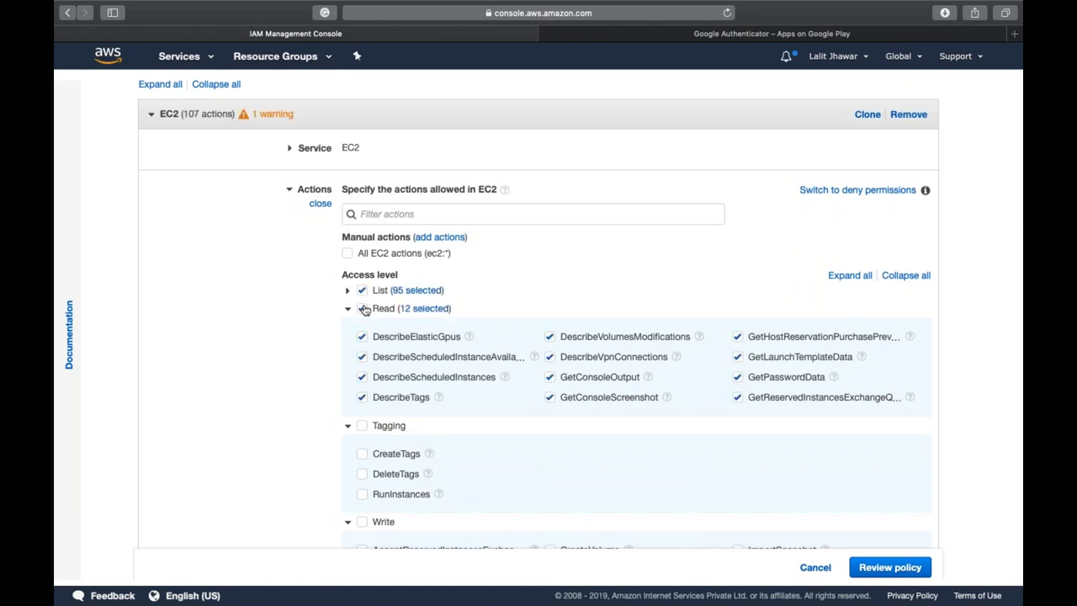
left_click(348, 256)
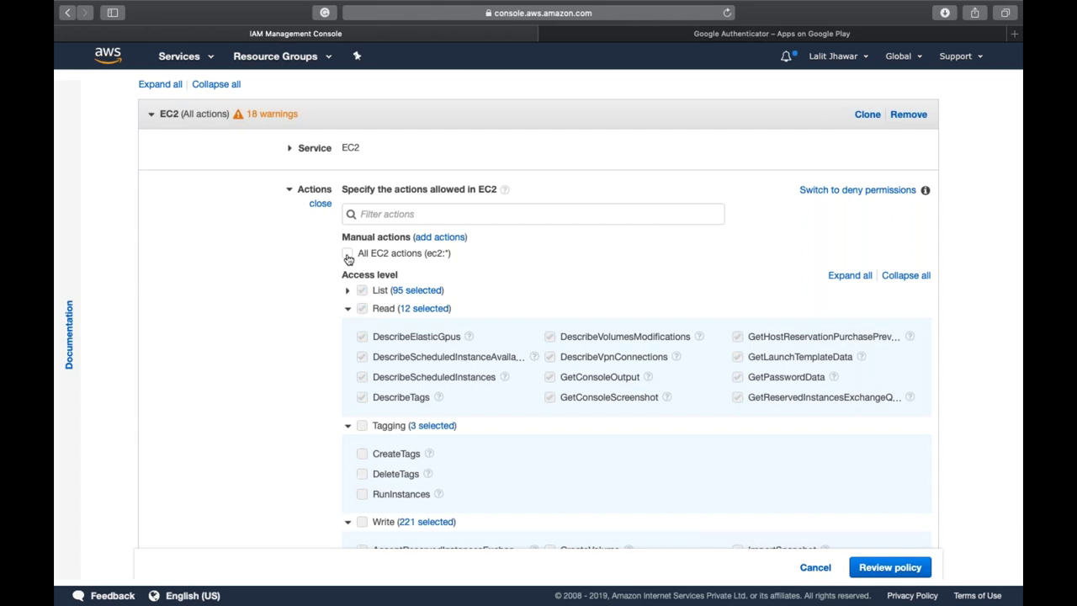
left_click(348, 309)
left_click(348, 326)
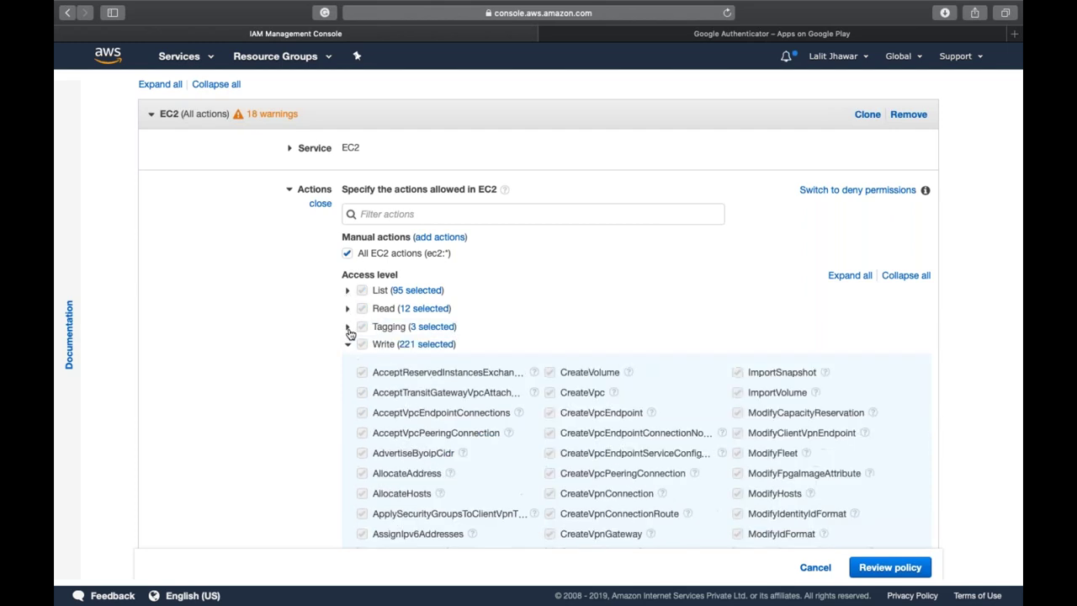
left_click(348, 345)
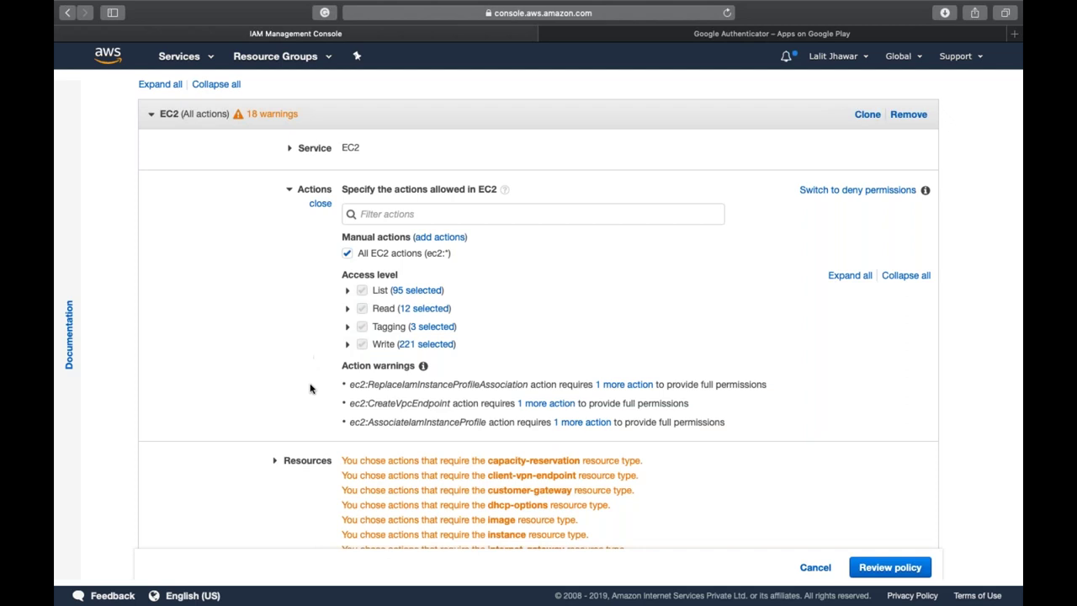
scroll(309, 385, "down", 3)
left_click(323, 342)
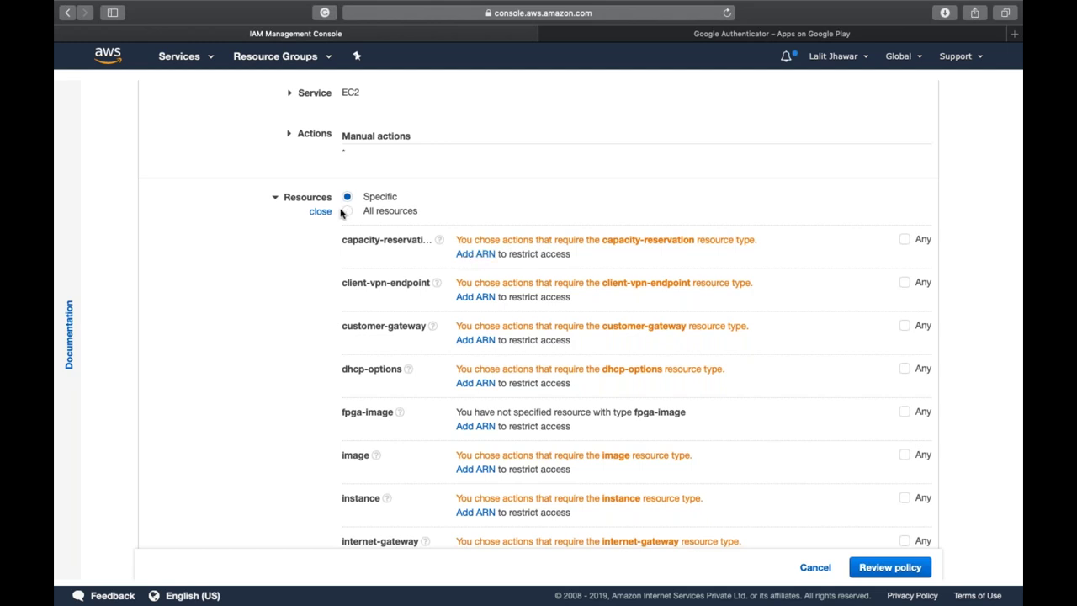
left_click(348, 212)
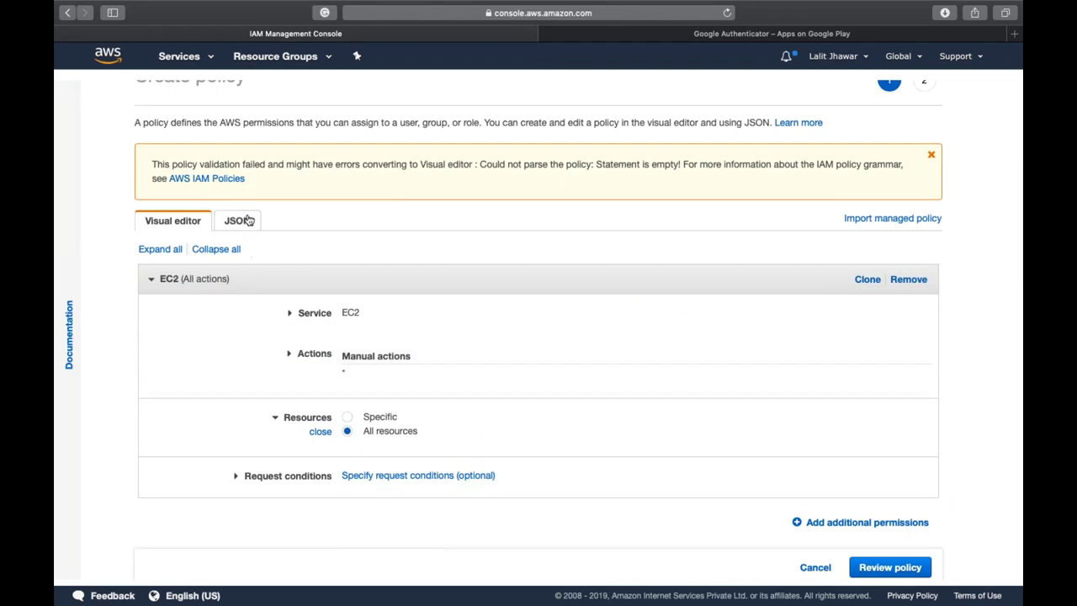
- In the JSON editor, duplicate the EC2 statement as a second statement
left_click(244, 221)
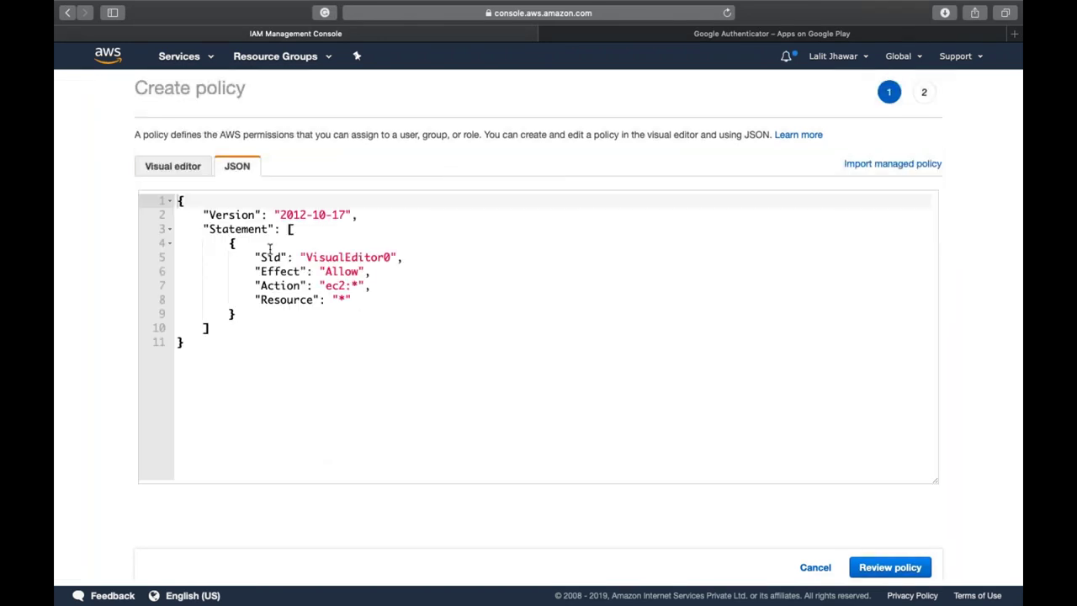
left_click(308, 321)
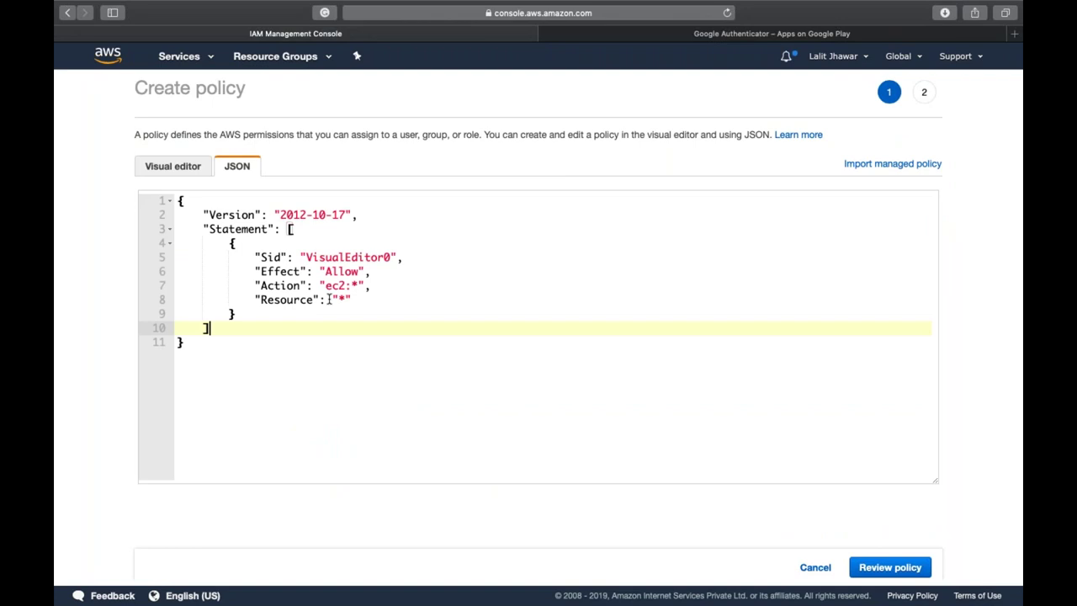
double_click(340, 271)
double_click(341, 285)
left_click_drag(313, 299, 352, 299)
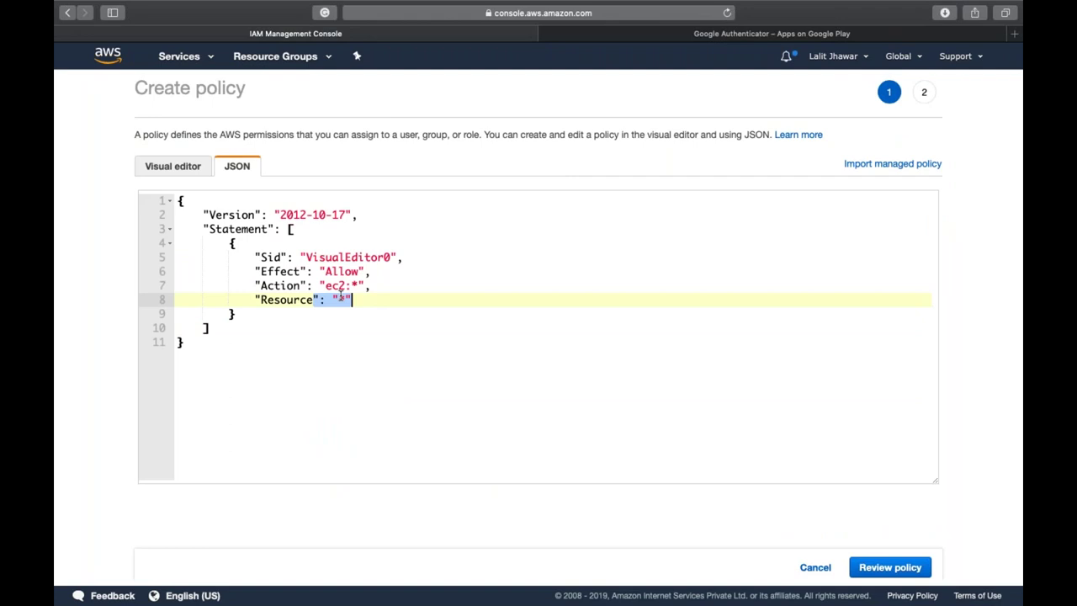
left_click(262, 272)
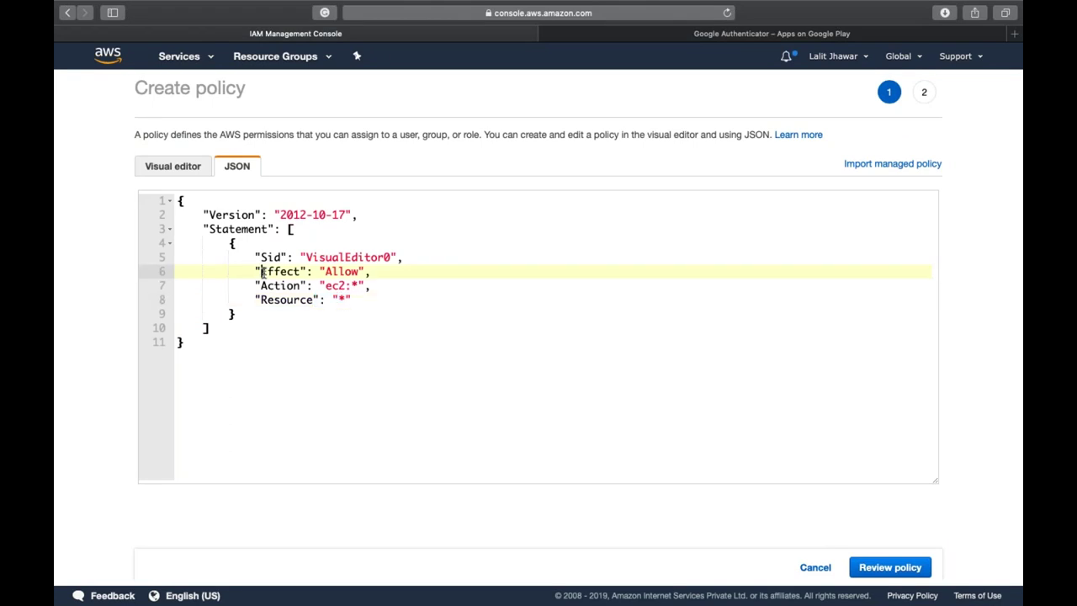
left_click_drag(229, 243, 253, 312)
key("super+c")
left_click(253, 312)
type(",")
key("Return")
key("super+v")
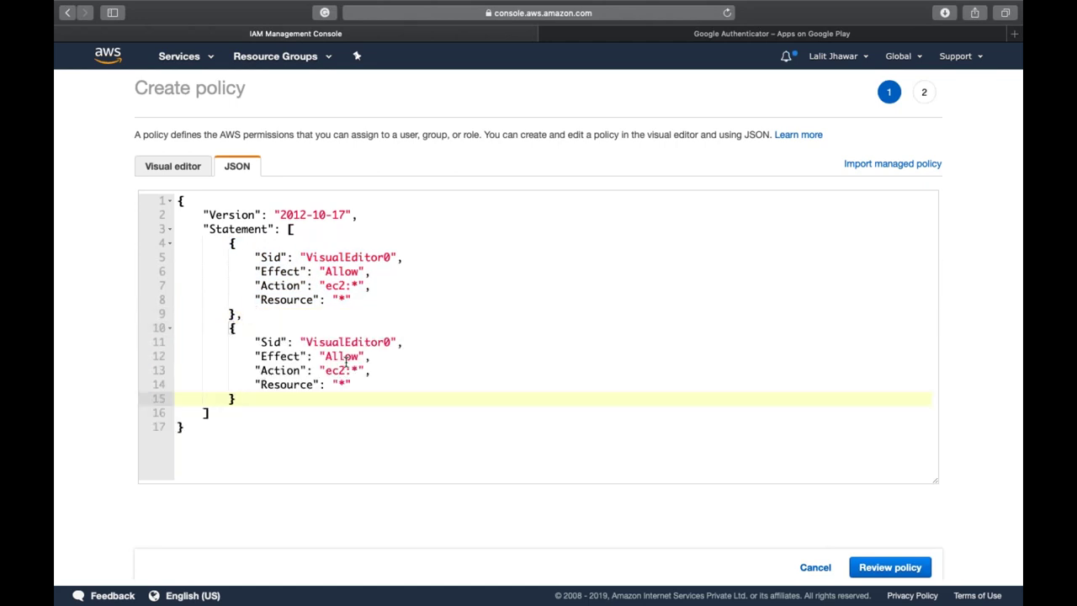
- Change the copy's action service to s3 and set the Sids to S3Access and Ec2Access
left_click(340, 370)
double_click(339, 370)
type("s3")
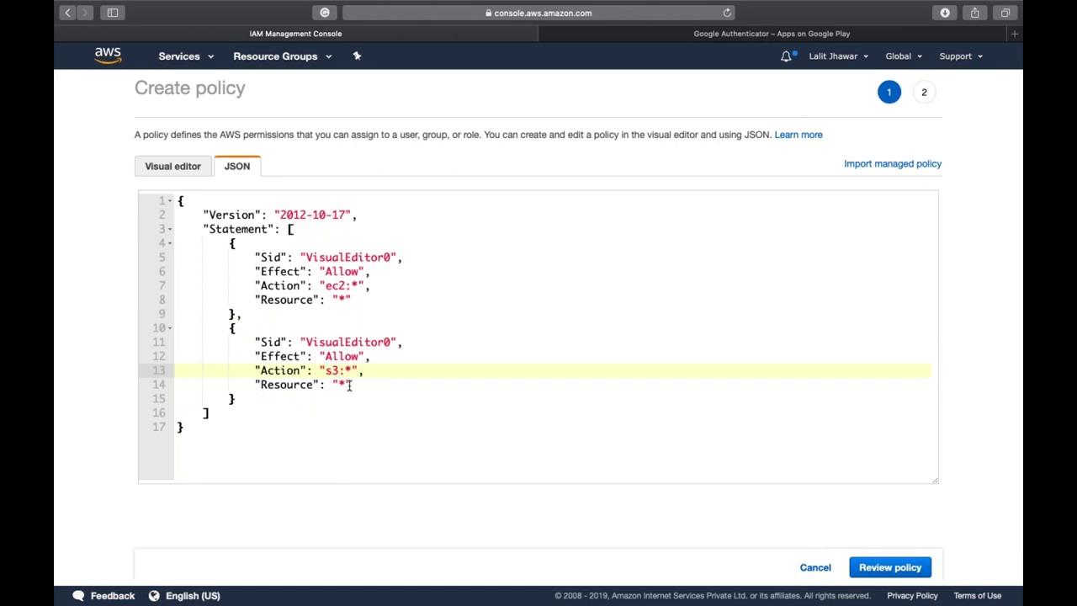
left_click(345, 383)
double_click(336, 385)
double_click(331, 371)
double_click(362, 340)
type("S3Ac")
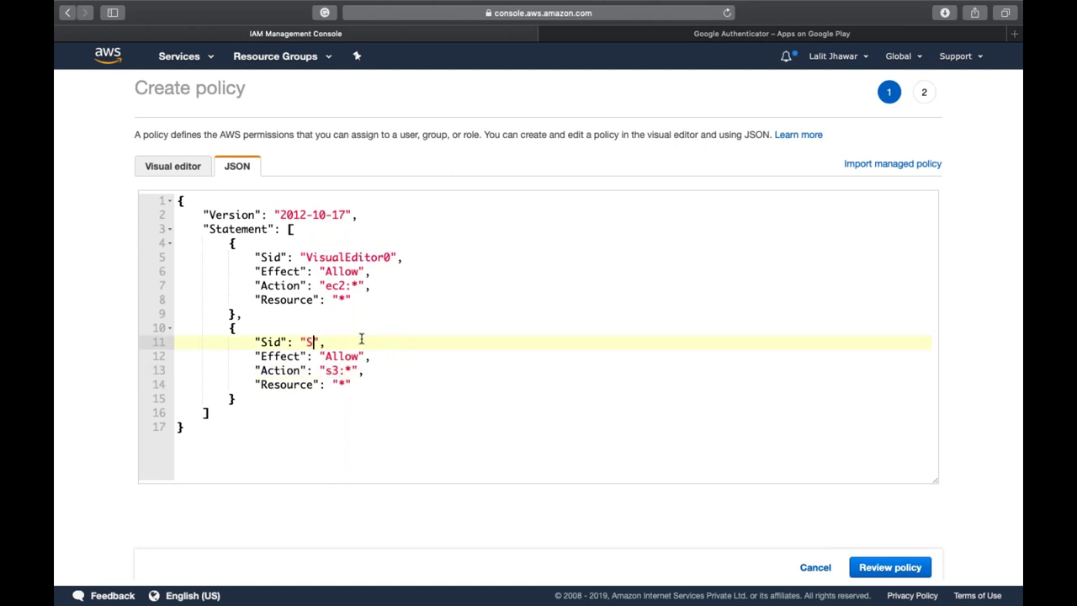
type("cess")
double_click(340, 256)
type("Ec2A")
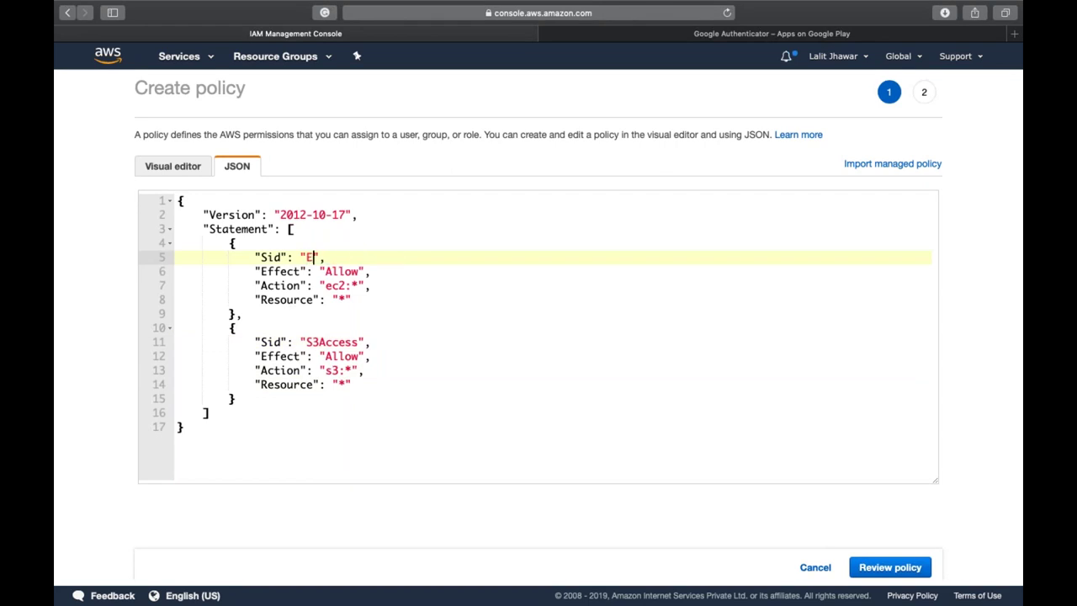
type("ccess")
left_click(900, 570)
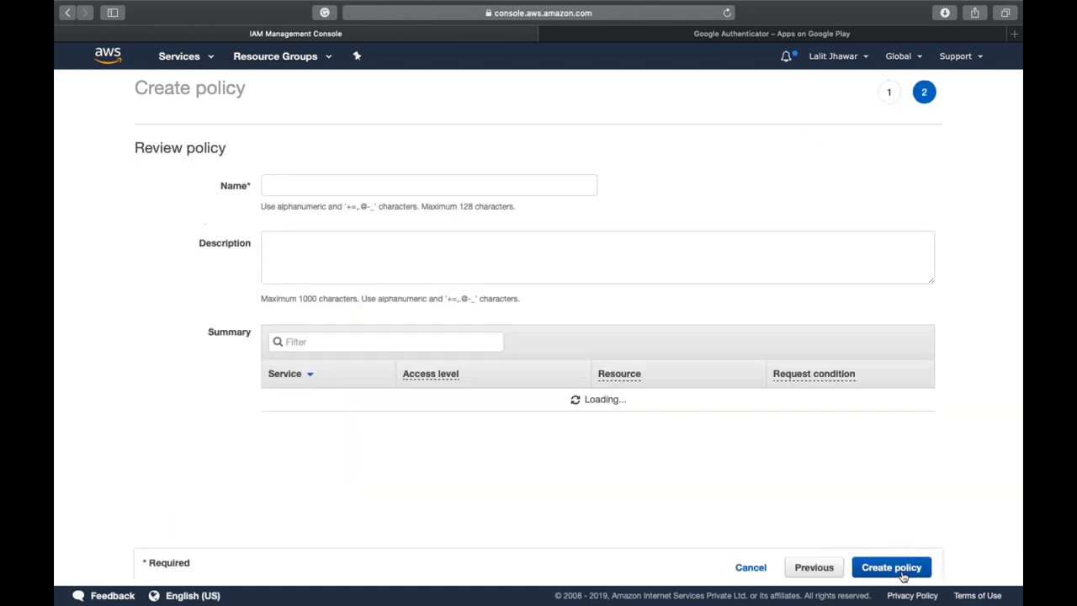
- Name the policy EC2-S3Access and create it
left_click(453, 185)
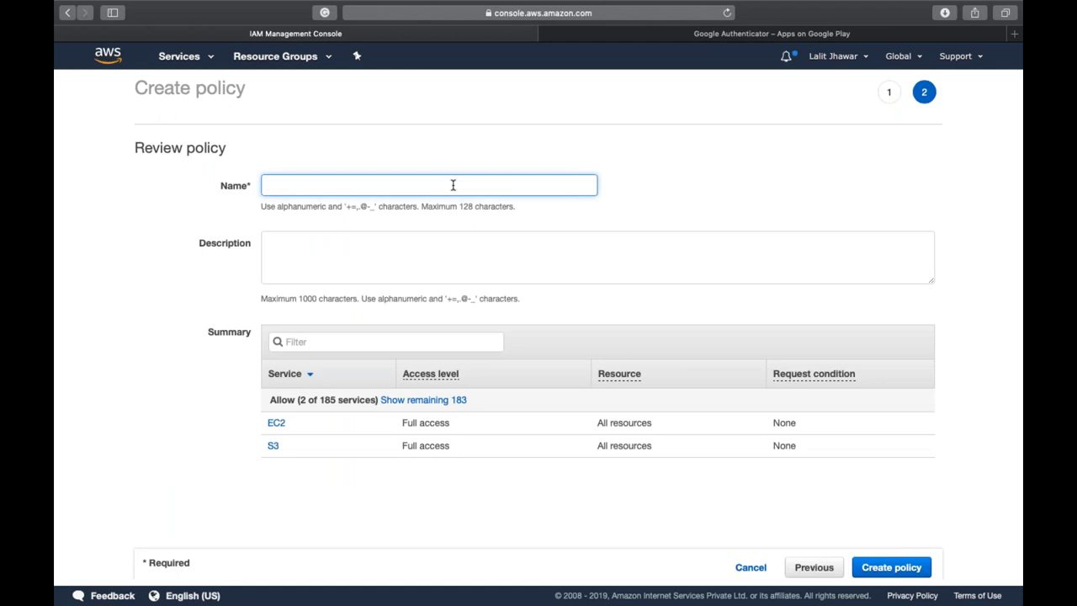
type("EC2-")
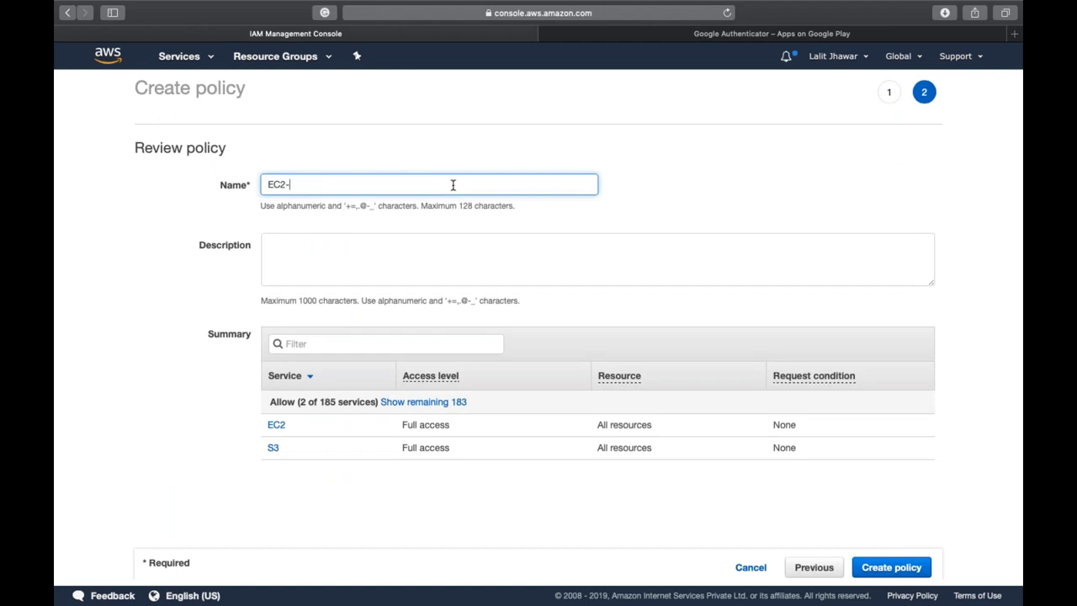
type("S3Access")
left_click(507, 237)
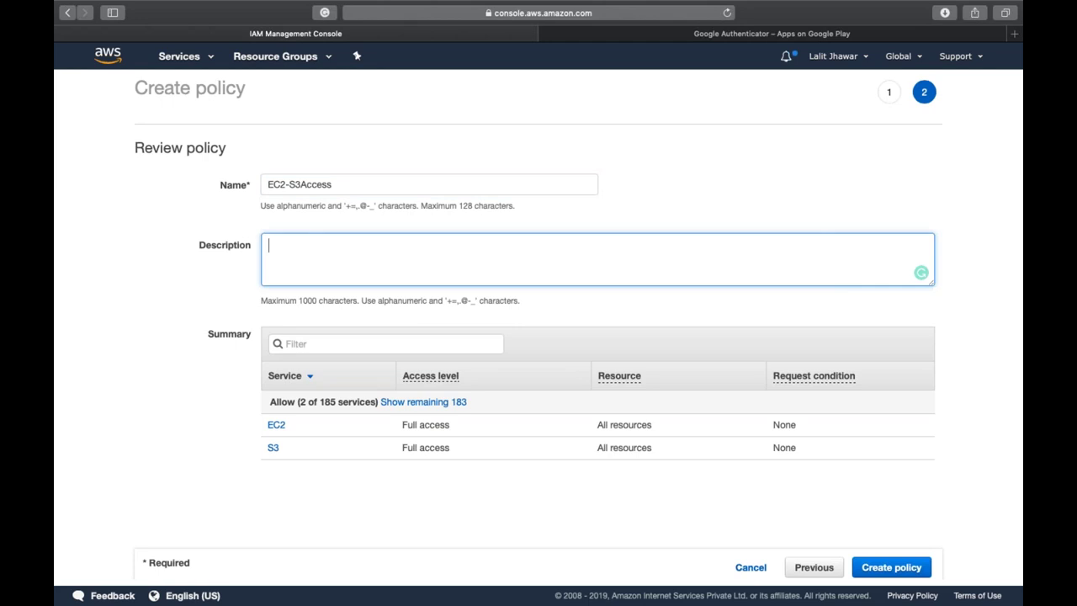
left_click(880, 572)
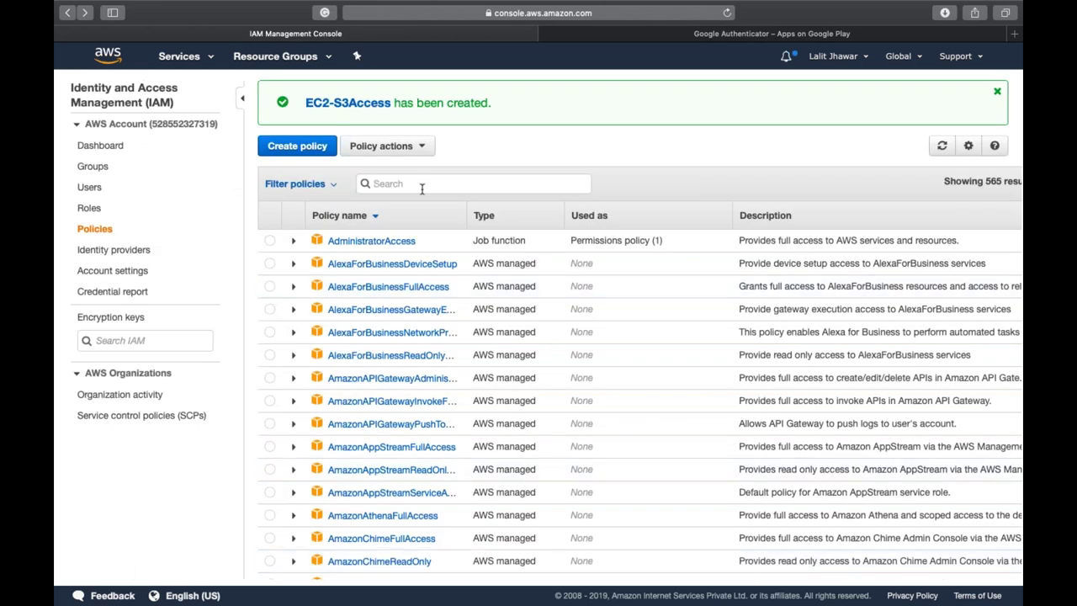
- Search policies for 'ec2-' and expand EC2-S3Access to check its statements
type("ec2-")
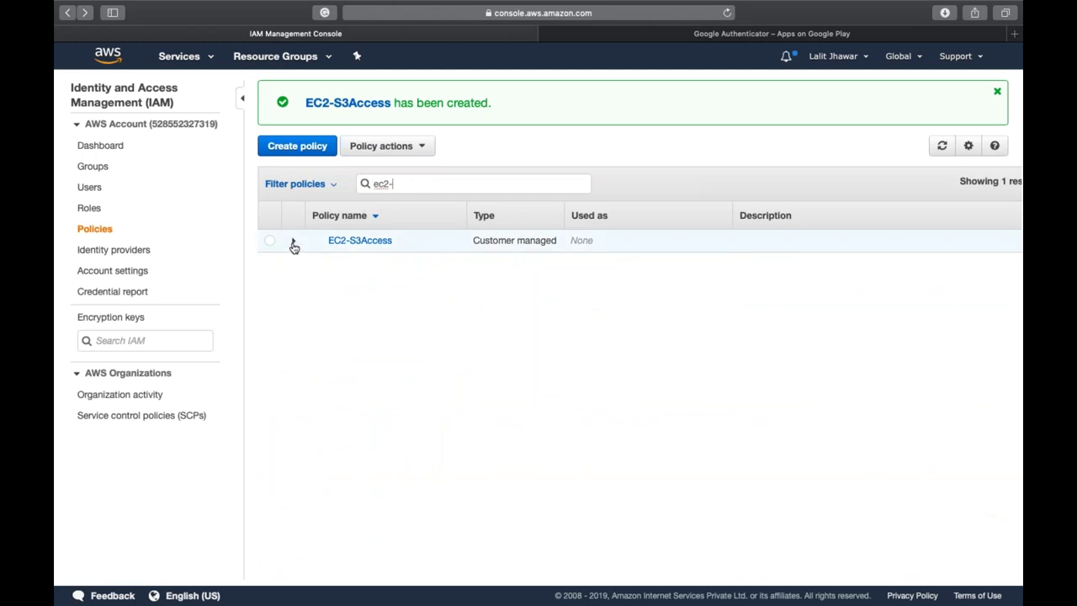
left_click(293, 241)
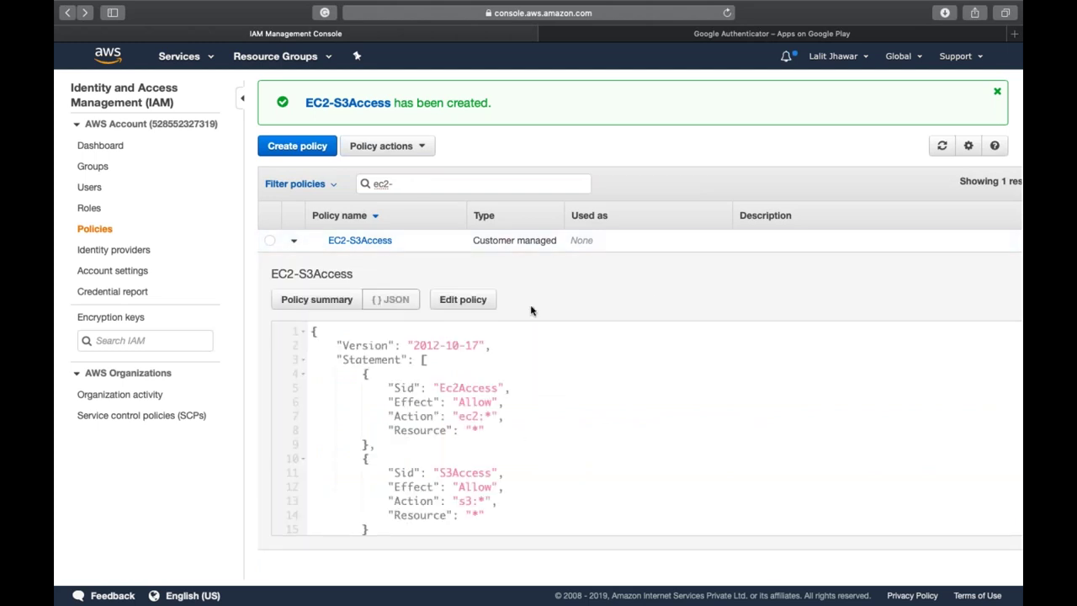
scroll(519, 437, "down", 3)
scroll(520, 437, "up", 3)
- Start a new role with EC2 as the service that will use it
left_click(88, 209)
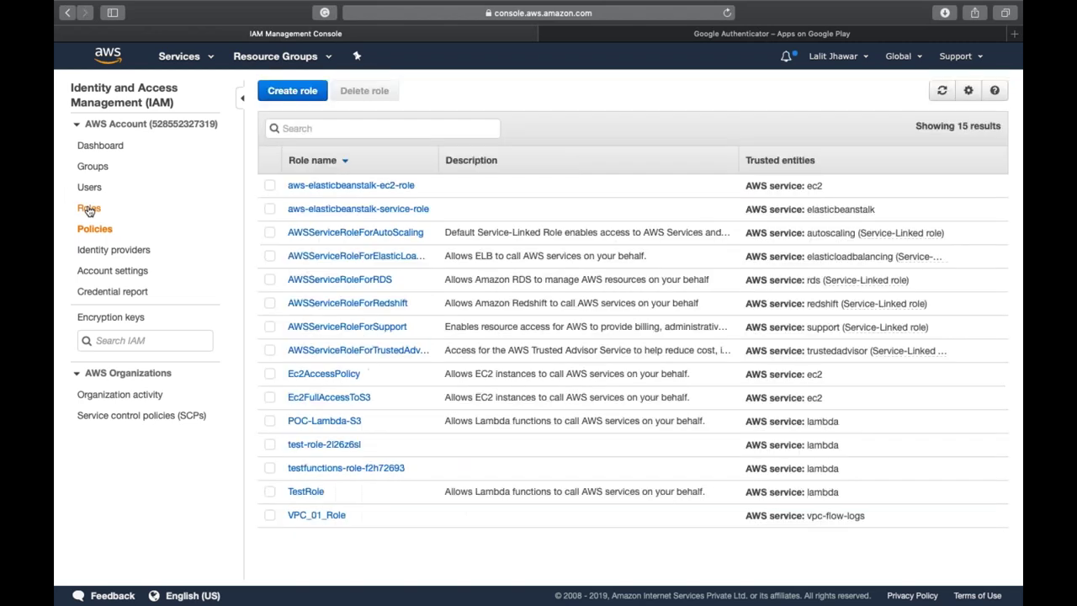
left_click(300, 91)
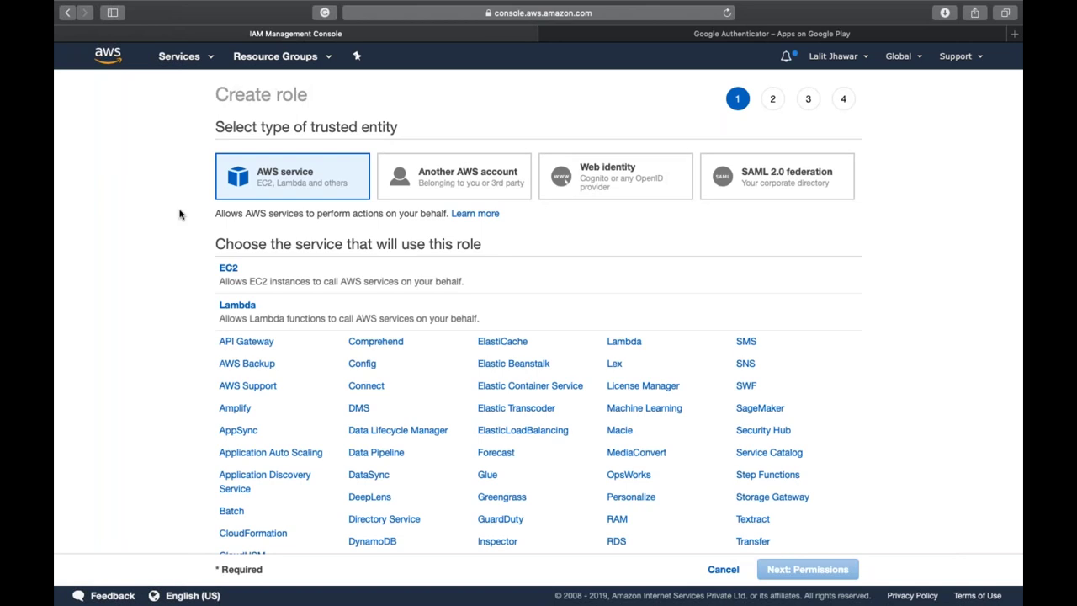
left_click(229, 275)
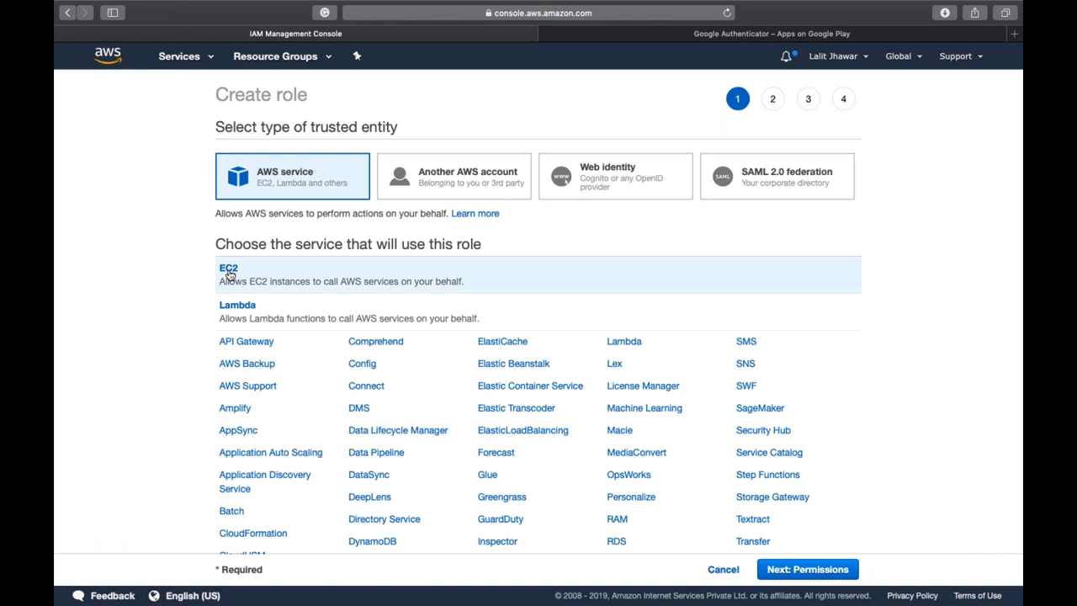
left_click(815, 572)
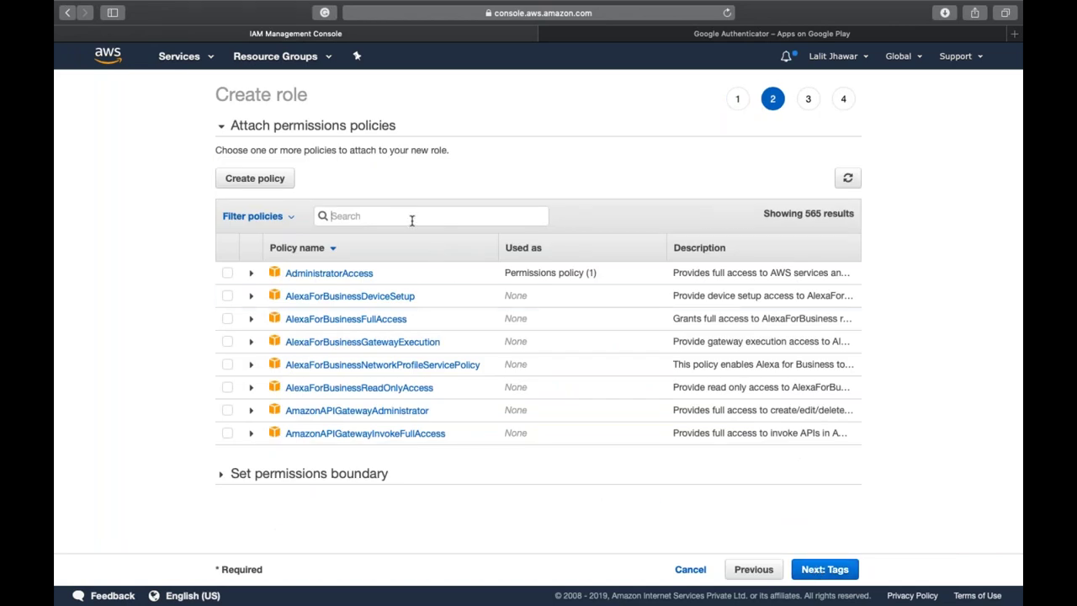
- Search 'ec2-s' and attach the EC2-S3Access policy to the role
type("s3f")
key("BackSpace")
key("BackSpace")
key("BackSpace")
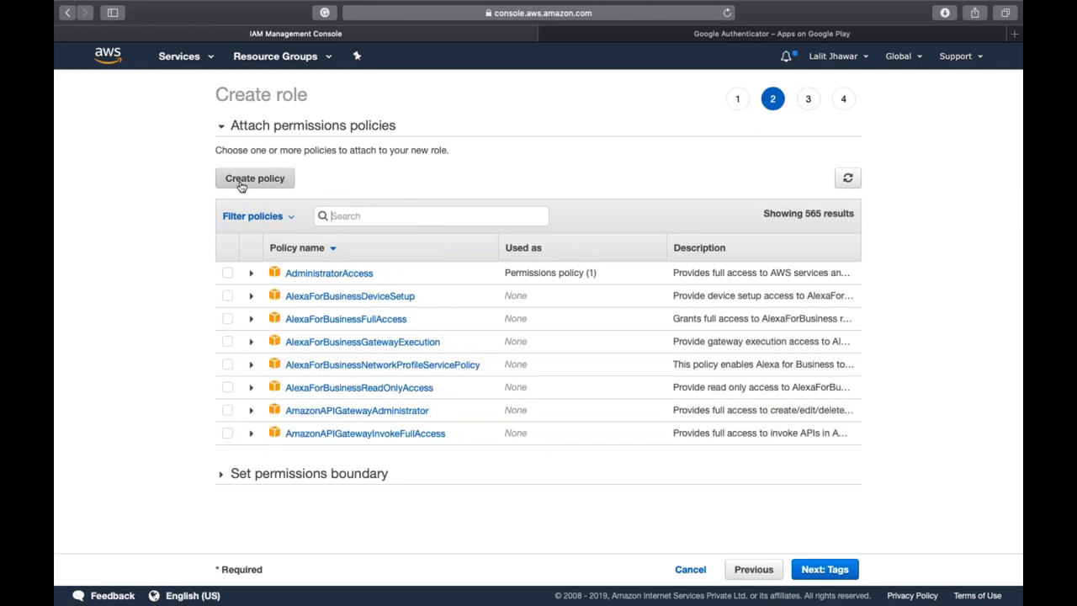
type("e2")
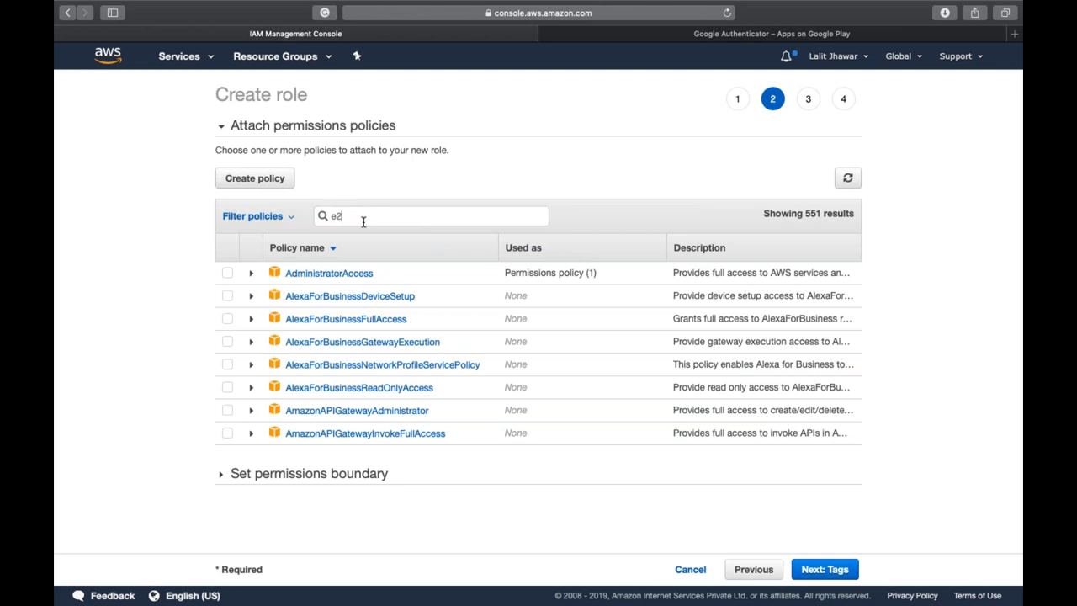
key("BackSpace")
type("c2")
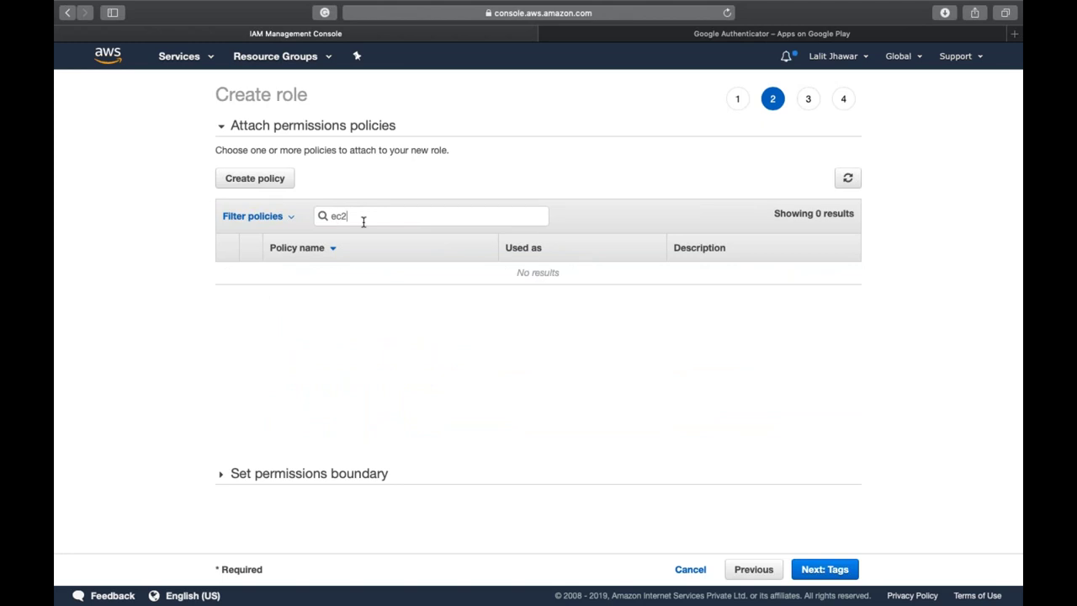
type("-s")
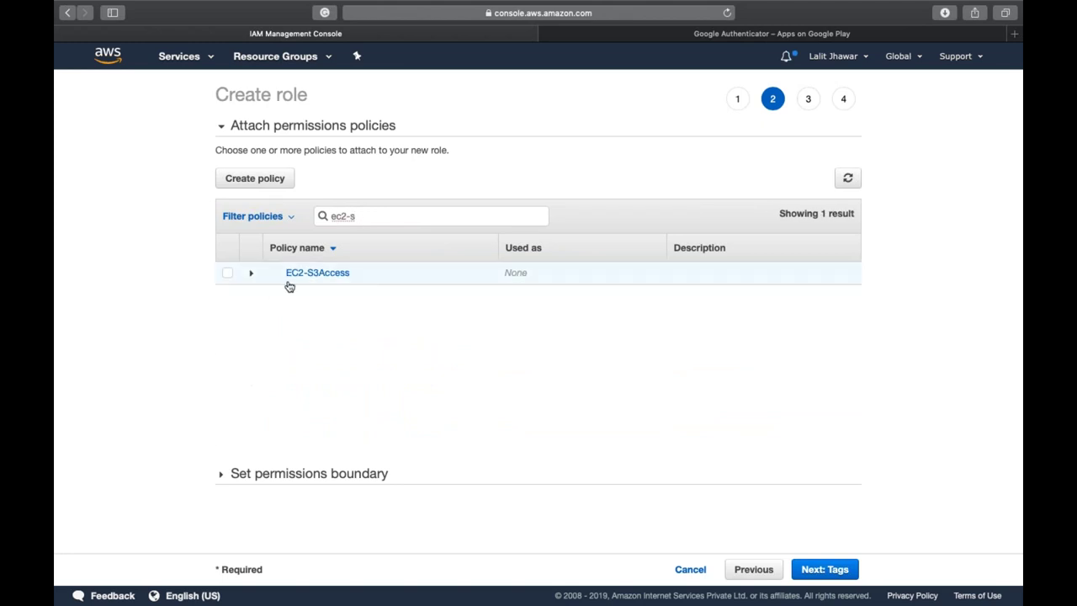
left_click(227, 274)
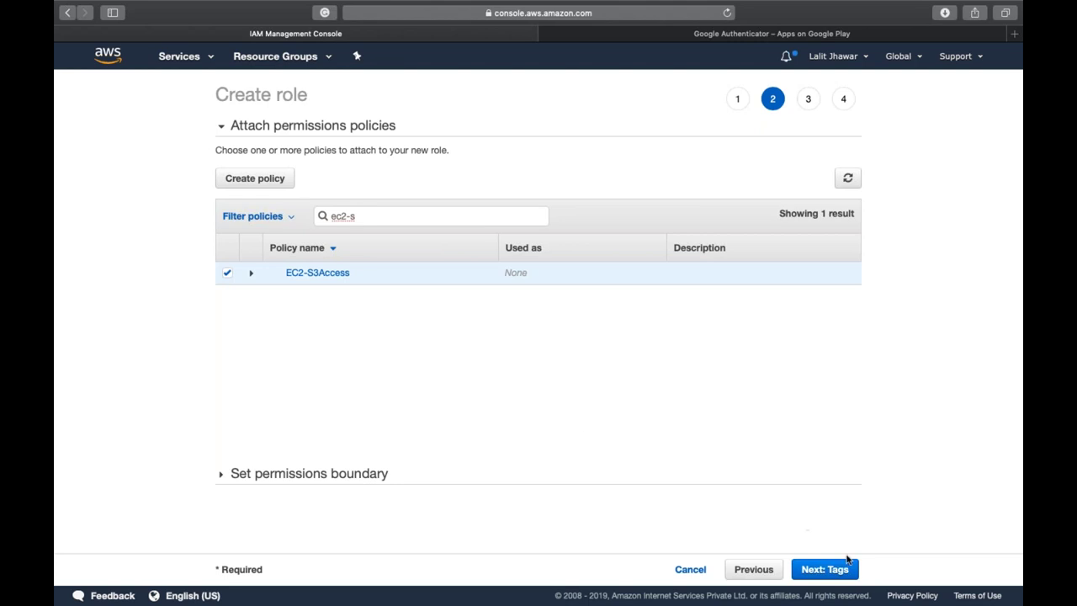
left_click(820, 569)
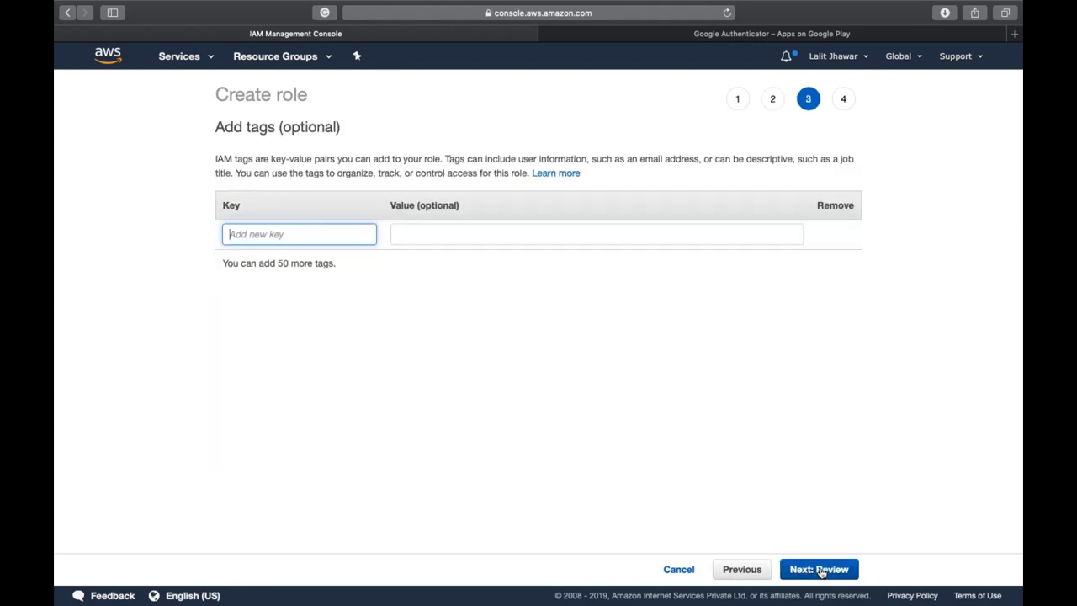
- Skip tags, name the role Ec2FullAccessTo-S3 and create it
left_click(819, 570)
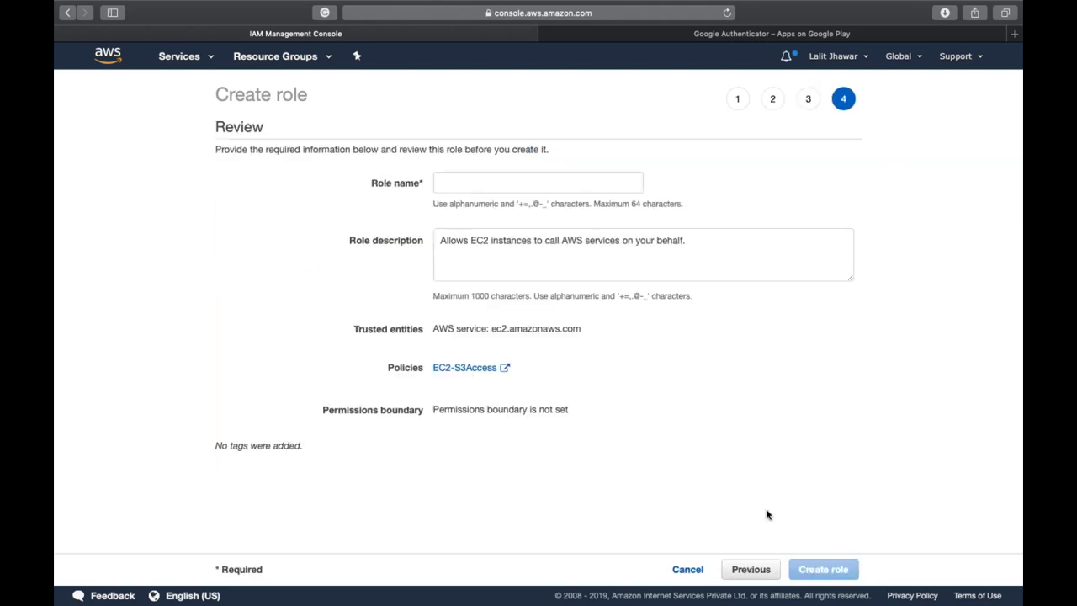
left_click(550, 175)
type("Ec")
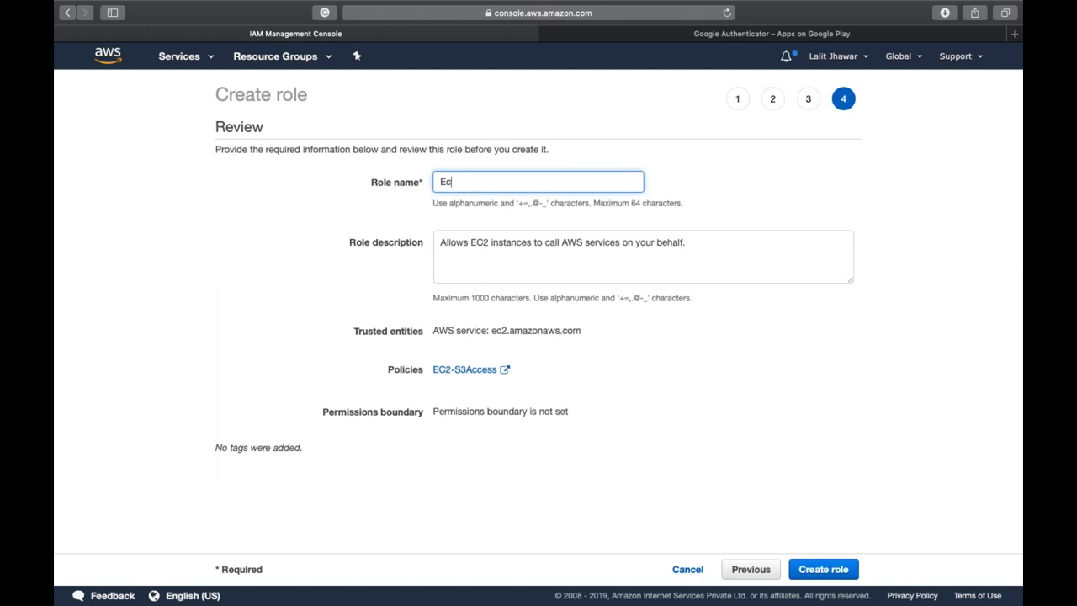
type("2FullAccessToS3")
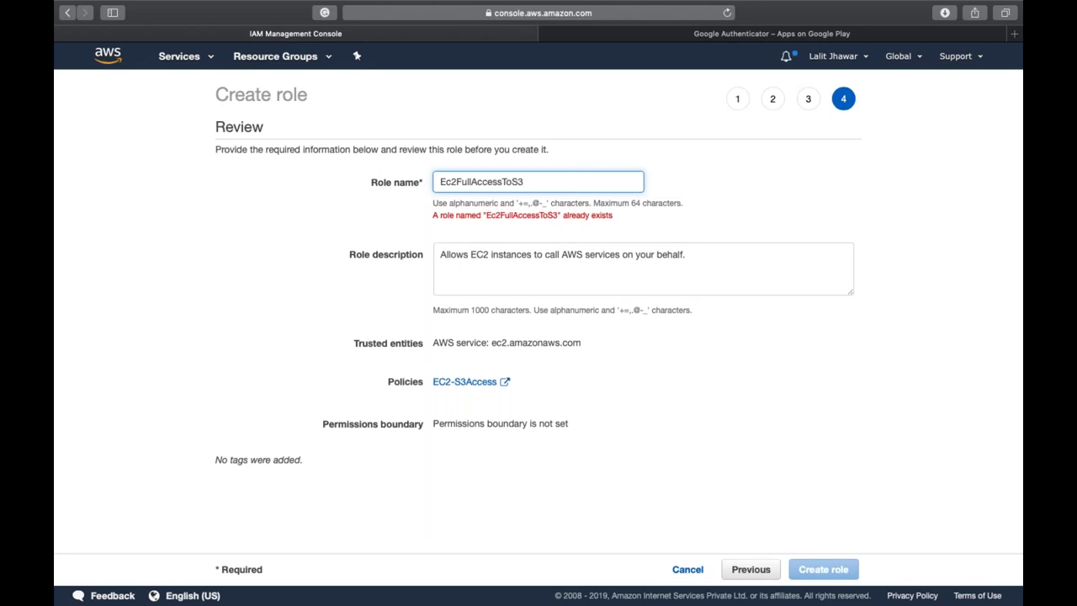
type("-")
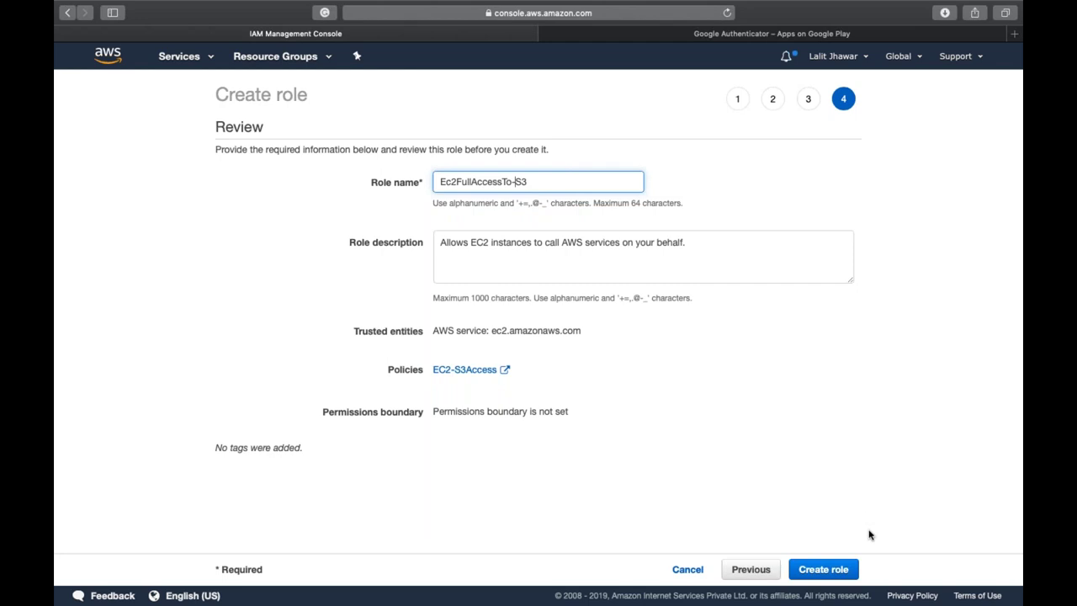
left_click(841, 571)
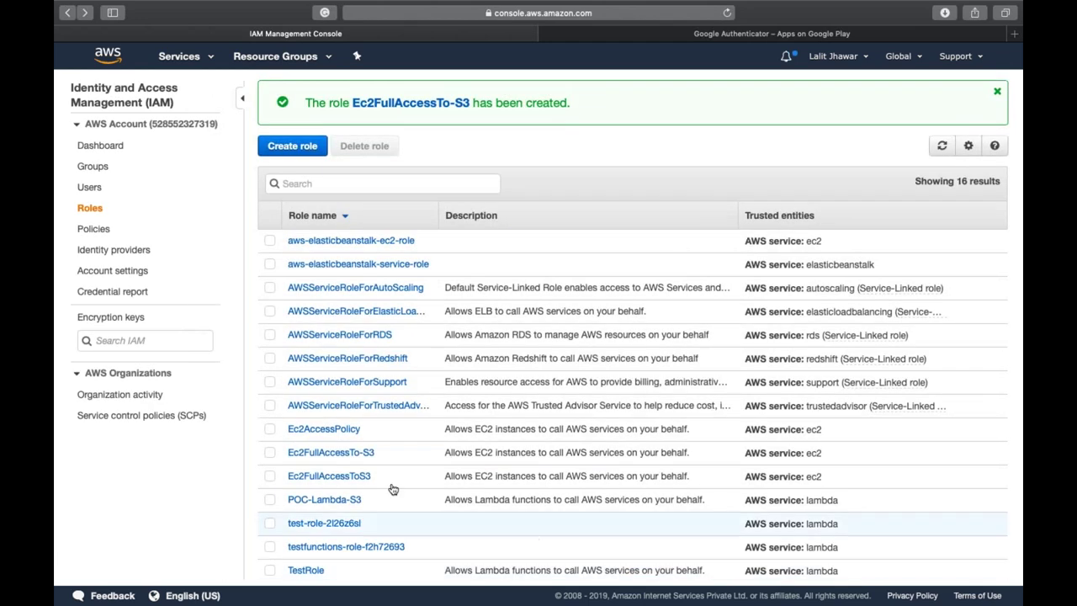
- Open the Ec2FullAccessTo-S3 role and check its ARN and trusted service ec2.amazonaws.com
scroll(328, 424, "down", 2)
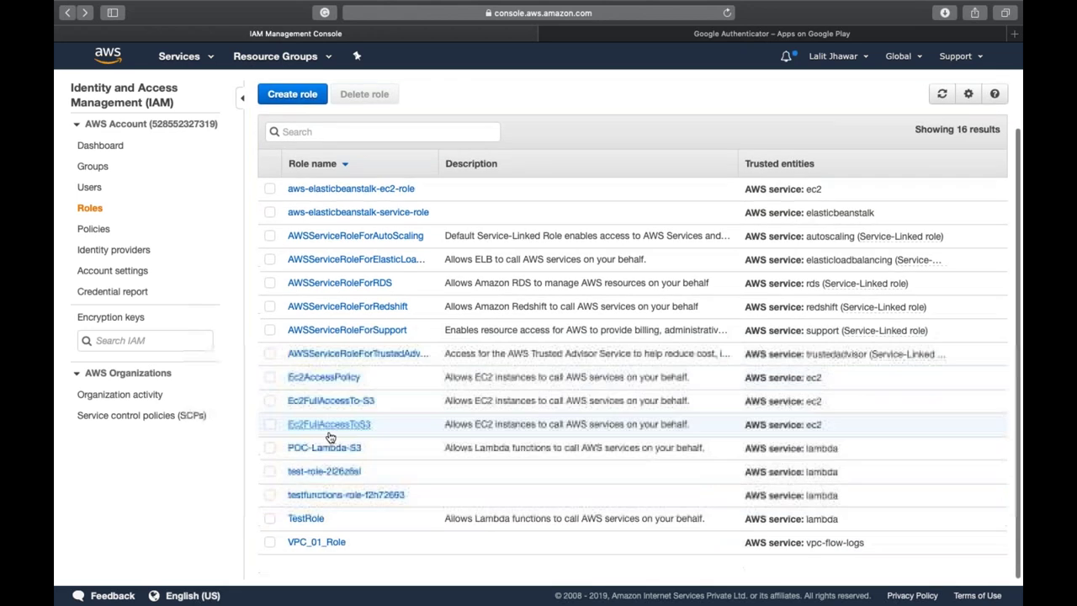
left_click(339, 401)
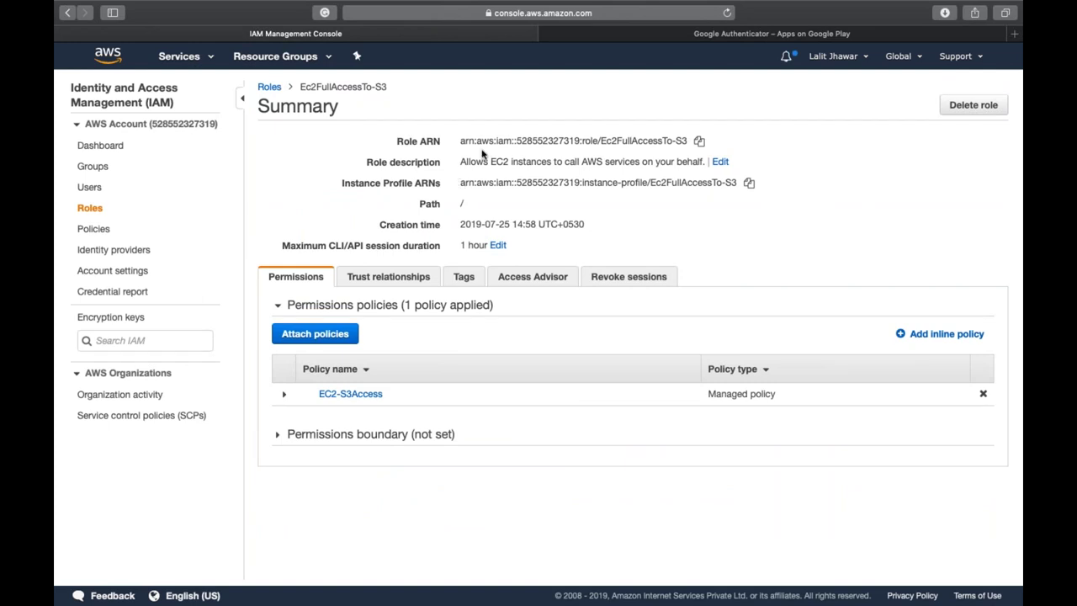
triple_click(488, 144)
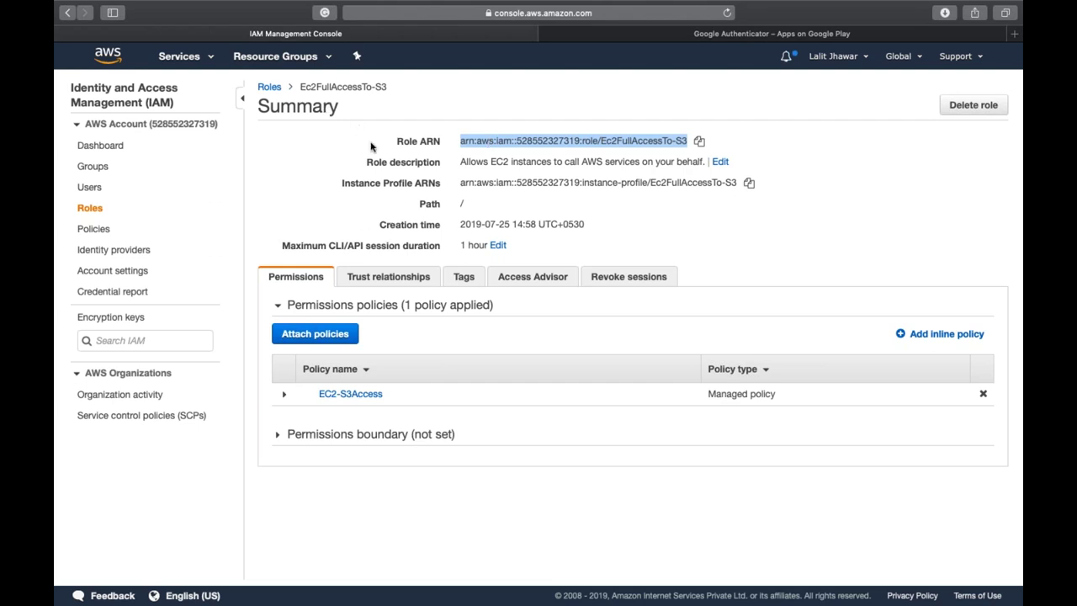
left_click(392, 279)
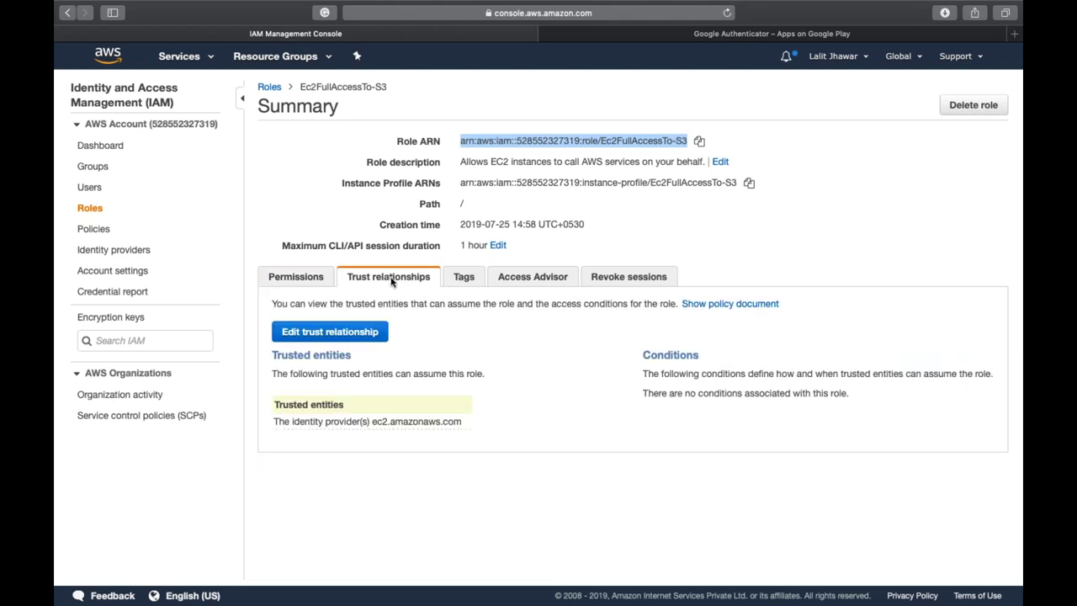
left_click_drag(373, 421, 461, 421)
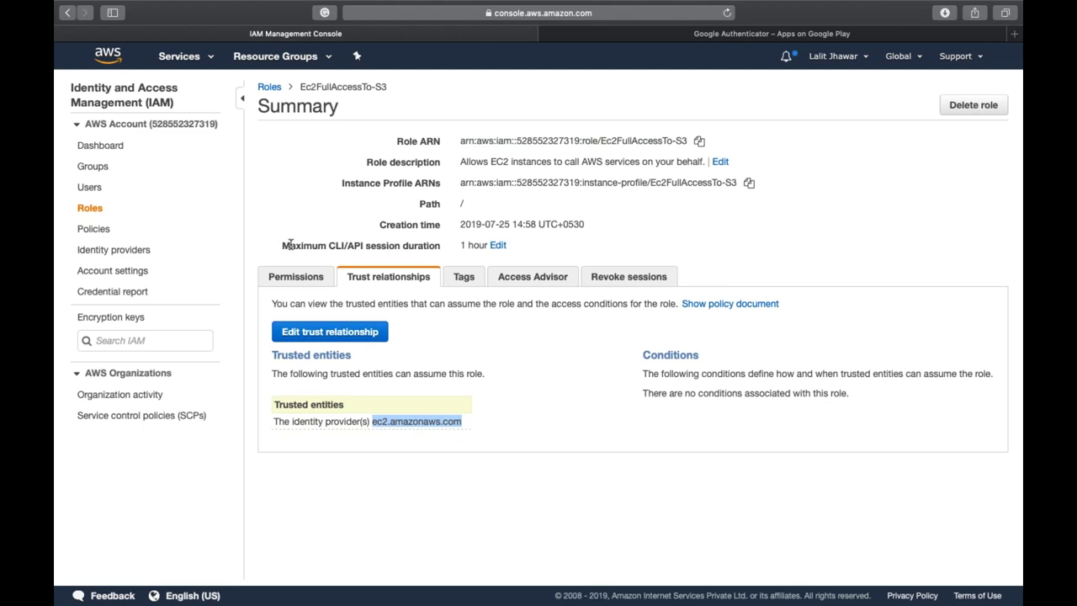
- Glance at the attached permissions, then open the trust relationship for editing
left_click(306, 286)
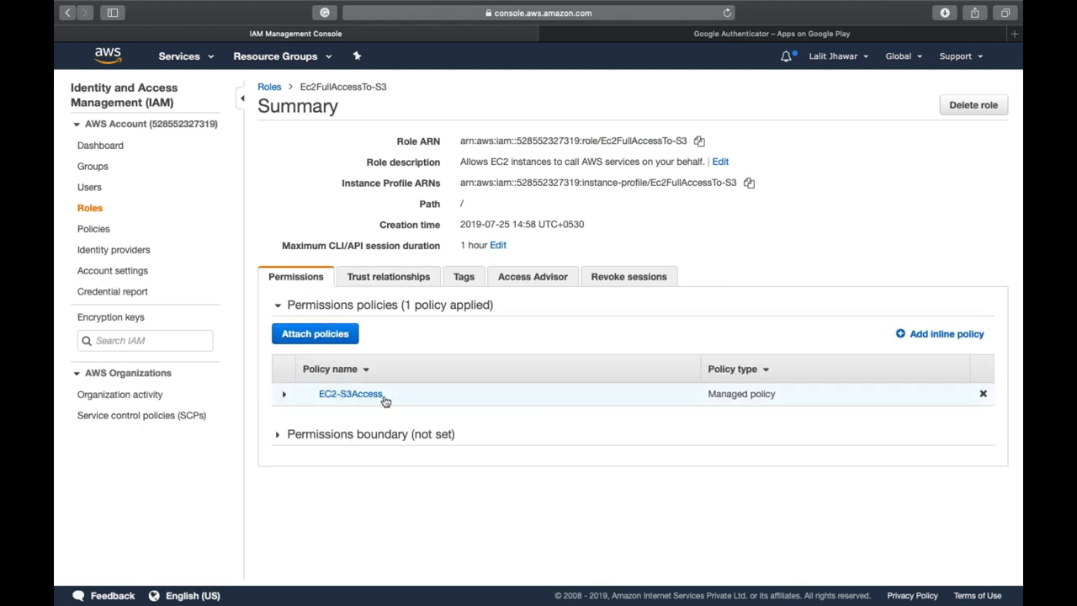
left_click(378, 290)
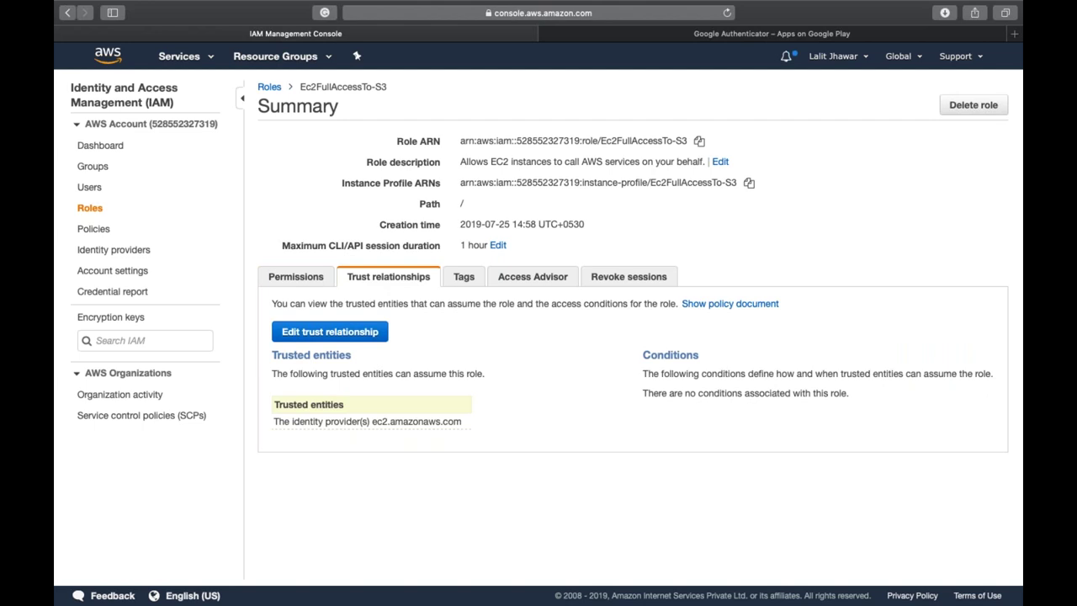
triple_click(410, 425)
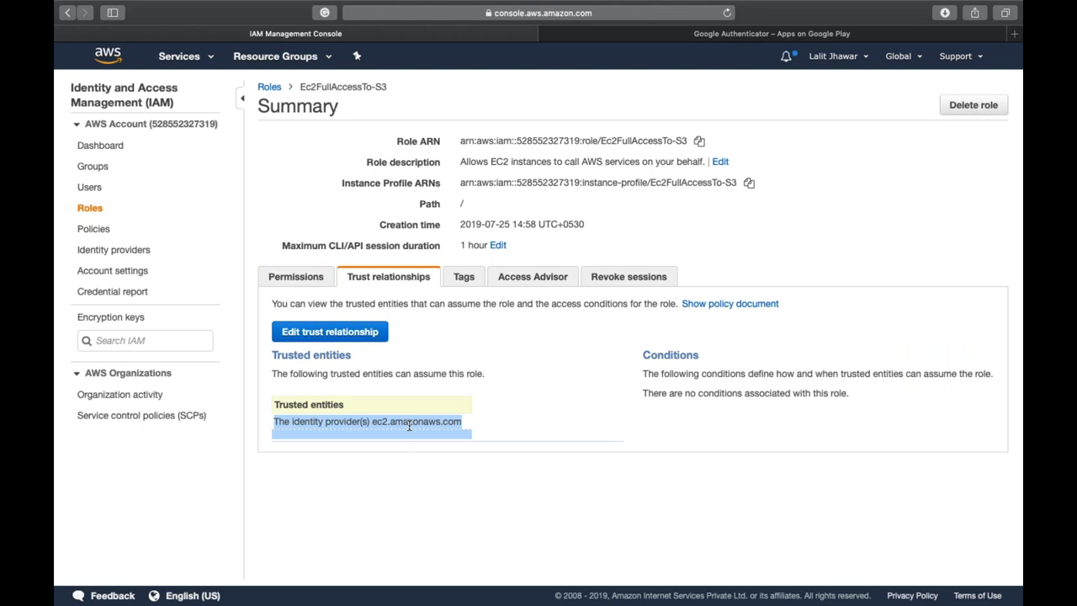
triple_click(410, 425)
left_click(699, 141)
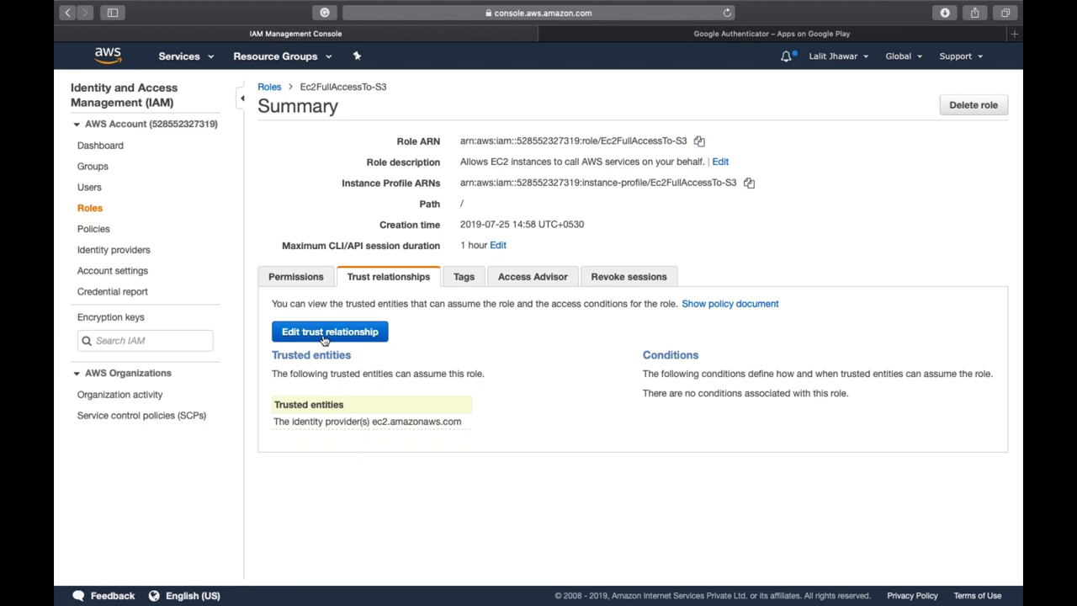
left_click(329, 331)
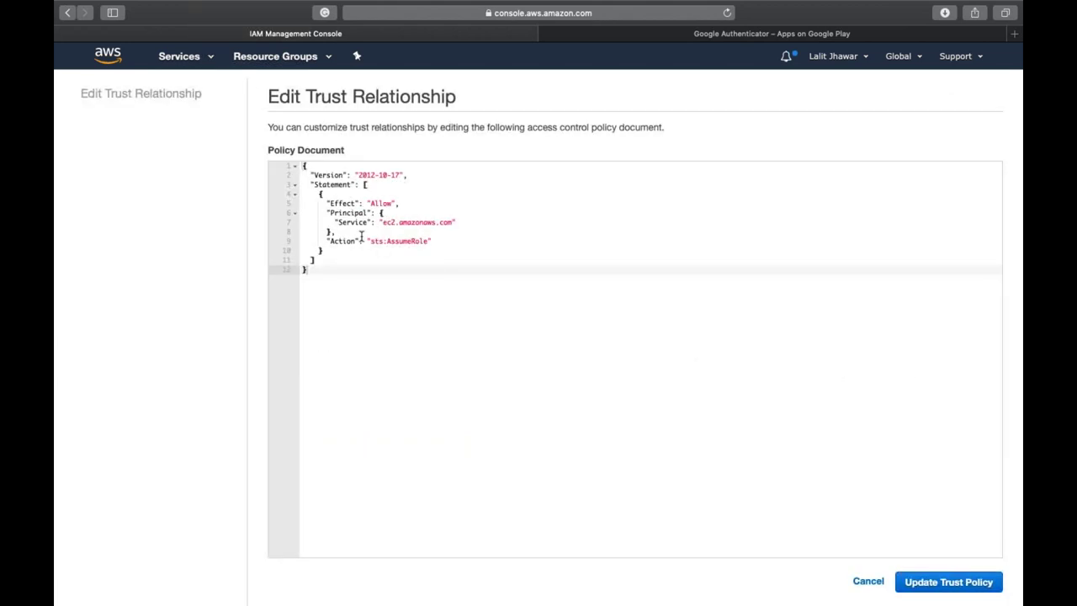
- Cancel the trust policy editor without changes, back to the role summary
left_click(384, 222)
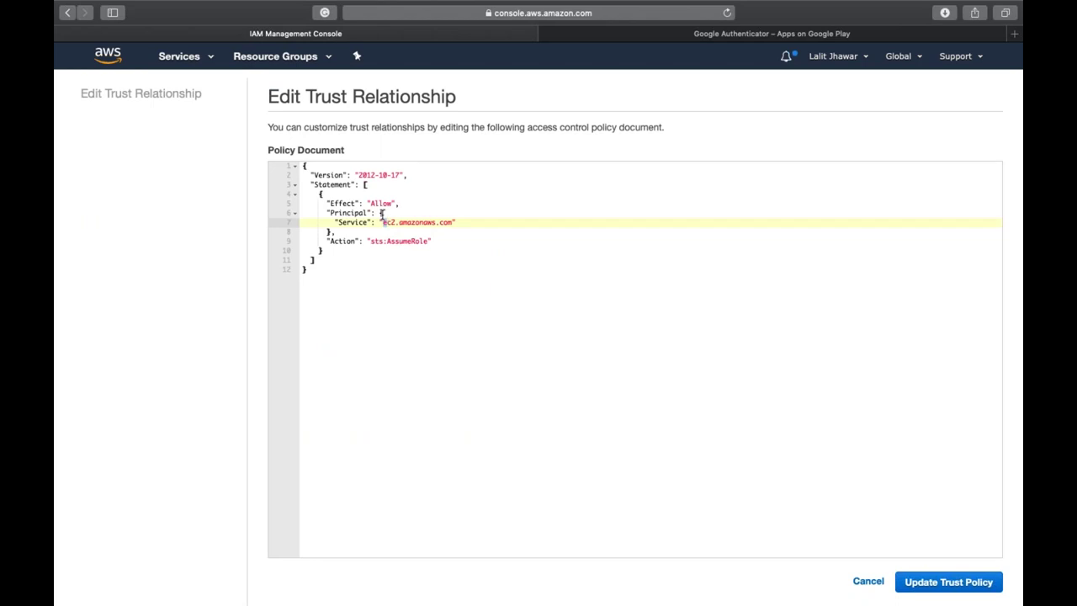
left_click(875, 582)
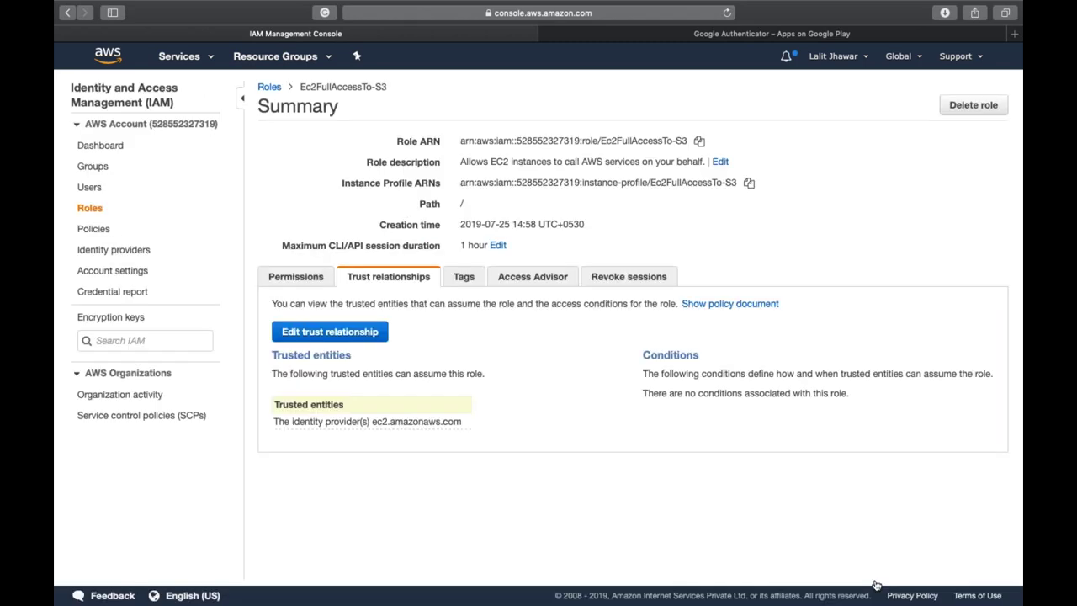
- Leave the role's maximum session duration unchanged at 1 hour and view its EC2-S3Access permissions policy
left_click(498, 246)
left_click(560, 249)
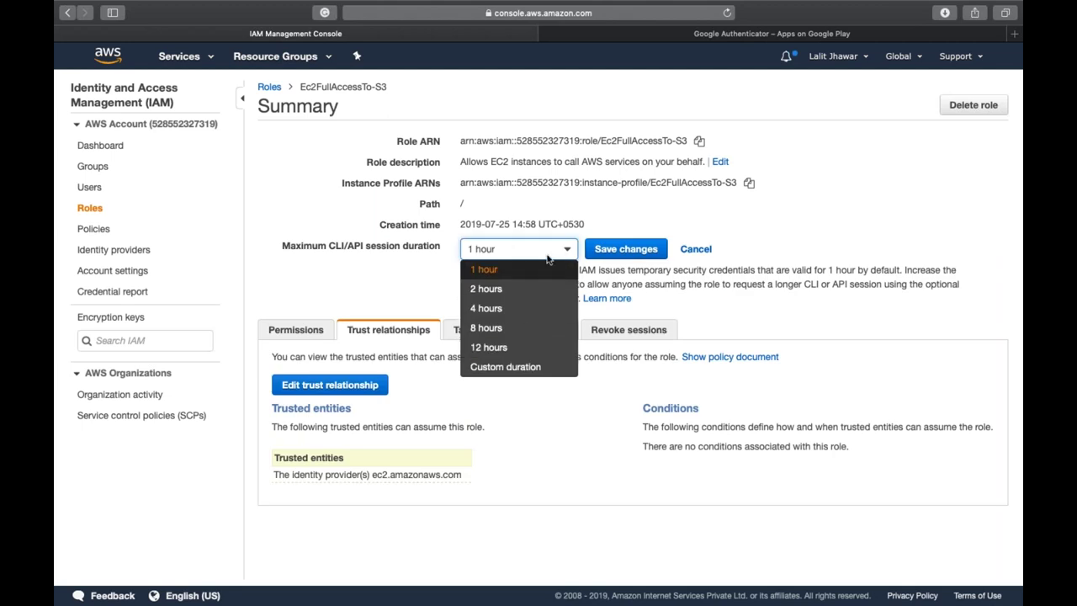
left_click(687, 210)
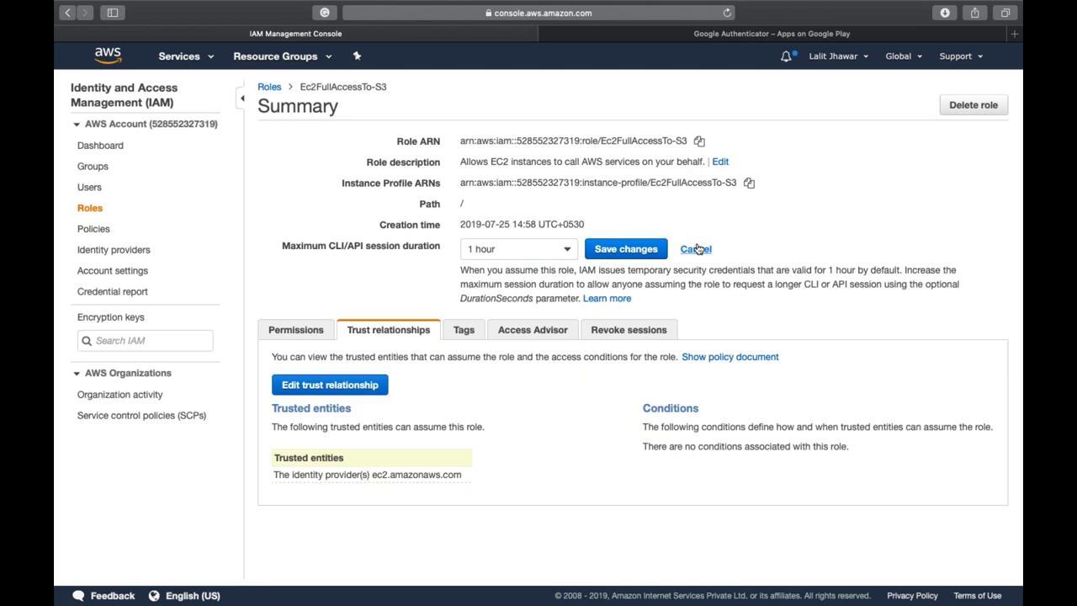
left_click(697, 249)
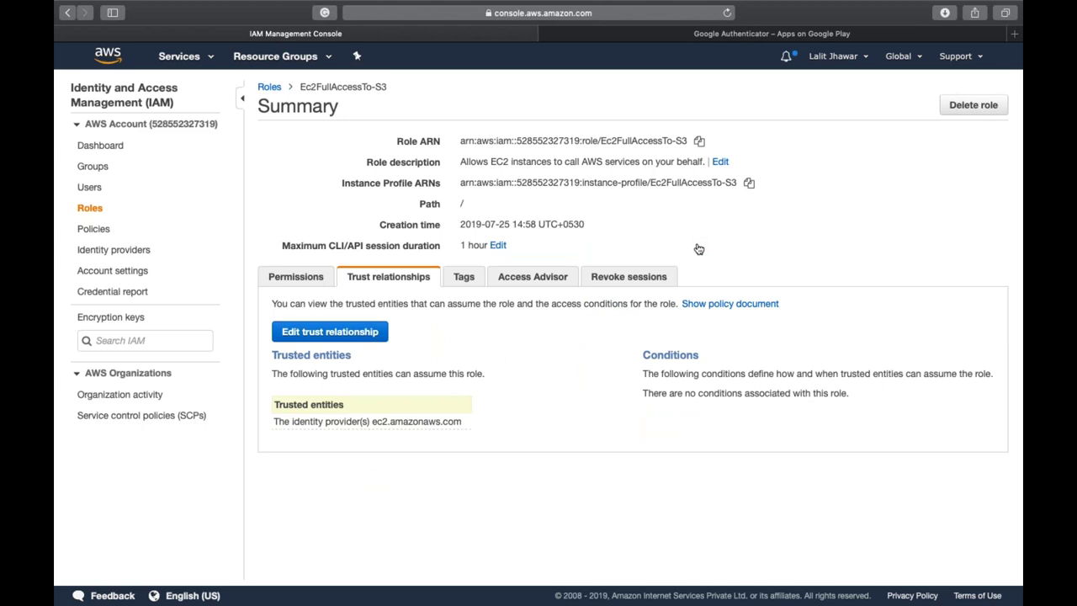
left_click(311, 278)
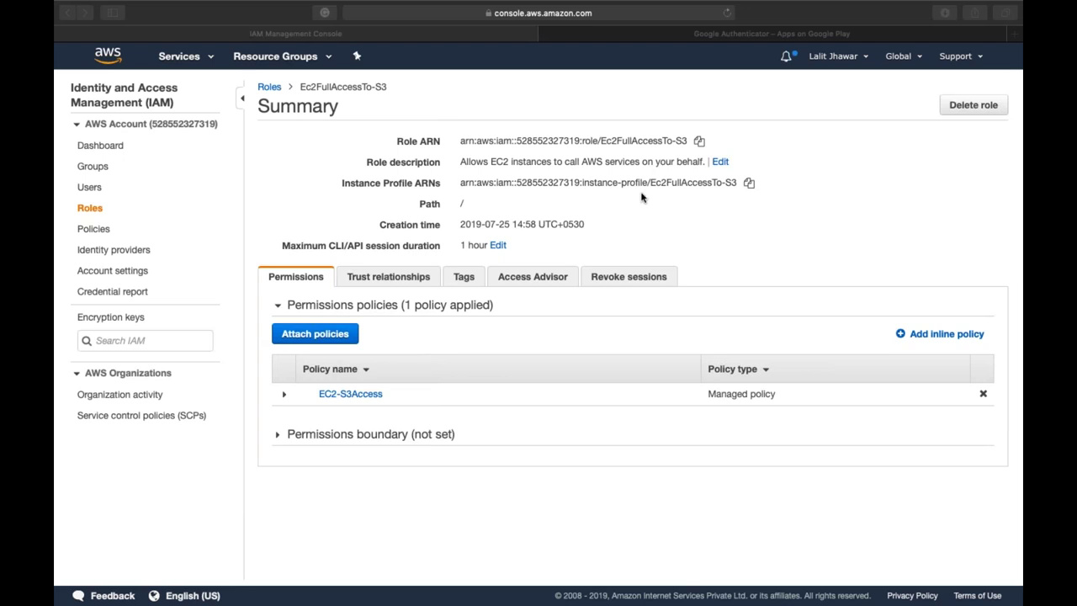
- Go to IAM Account settings, where no password policy exists and minimum length shows 6
left_click(557, 202)
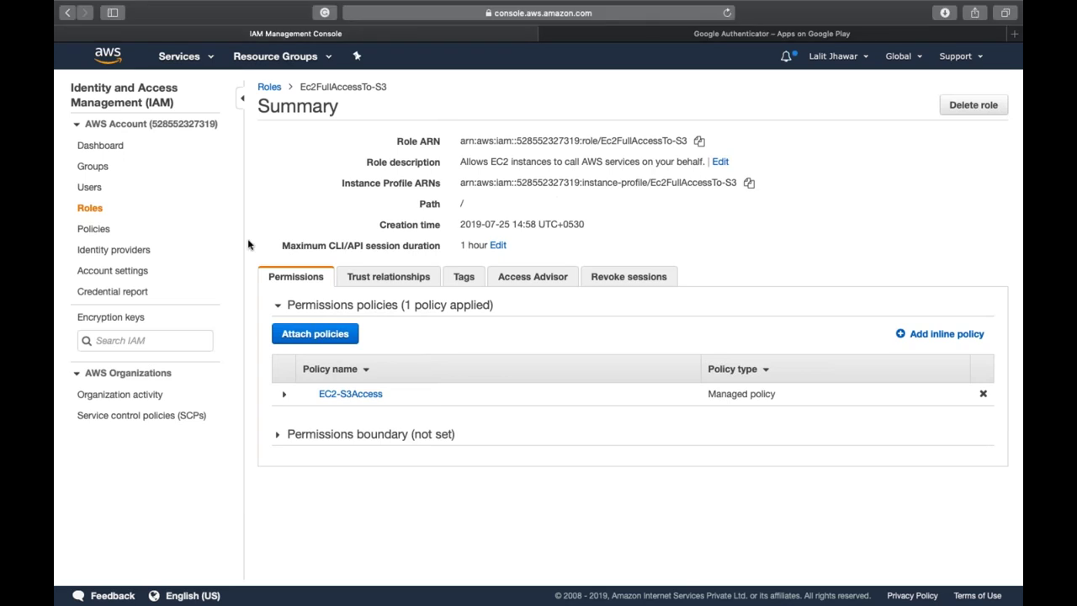
left_click(102, 273)
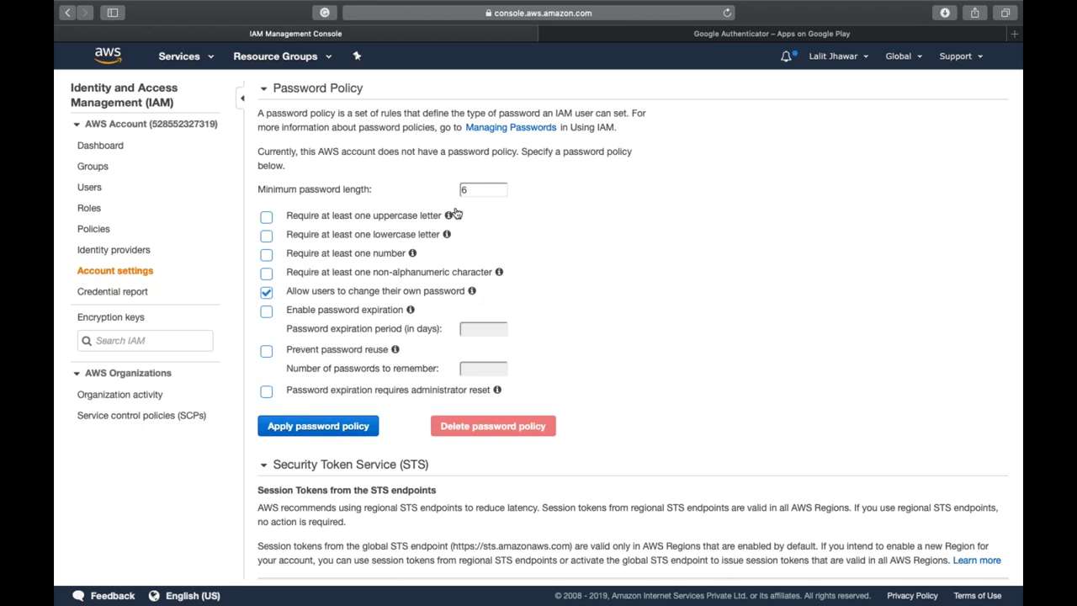
- Change minimum password length from 6 to 7 and require uppercase, lowercase and numeric characters
double_click(478, 191)
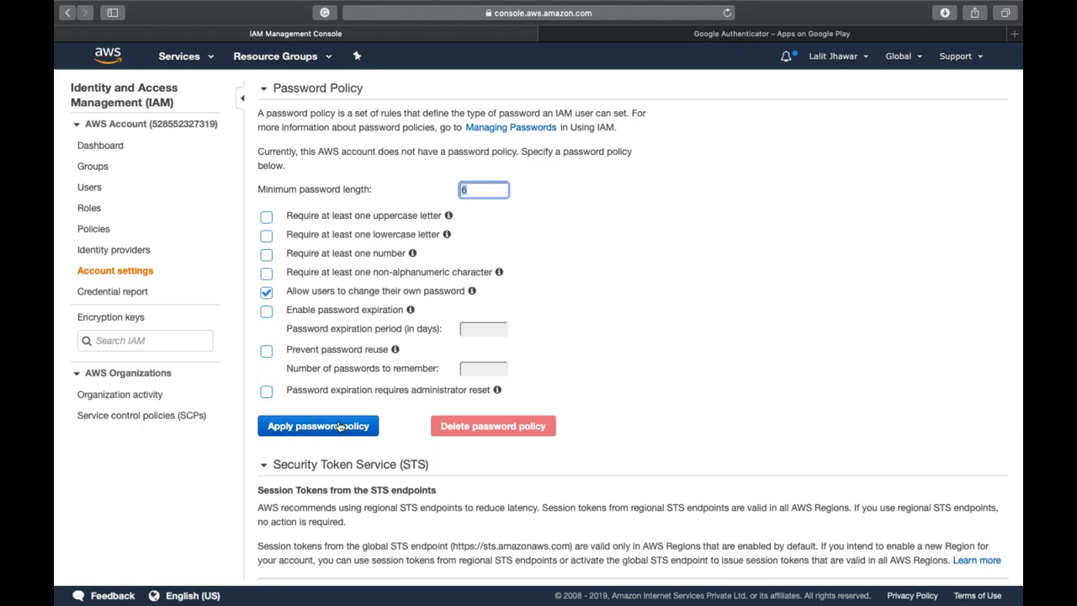
left_click(485, 191)
key("BackSpace")
type("7")
key("super+l")
key("Escape")
left_click(266, 269)
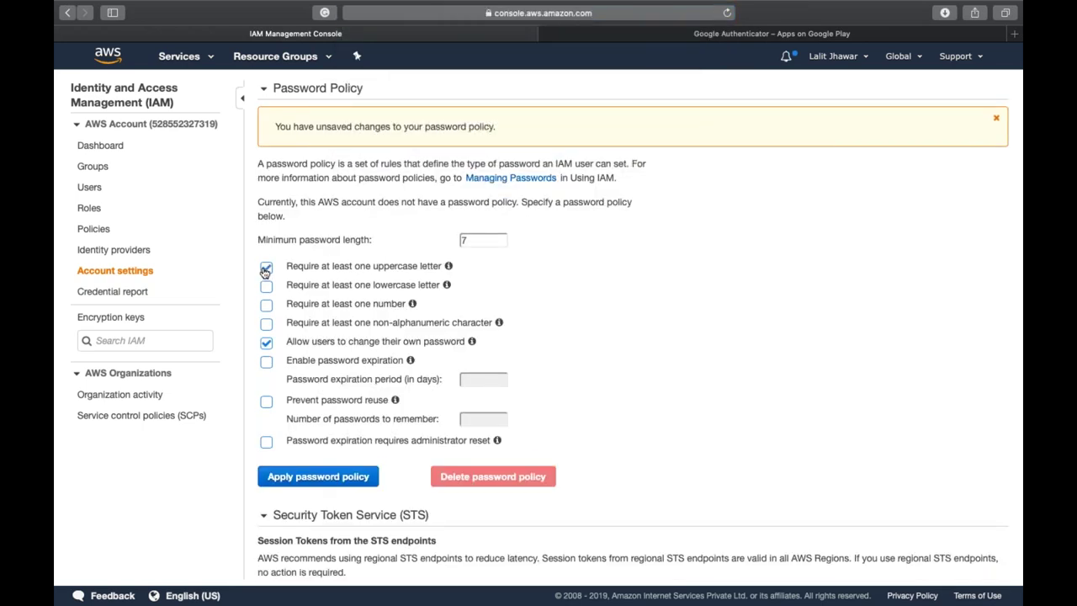
left_click(267, 290)
left_click(268, 307)
- Enable password expiration with a 10-day expiration period
left_click(266, 364)
left_click(477, 377)
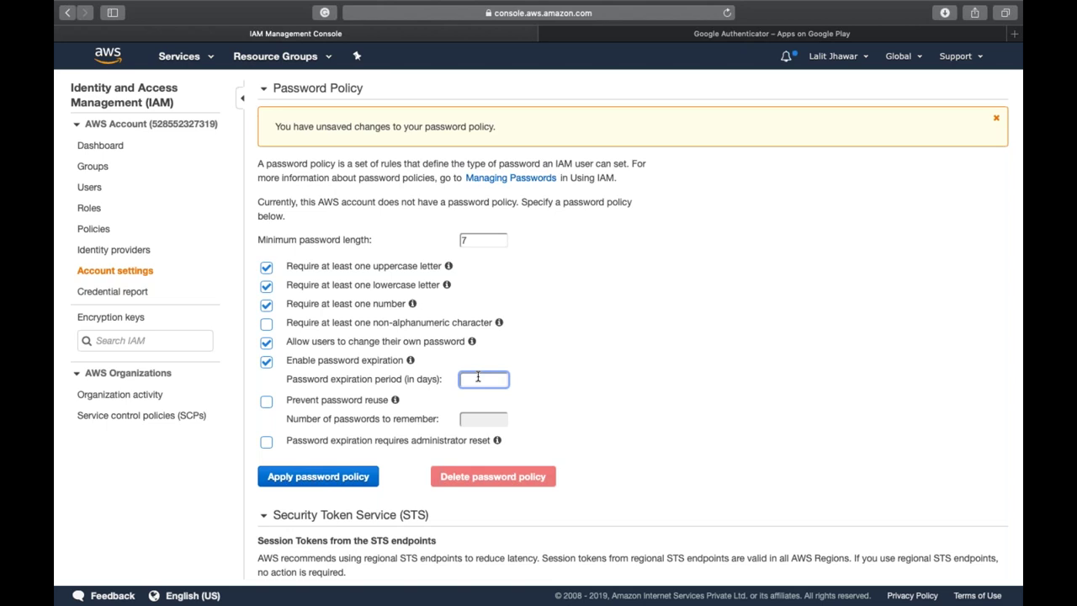
type("10")
- Enable password reuse prevention, remembering the last 2 passwords
left_click(356, 407)
left_click(493, 416)
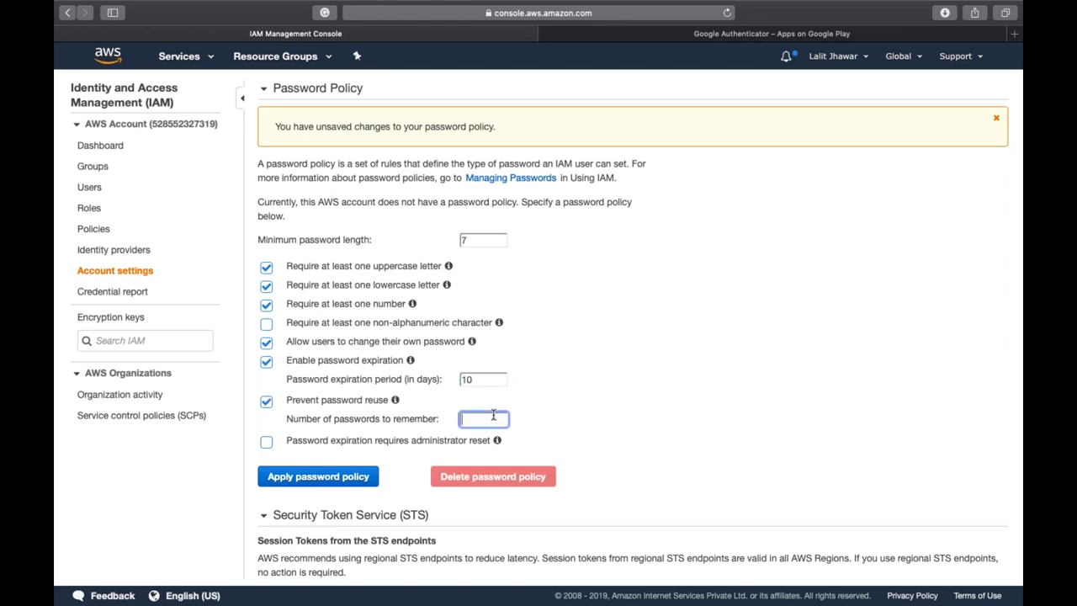
type("2")
left_click(574, 413)
scroll(468, 445, "down", 2)
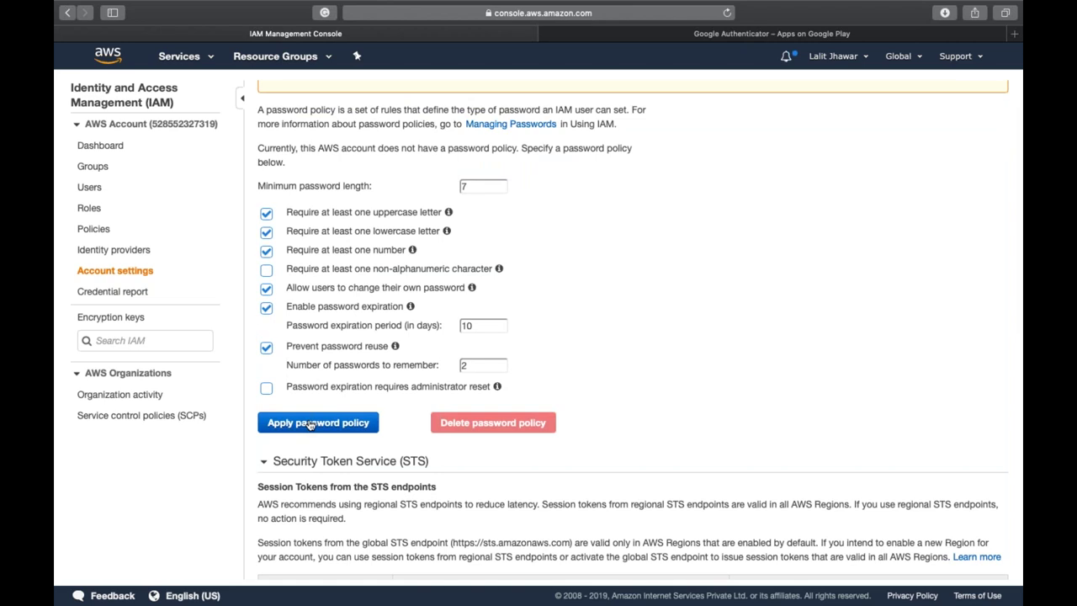
- Apply the new password policy, then delete it and return to the IAM Dashboard
left_click(311, 425)
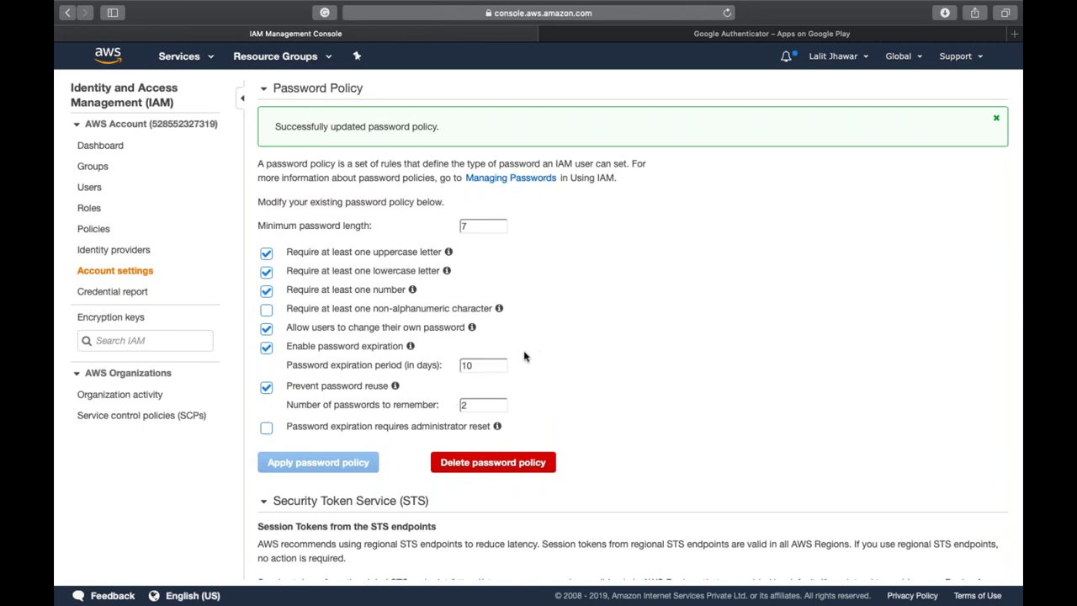
left_click(487, 460)
left_click(118, 145)
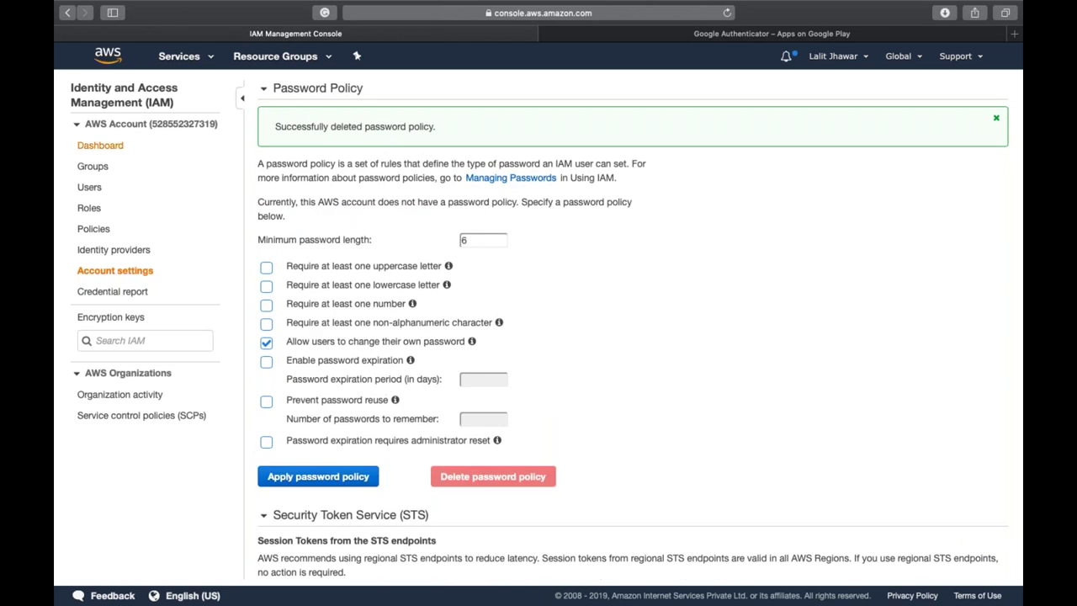
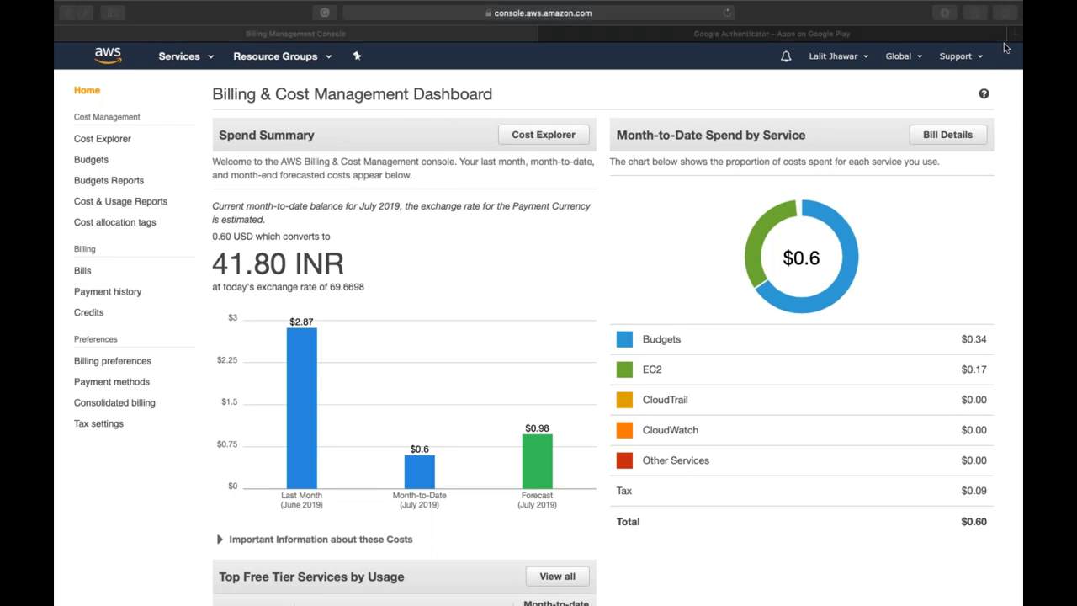
key("ctrl+Up")
left_click(622, 59)
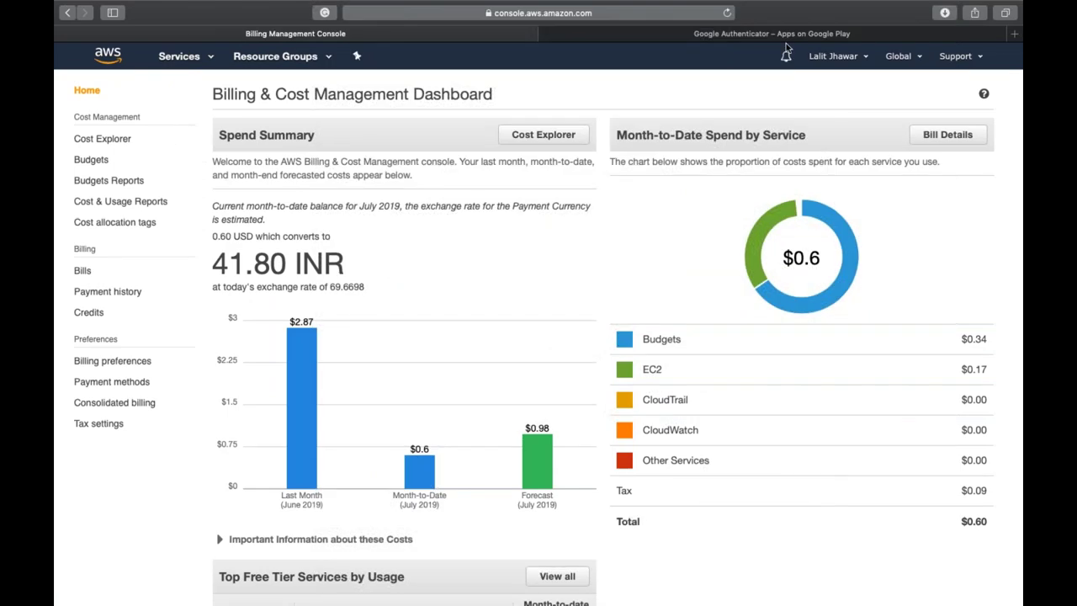
mouse_move(757, 233)
triple_click(299, 205)
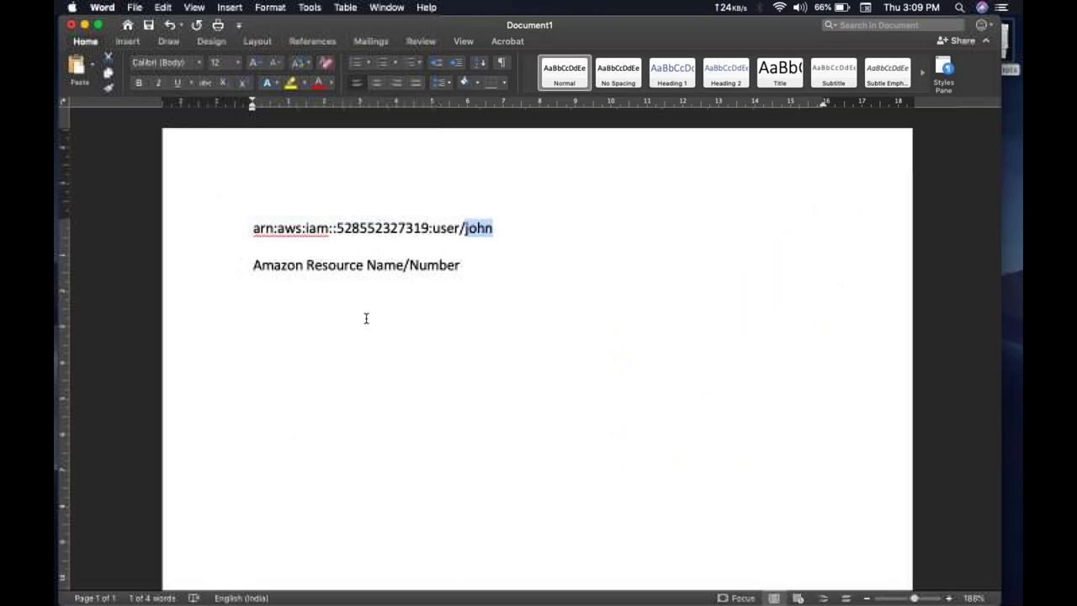
- Close the bracket after 'Number', then add 'Parent Account -' with an indented '4 Child account' line below
left_click(372, 344)
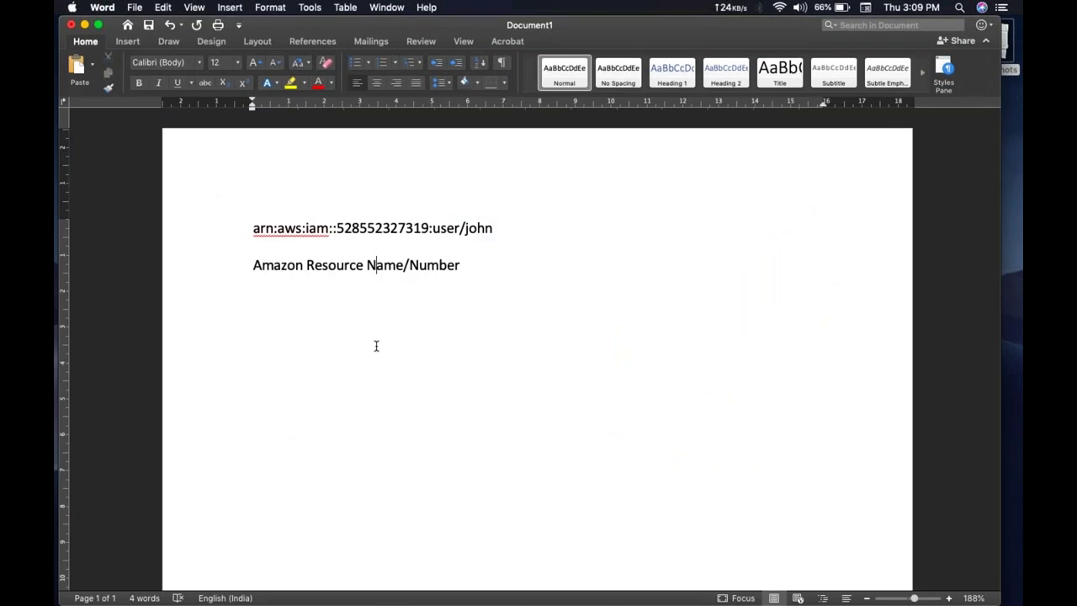
type("]")
key("Return")
type("Parent Ac")
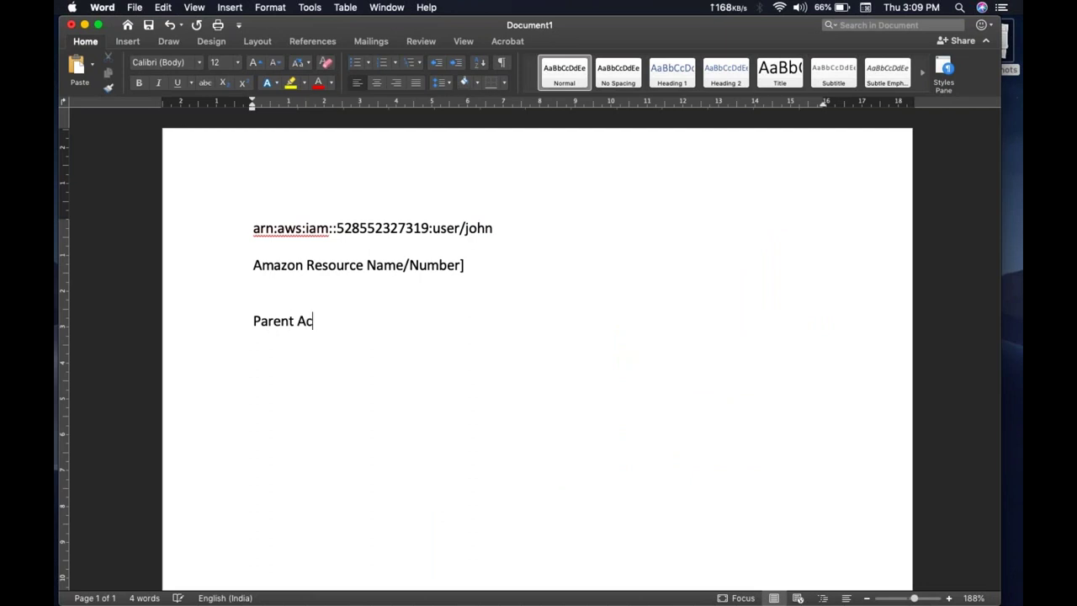
type("count -")
key("Return")
key("Tab")
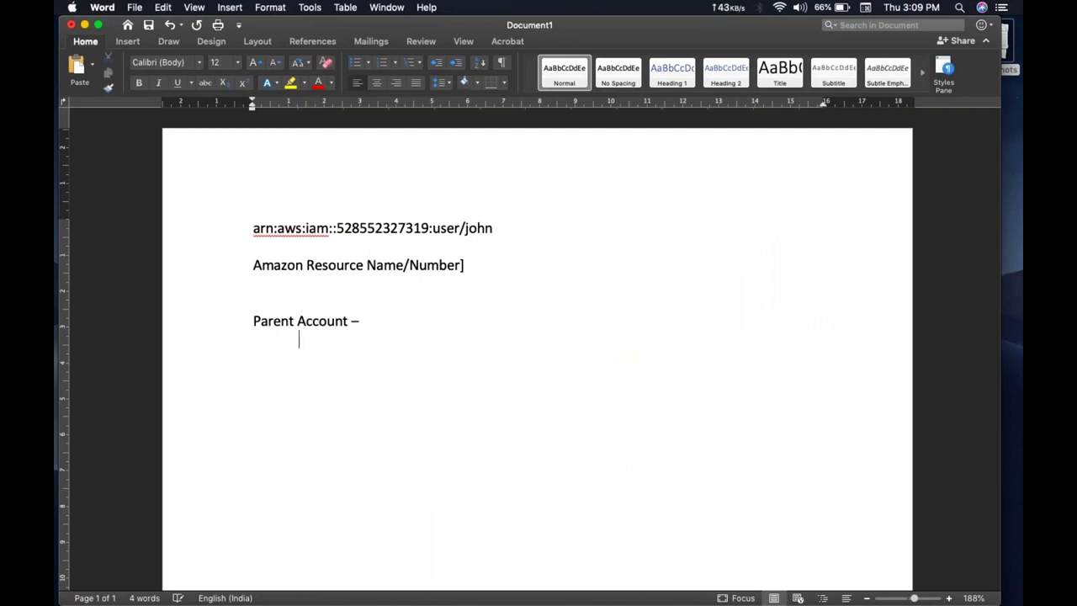
type("4 Child account")
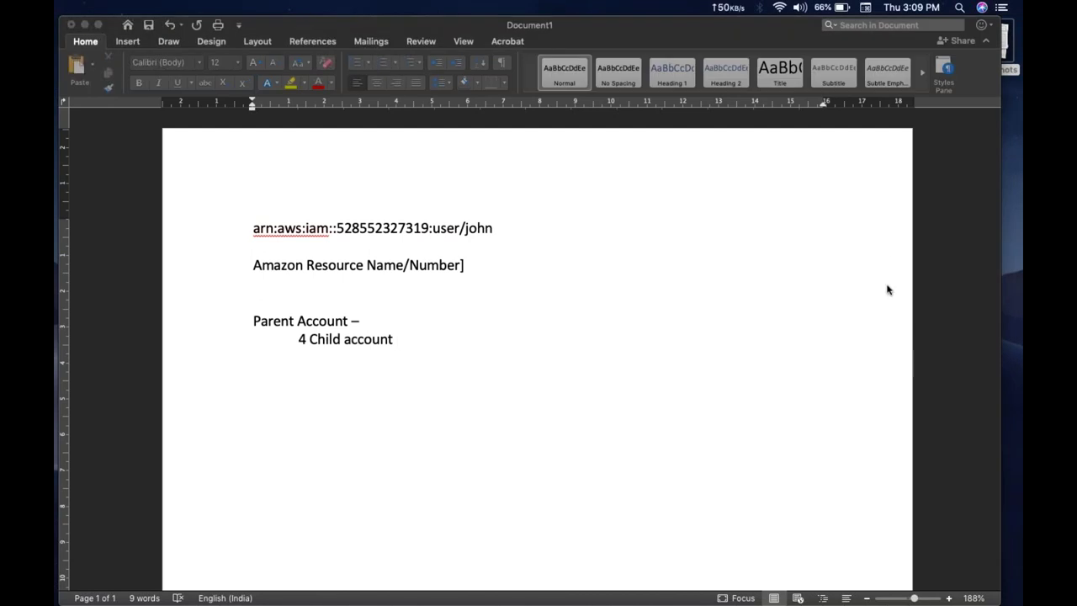
key("ctrl+Right")
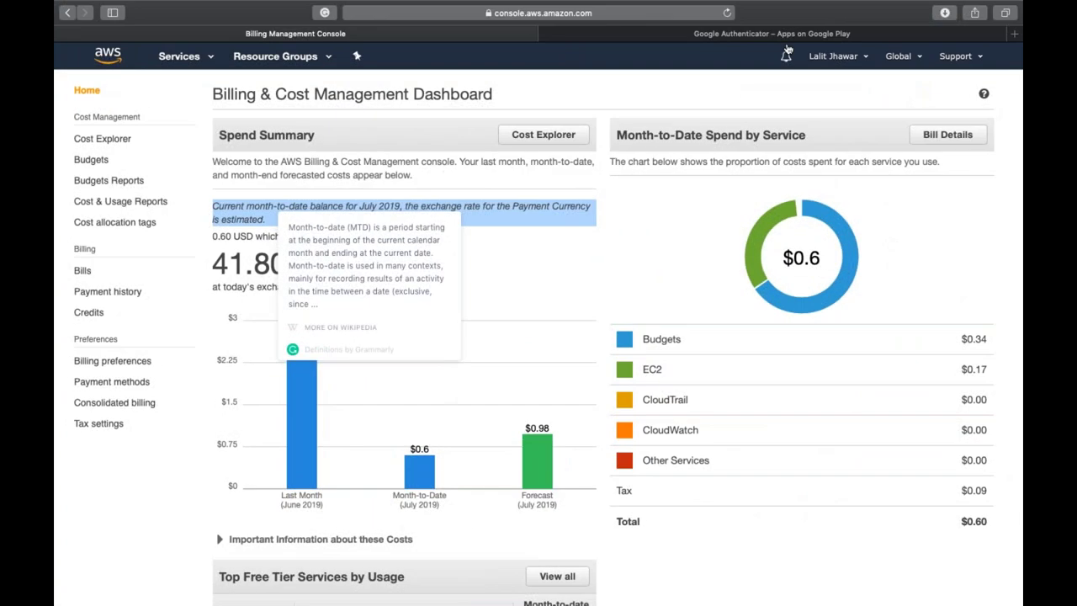
- Choose My Organization from the account name menu to reach AWS Organizations
left_click(826, 57)
left_click(813, 111)
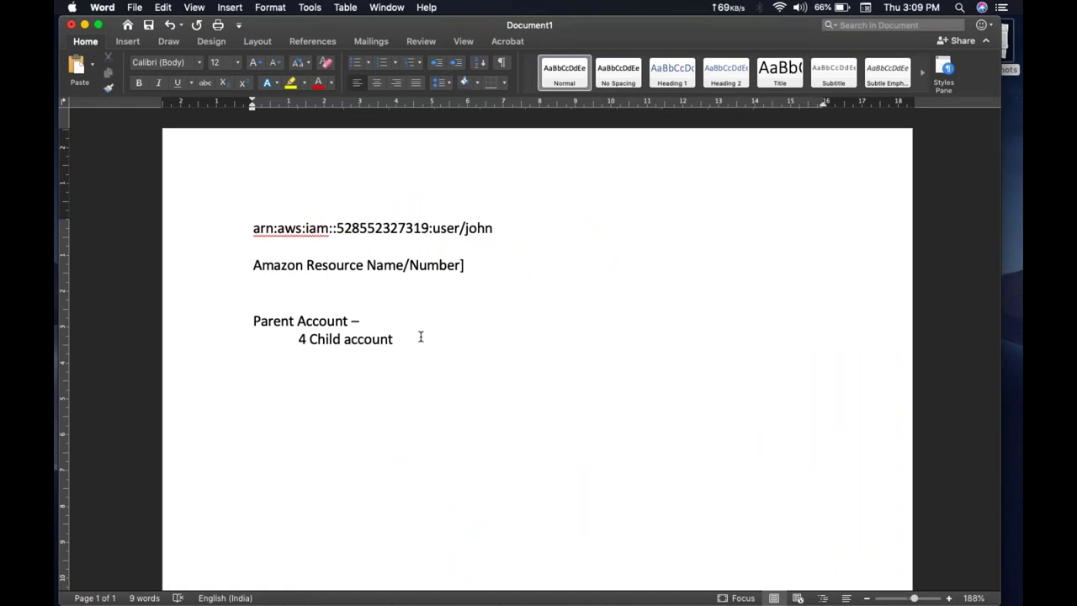
- Add '- 4$' to the child account line and '16' to the Parent Account line
type("- 4")
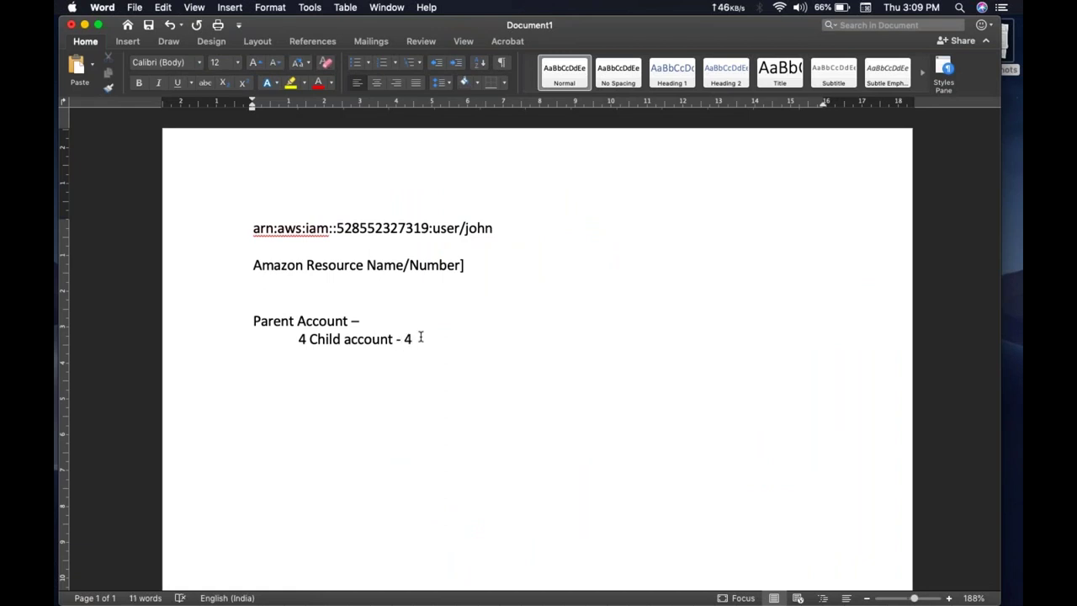
type("8")
key("BackSpace")
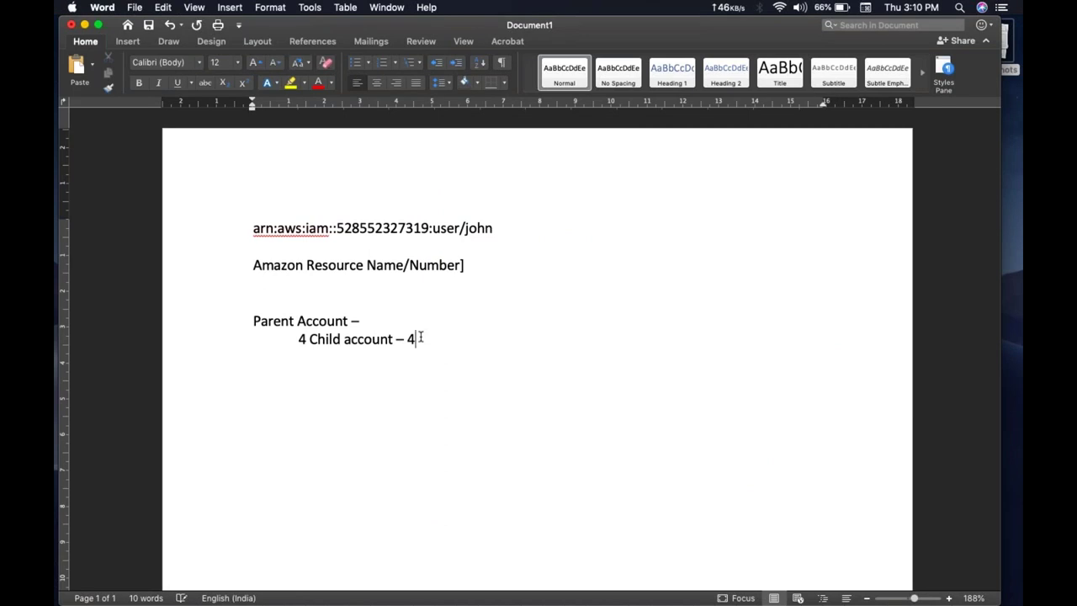
type("$")
type("16")
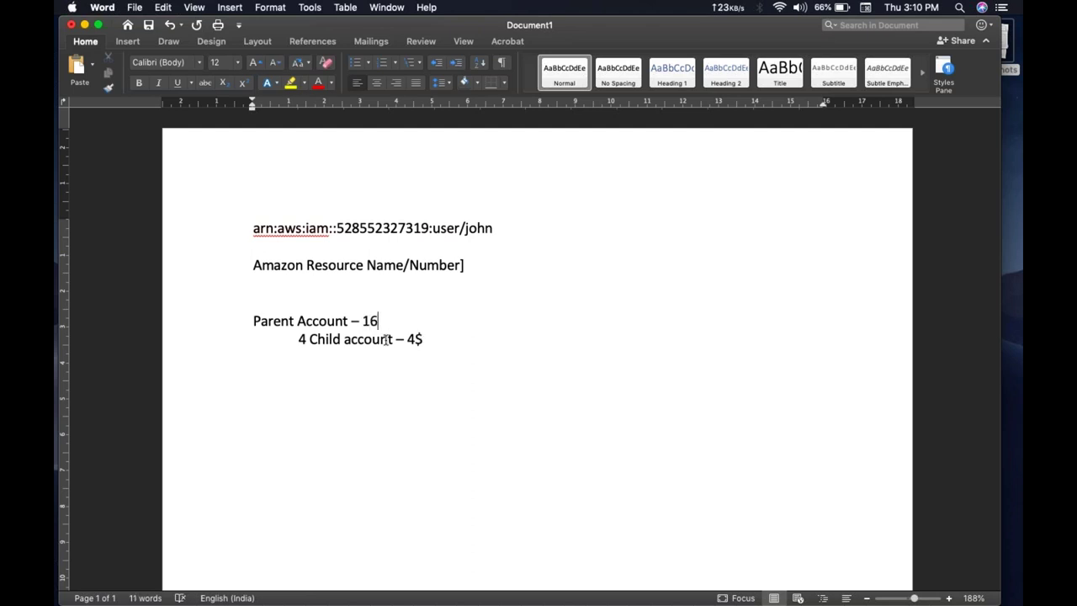
- Select '16', 'Account' and the child line's '4' in the note, then return to AWS Organizations
double_click(370, 321)
double_click(389, 339)
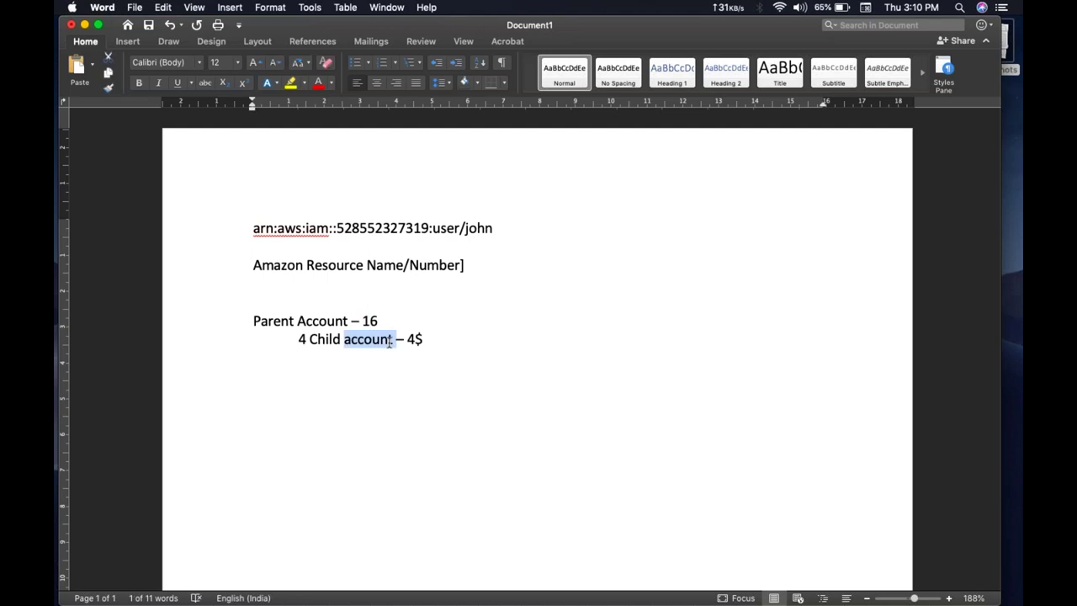
double_click(340, 320)
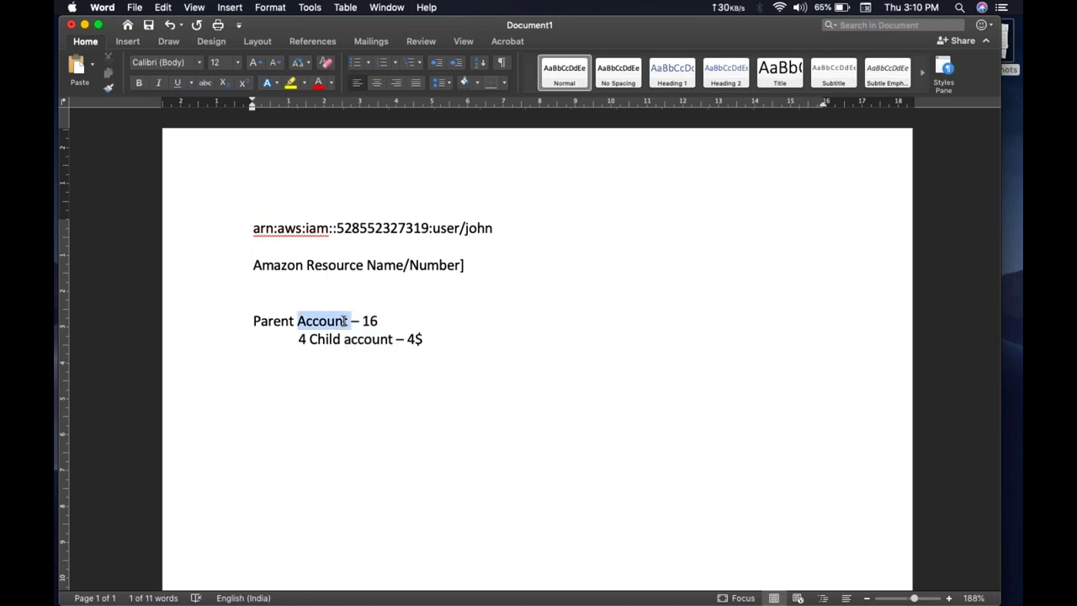
left_click(293, 356)
left_click_drag(308, 339, 293, 339)
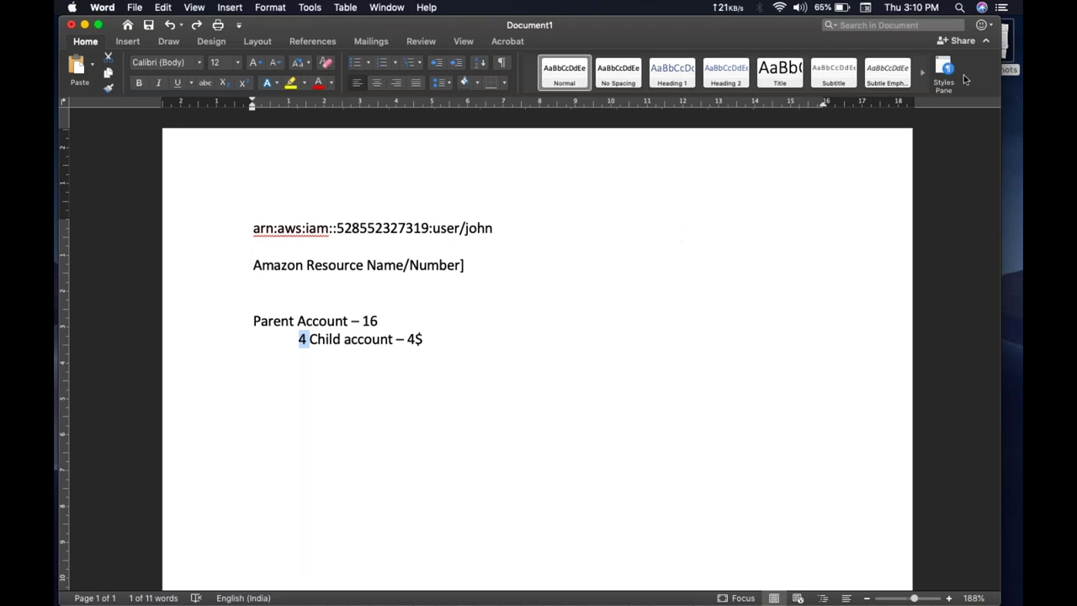
left_click(1019, 46)
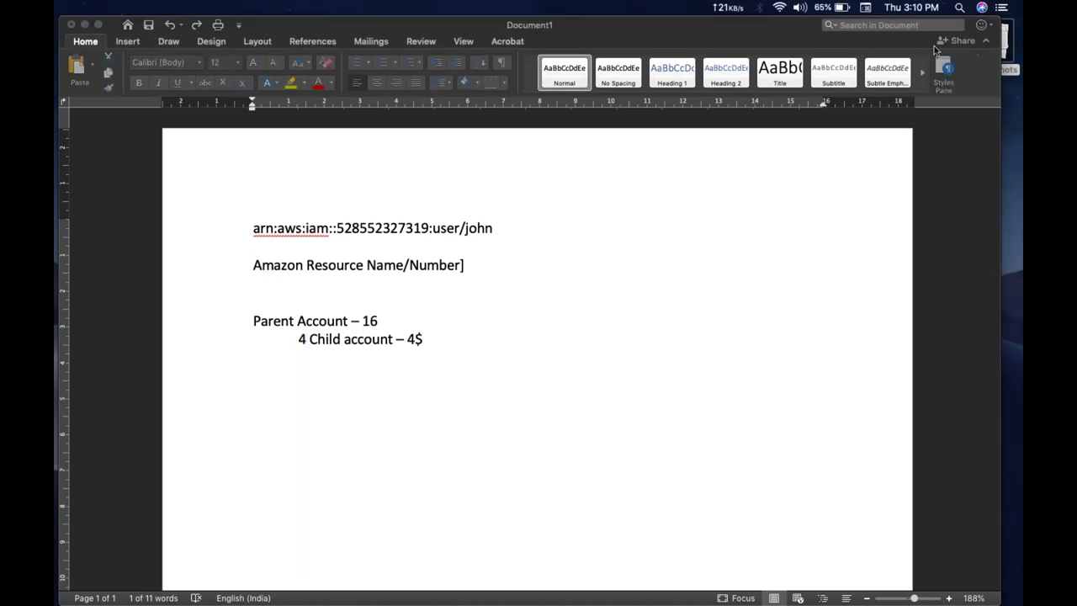
key("ctrl+Right")
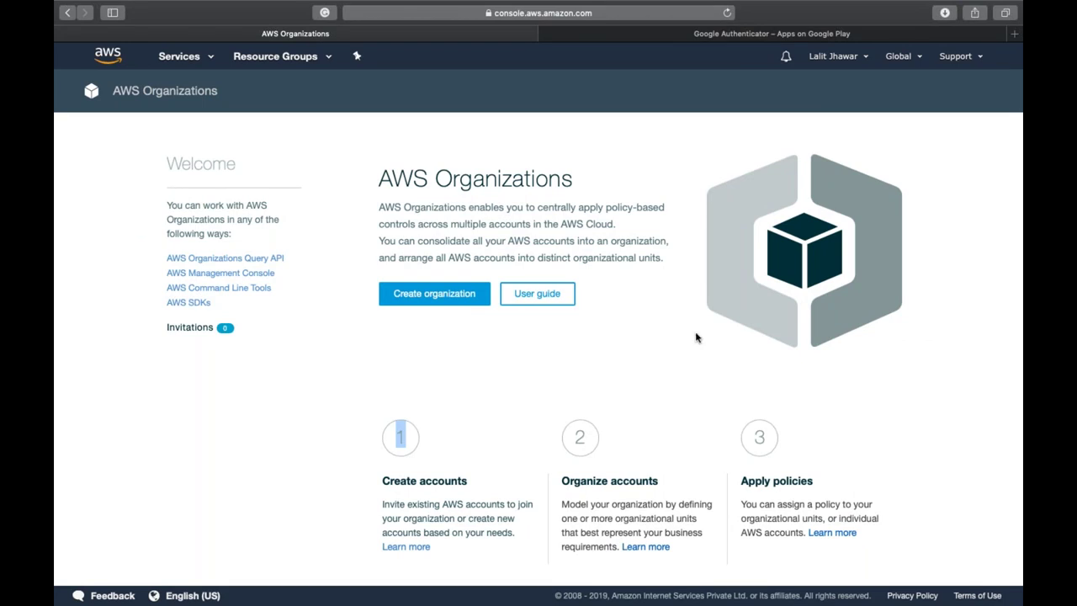
- Create the organization, then choose to invite an existing account
left_click(423, 296)
left_click(417, 272)
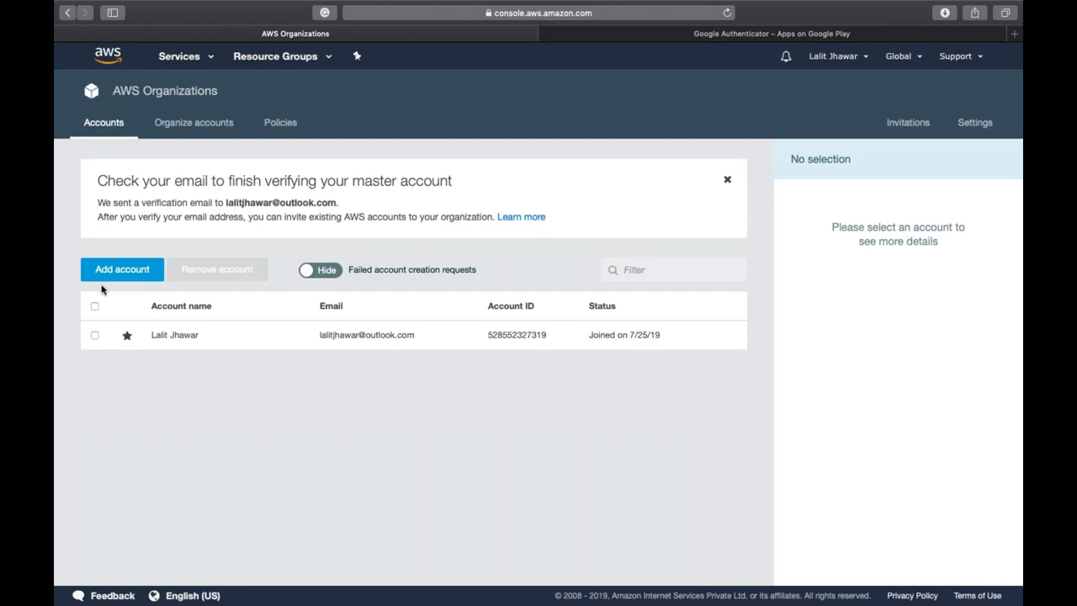
left_click(122, 271)
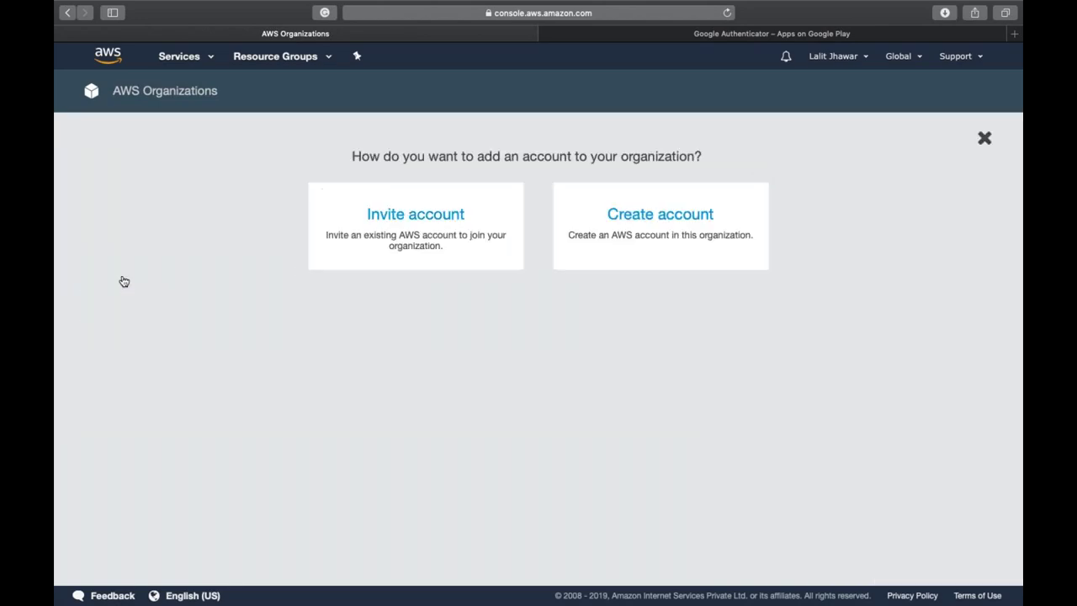
left_click(448, 227)
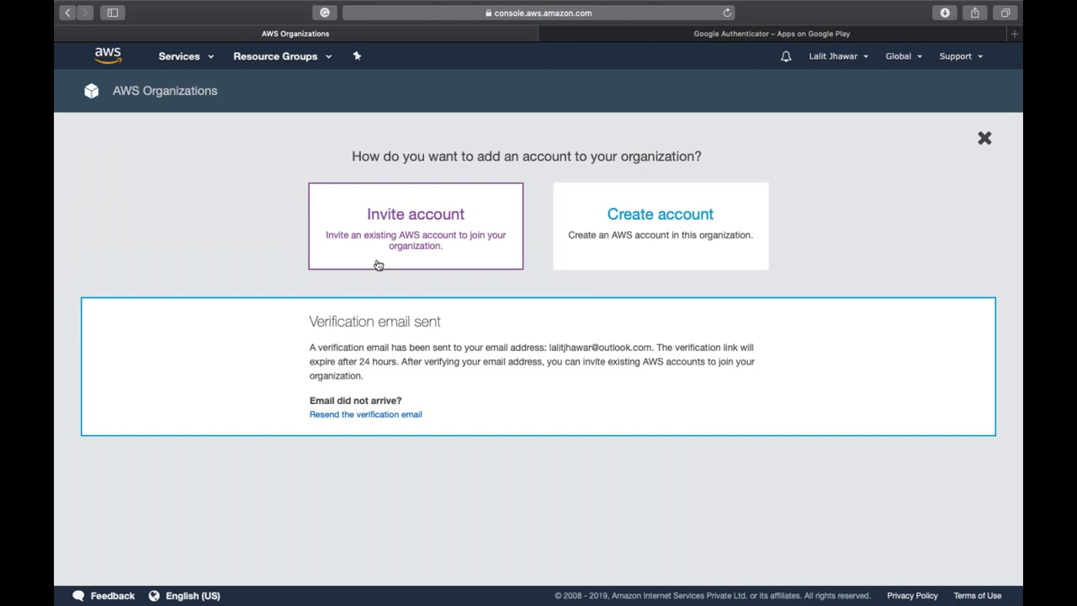
- Resend the verification email and dismiss its confirmation
scroll(398, 347, "down", 1)
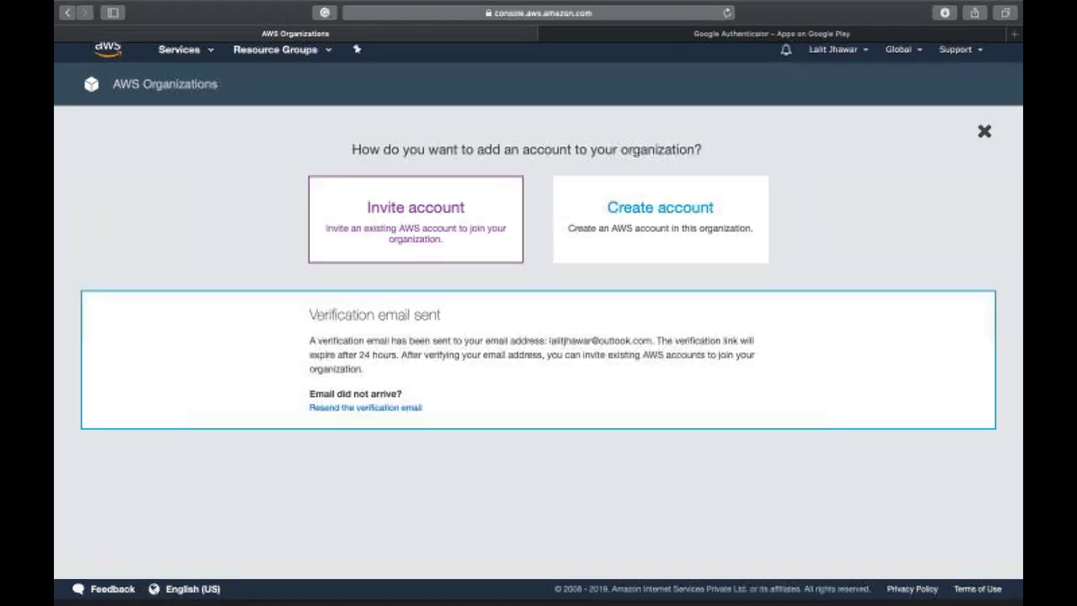
scroll(401, 416, "up", 1)
left_click(402, 415)
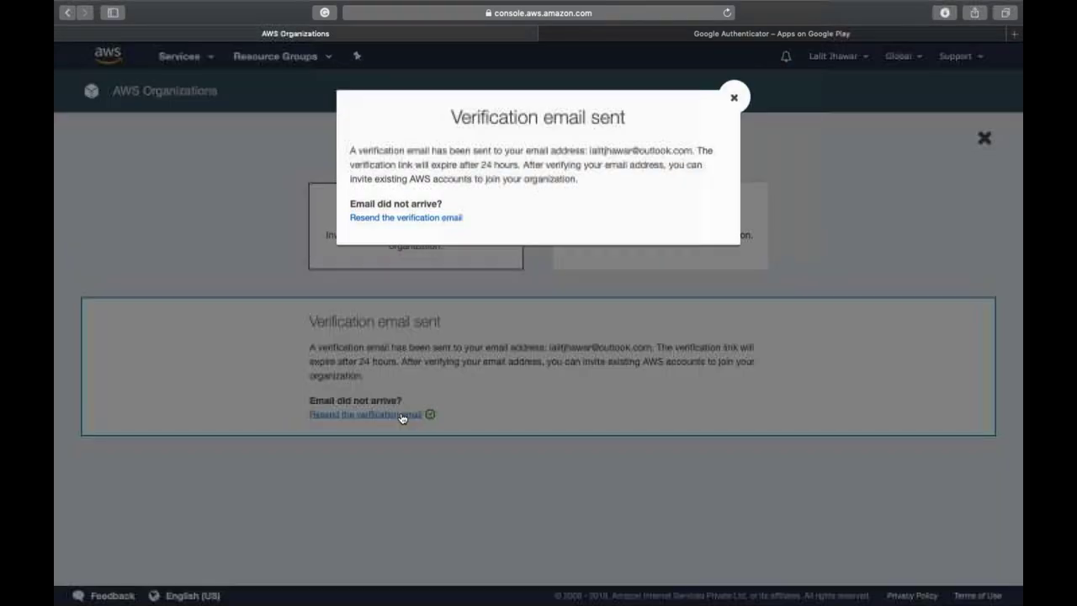
left_click(742, 112)
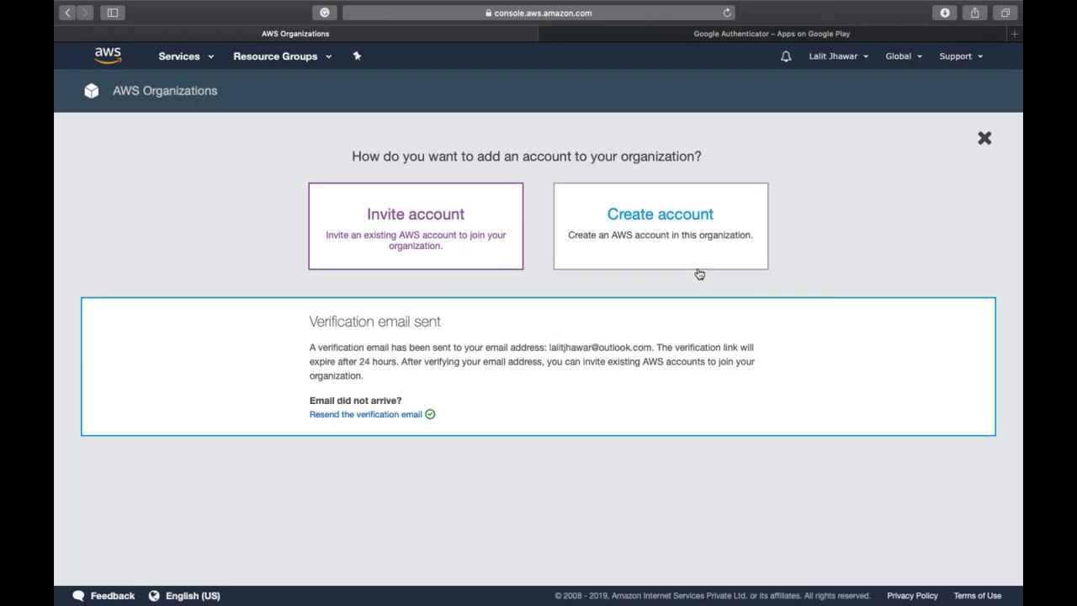
- Switch between the Create account and Invite account options, then return to the console home
left_click(614, 223)
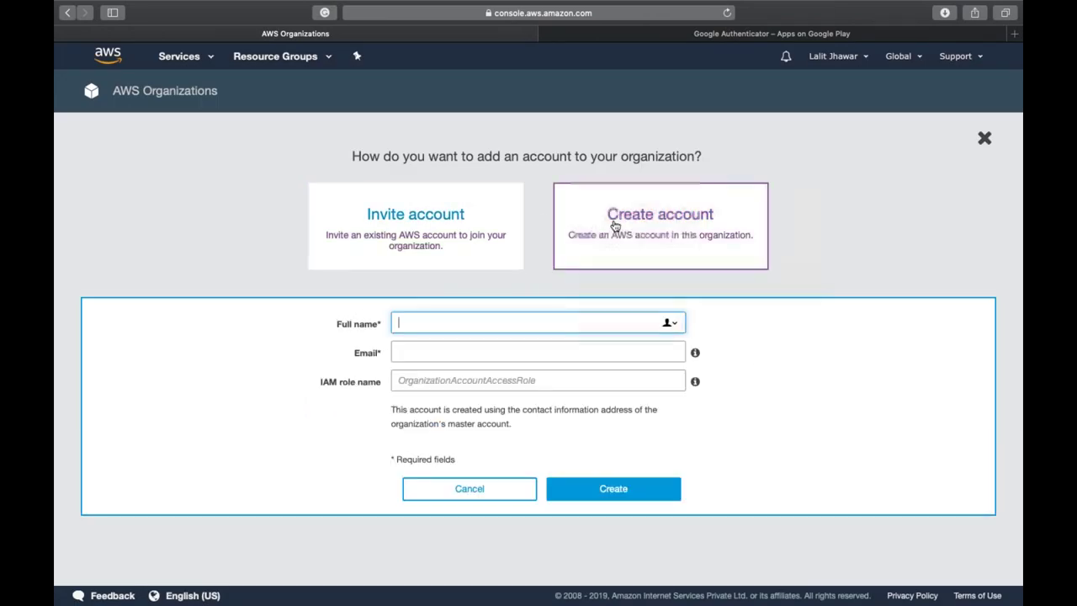
left_click(420, 221)
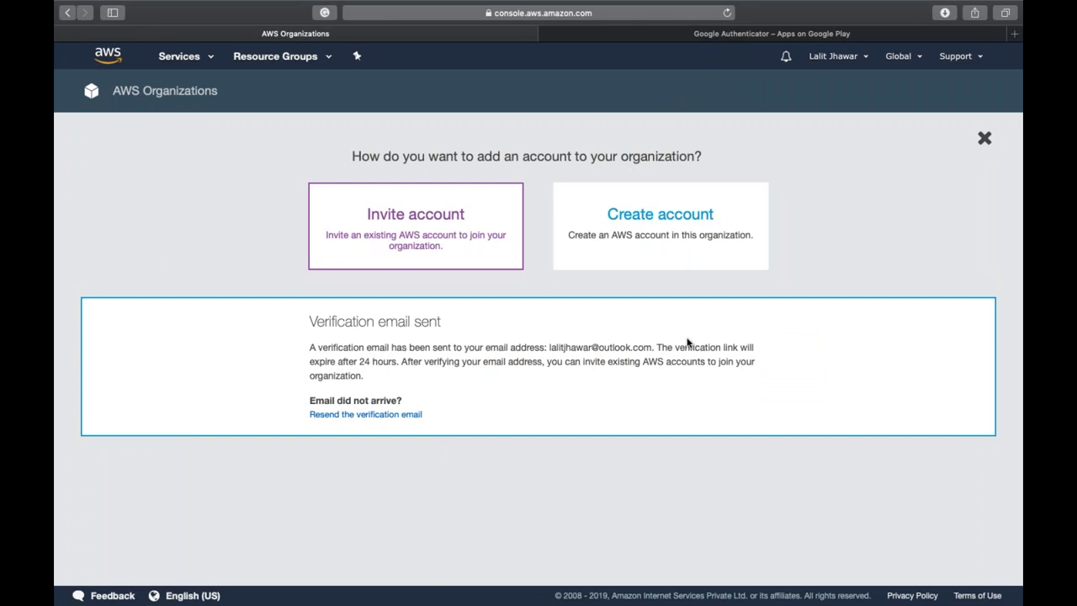
key("F4")
key("Escape")
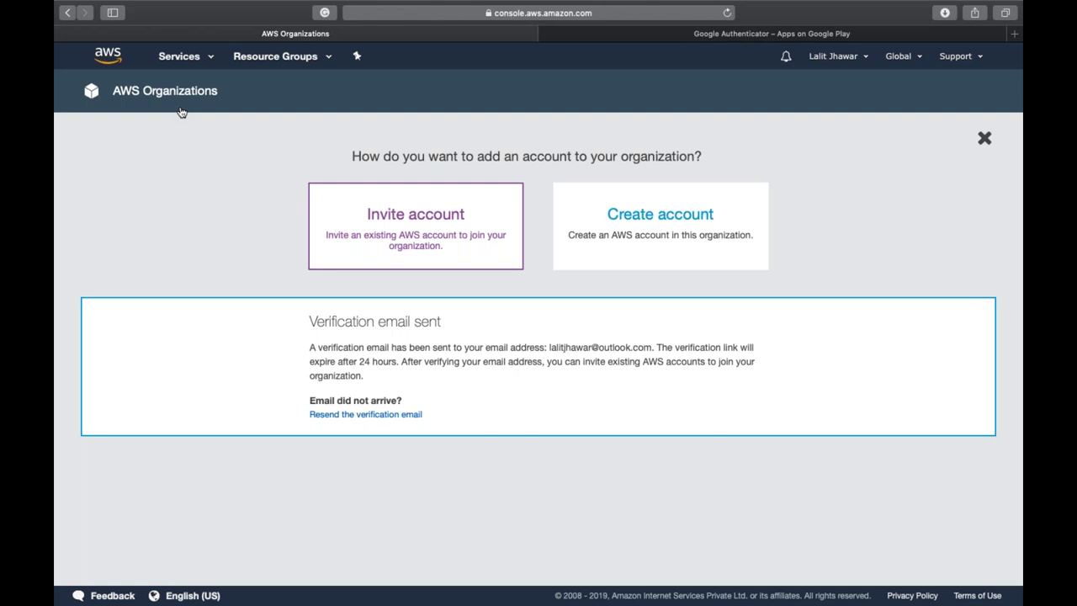
left_click(102, 59)
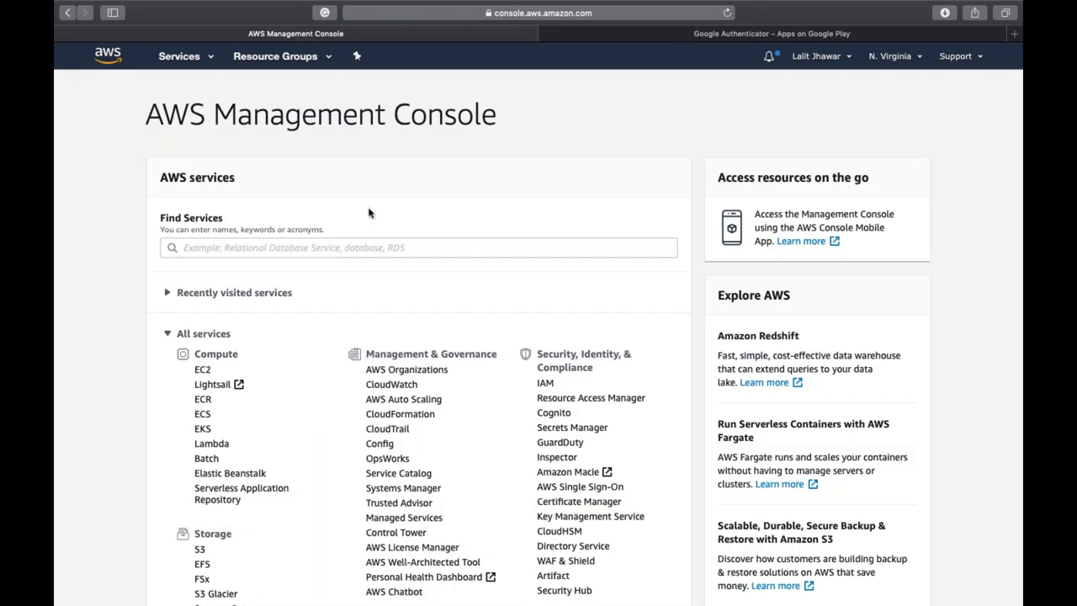
- Show the Billing dashboard tab, then move to the Word desktop and display all windows
key("ctrl+Right")
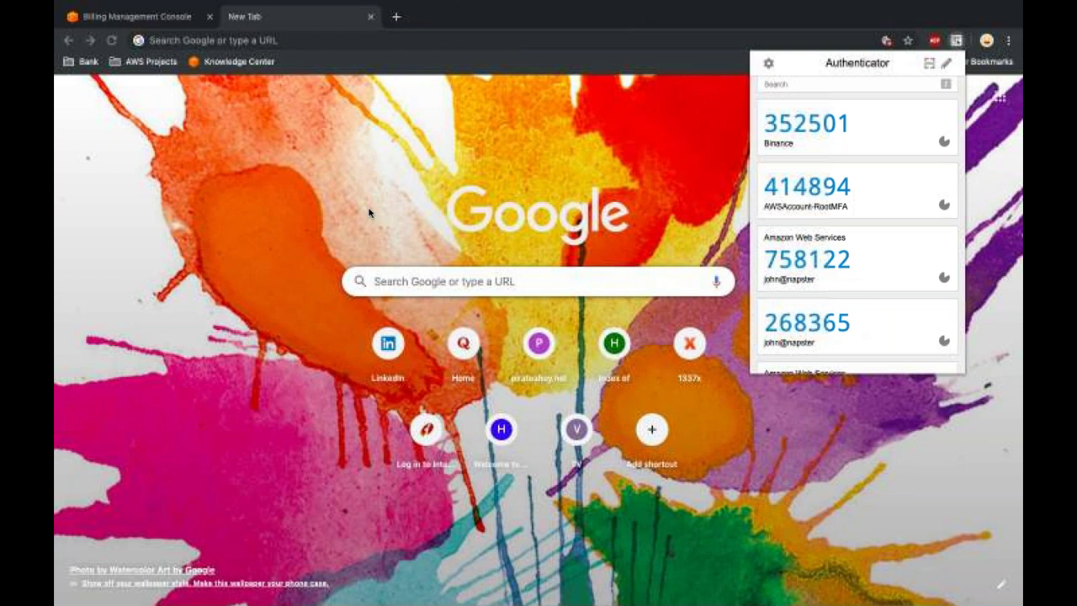
key("ctrl+shift+Tab")
key("super+q")
key("ctrl+Left")
key("ctrl+Up")
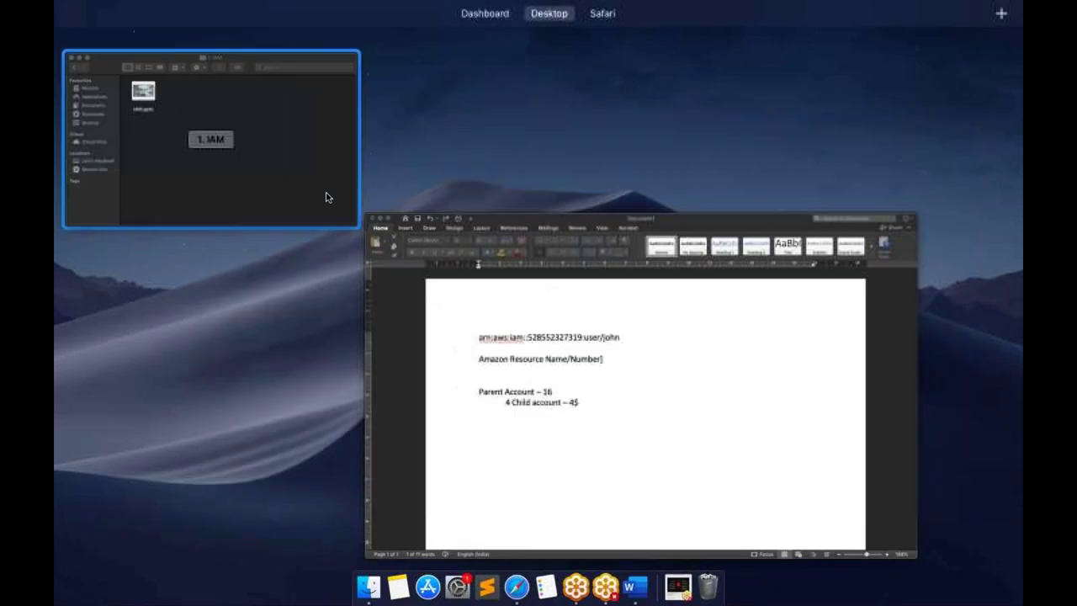
- Open '1. EC2 Overview .pptx' from the 2. EC2 folder, go full screen and start the slide show
left_click(315, 187)
key("super+Up")
key("Right")
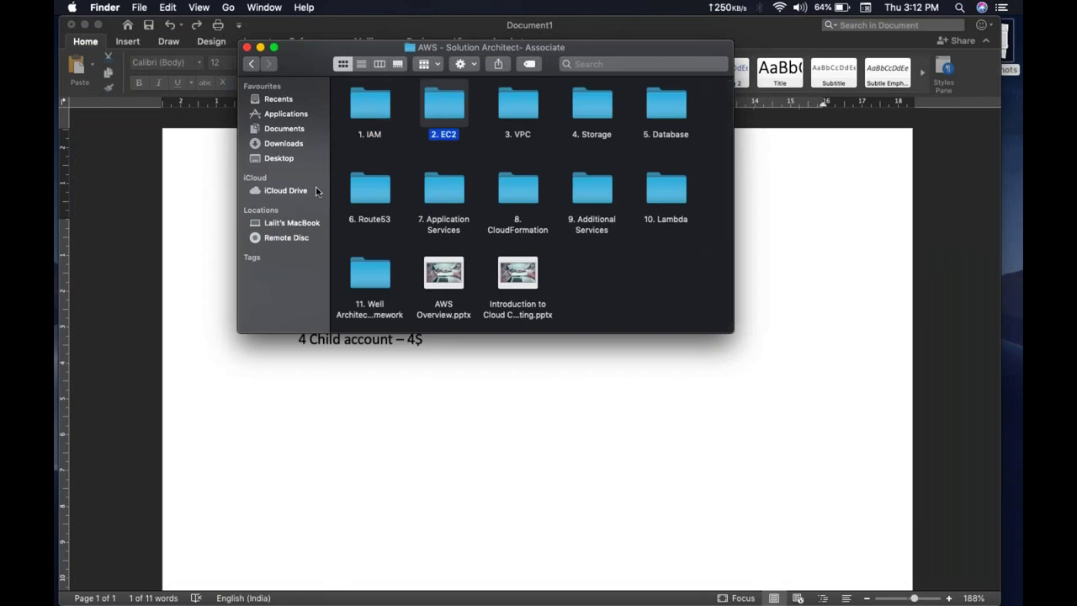
key("super+Down")
key("Right")
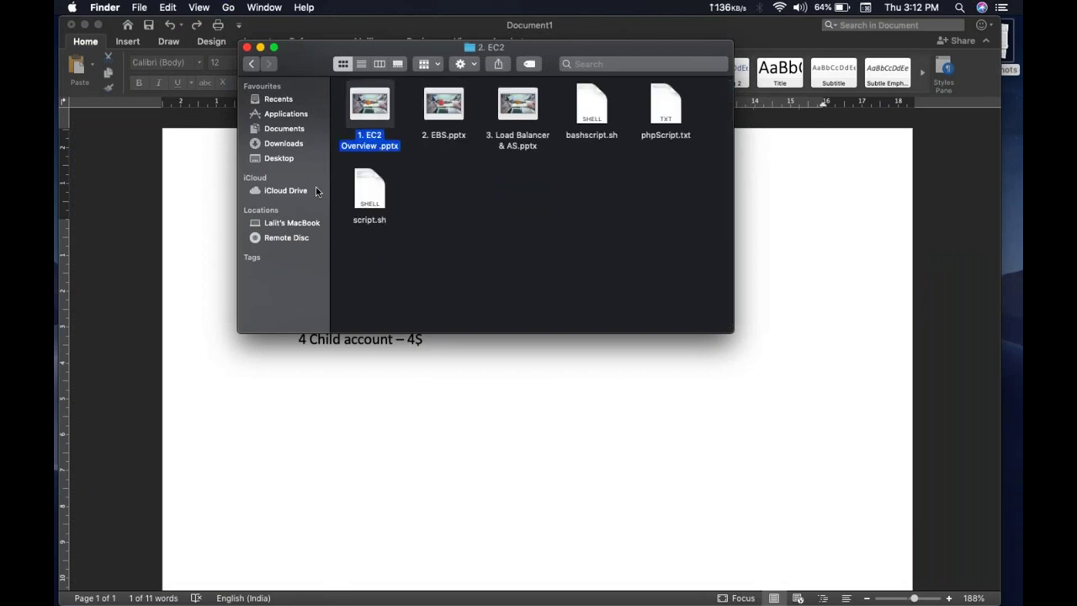
key("super+Down")
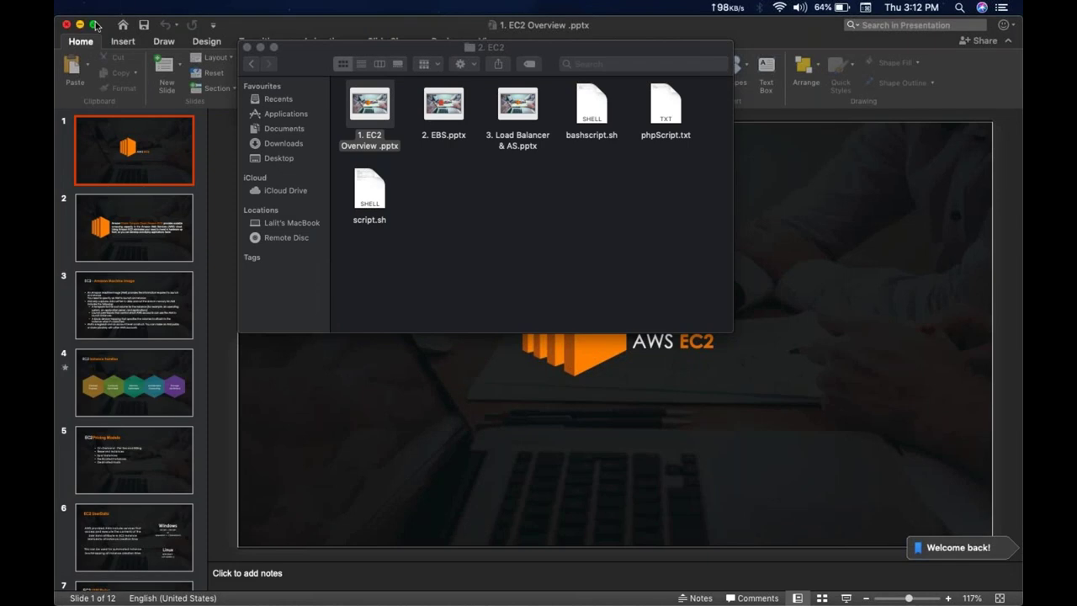
left_click(95, 25)
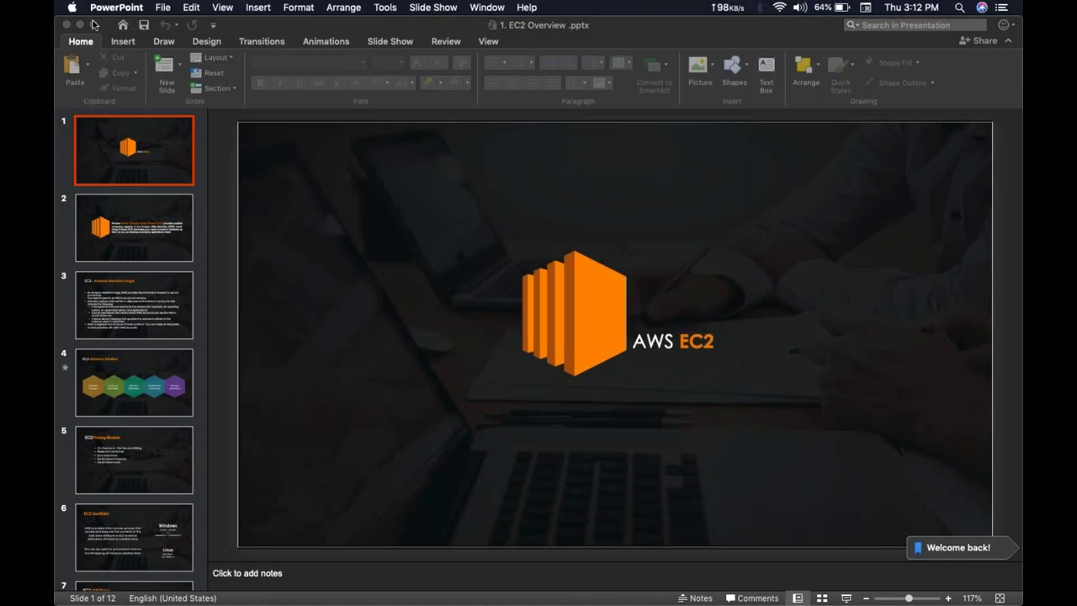
left_click(847, 598)
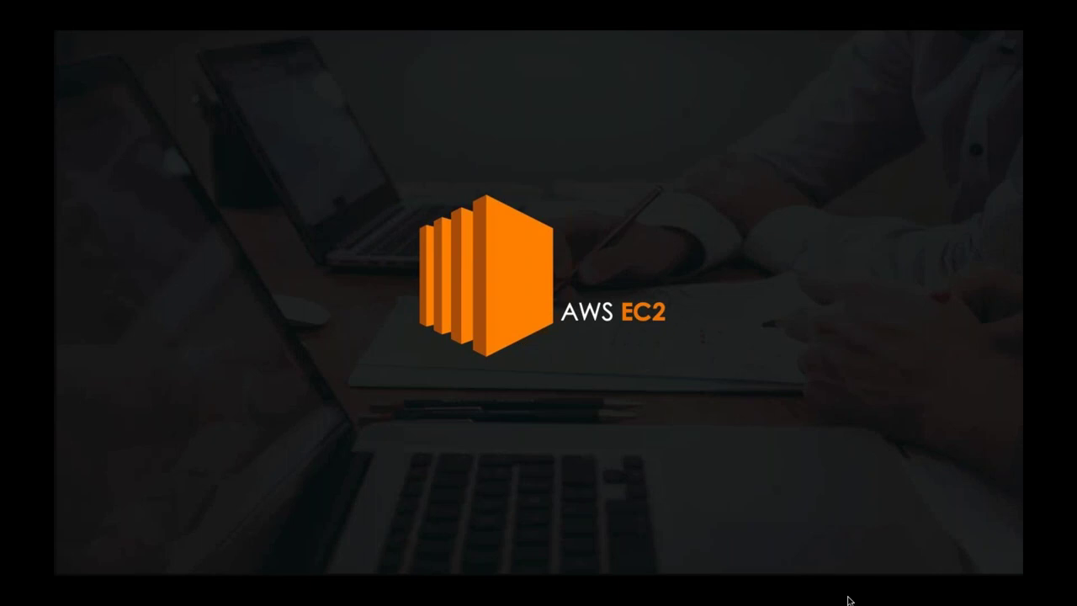